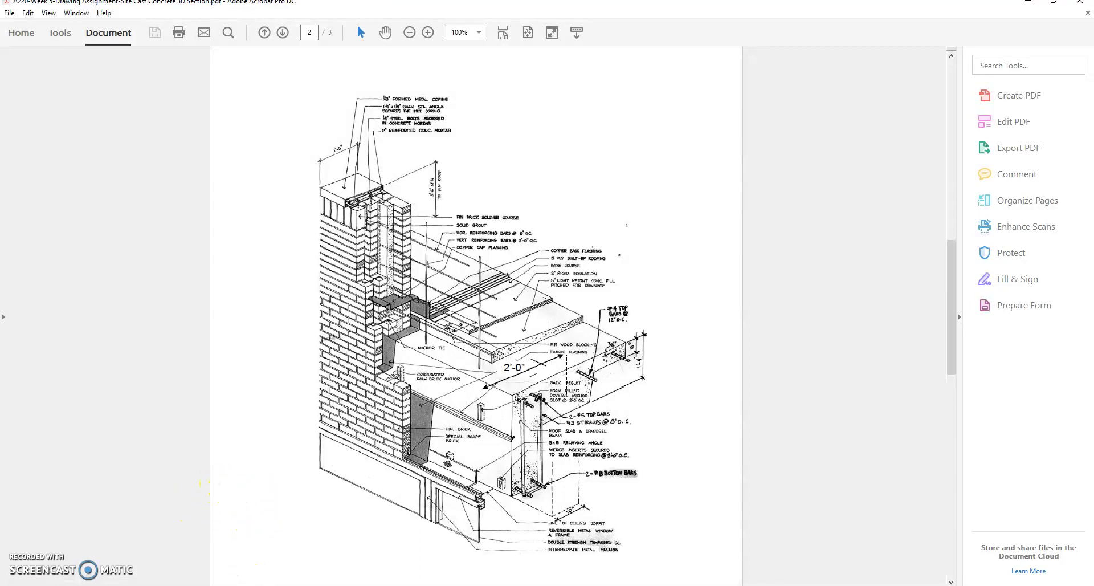
Orbit the wall model to match the section drawing's angle, comparing it with the Acrobat PDF
left_click(296, 585)
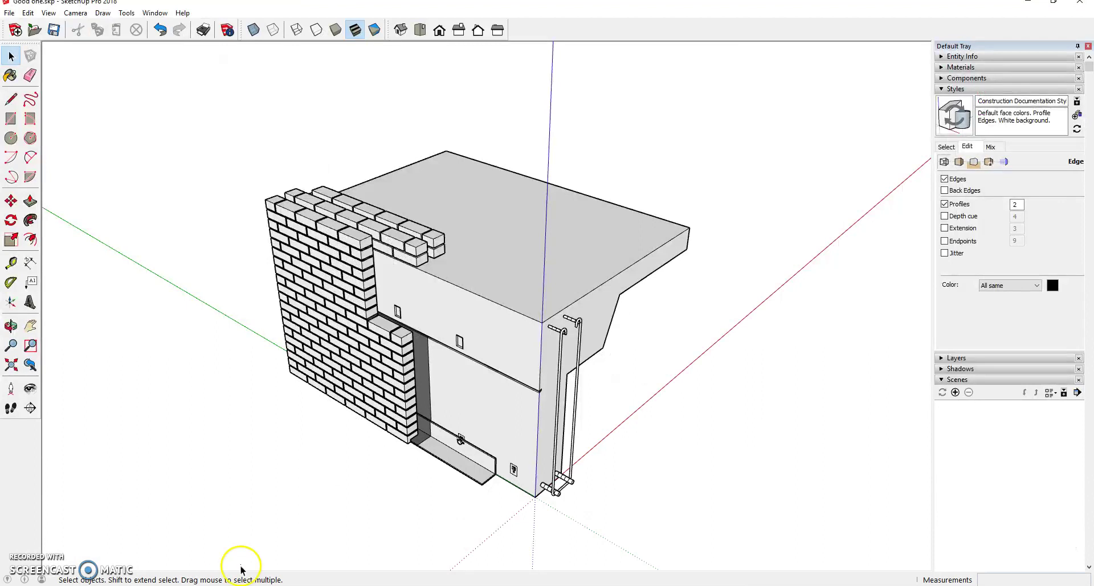
middle_click_drag(339, 381, 310, 345)
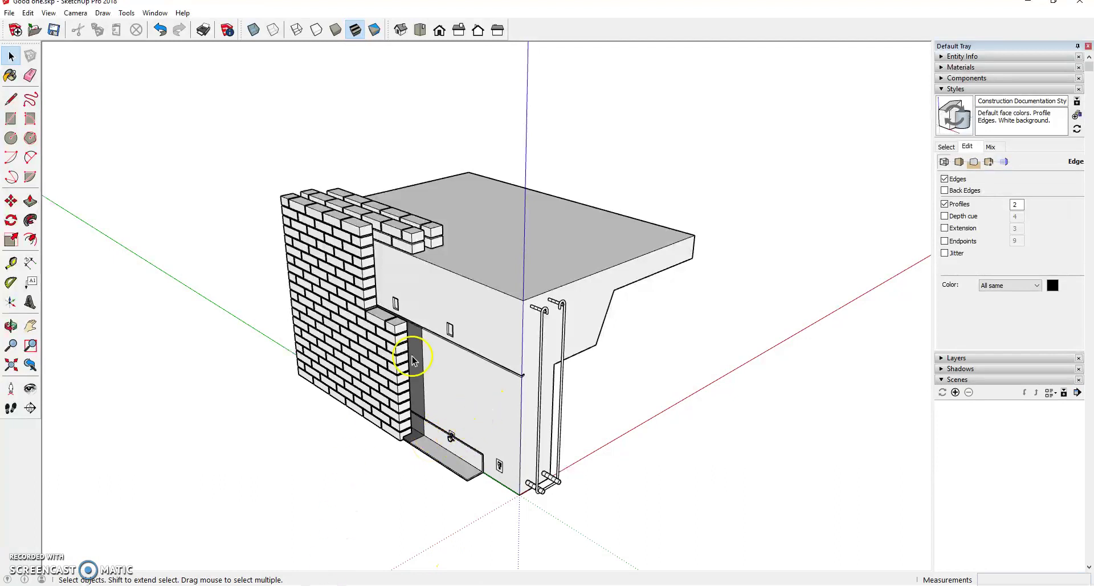
middle_click_drag(449, 312, 488, 386)
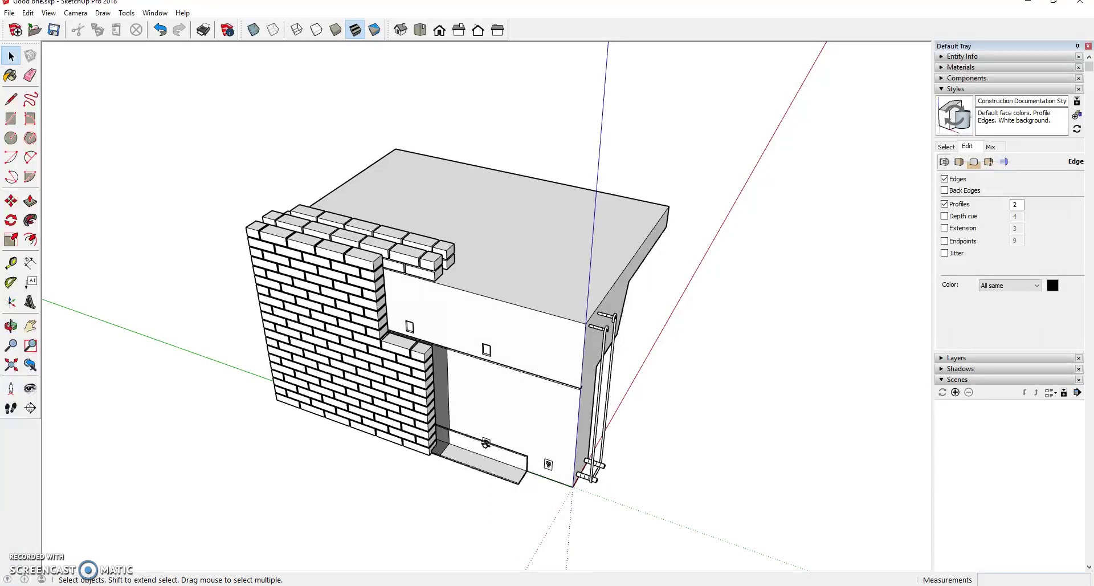
key("alt+Tab")
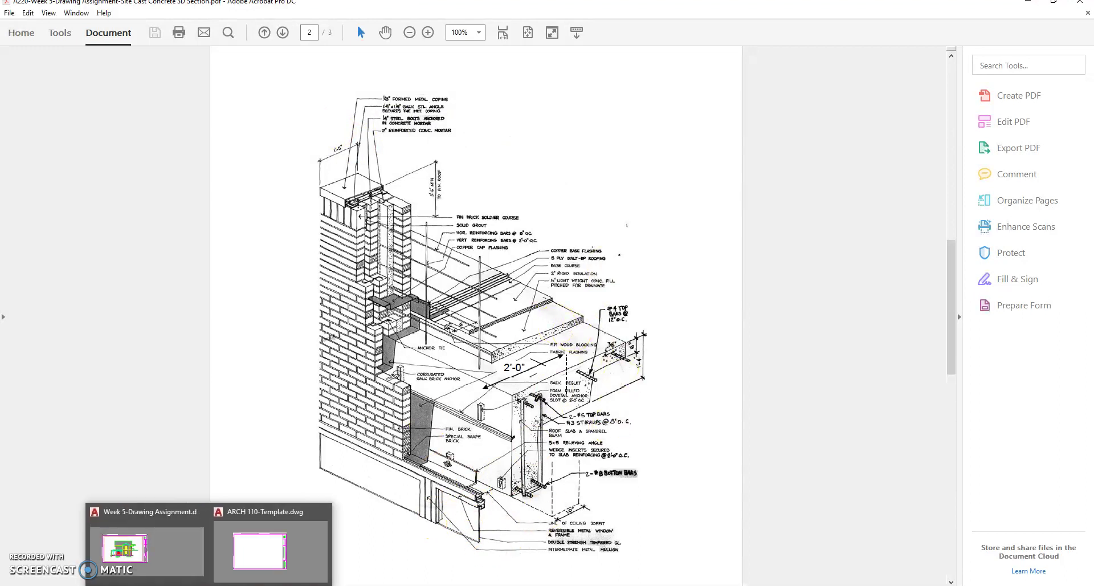
left_click(232, 550)
middle_click_drag(634, 365, 495, 313)
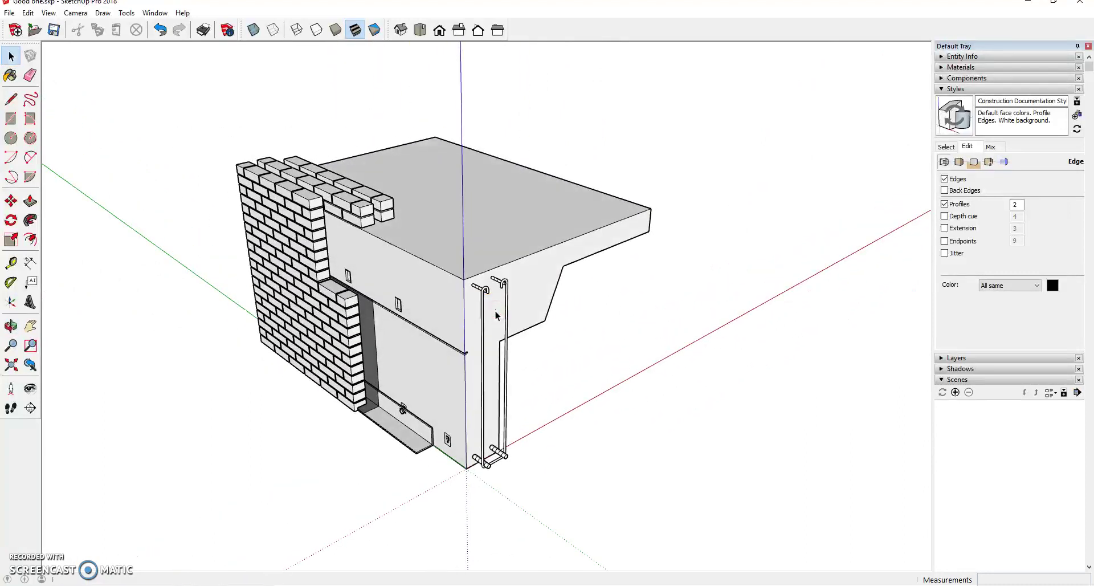
left_click(534, 295)
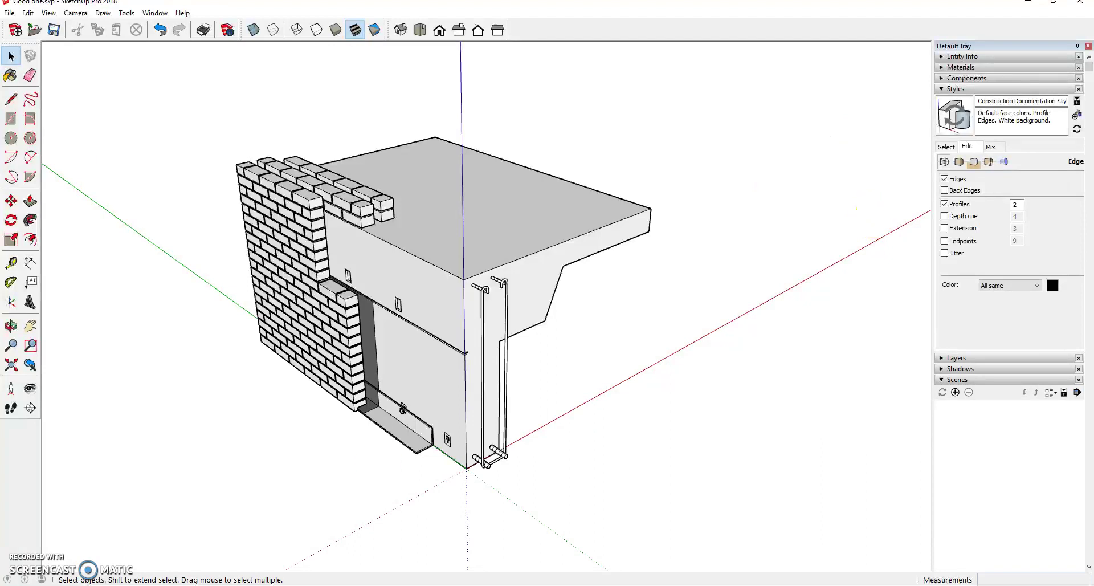
key("alt+Tab")
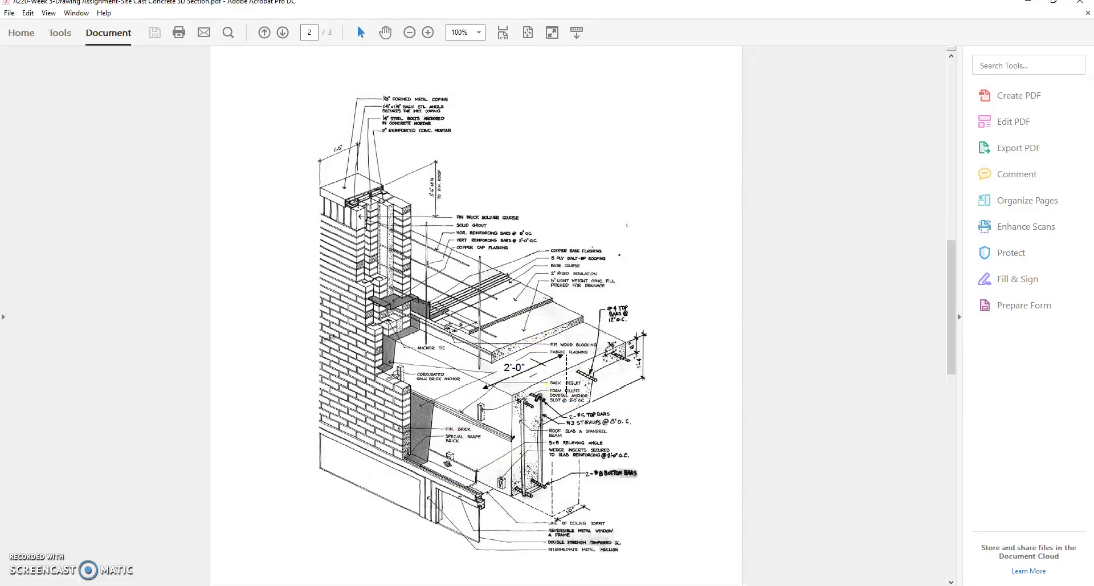
Switch the SketchUp view to parallel projection and zoom in on the wall
mouse_move(237, 585)
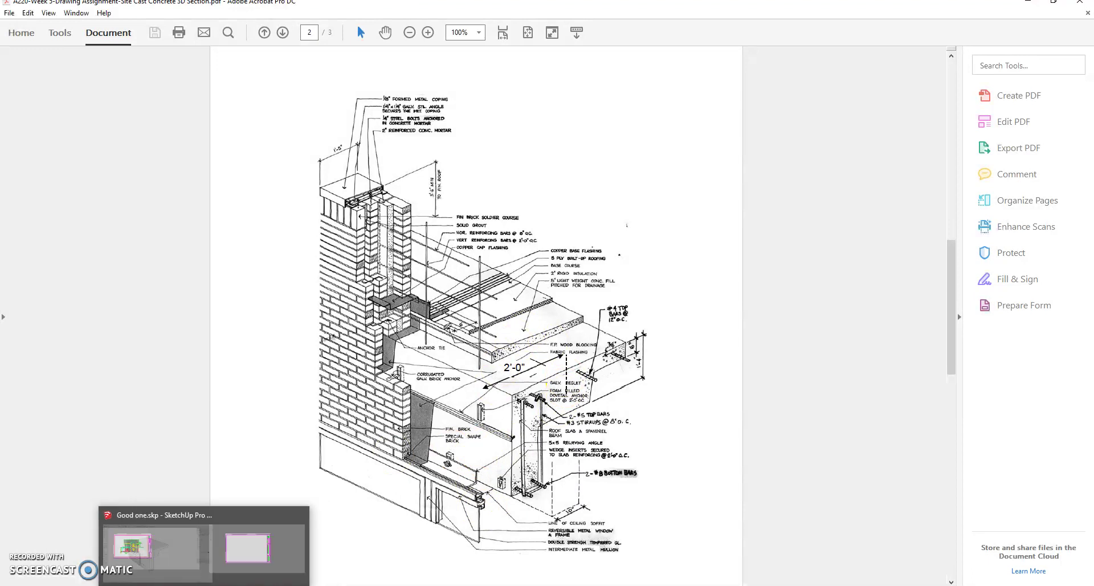
left_click(193, 584)
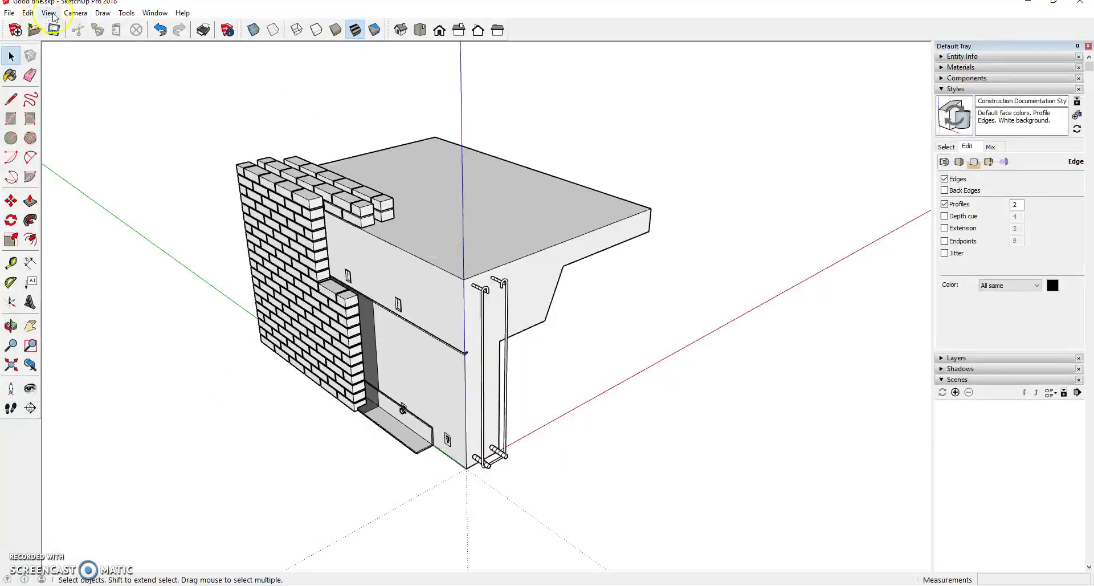
left_click(75, 13)
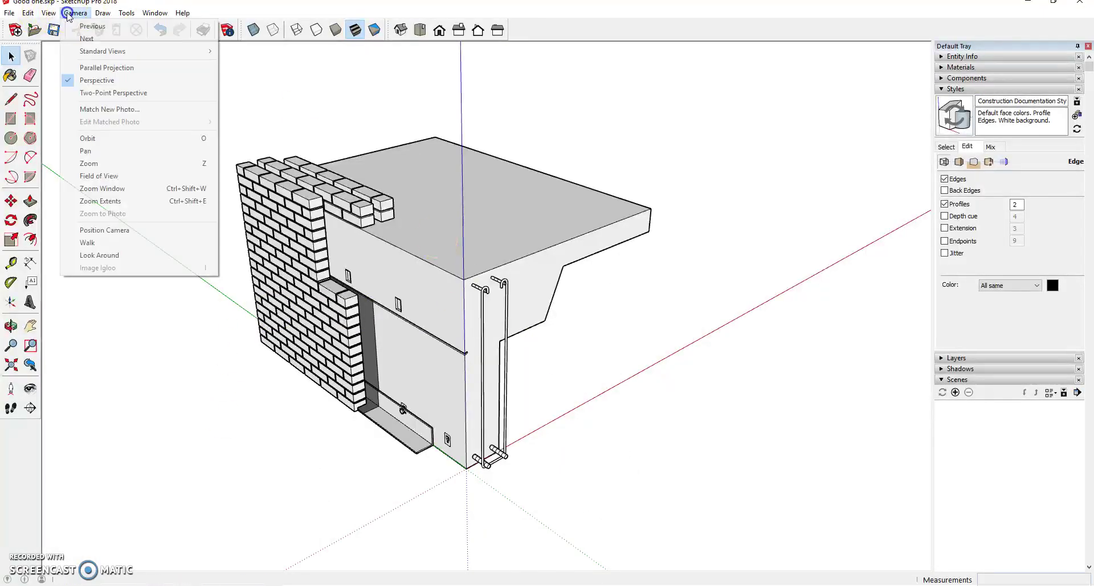
left_click(91, 68)
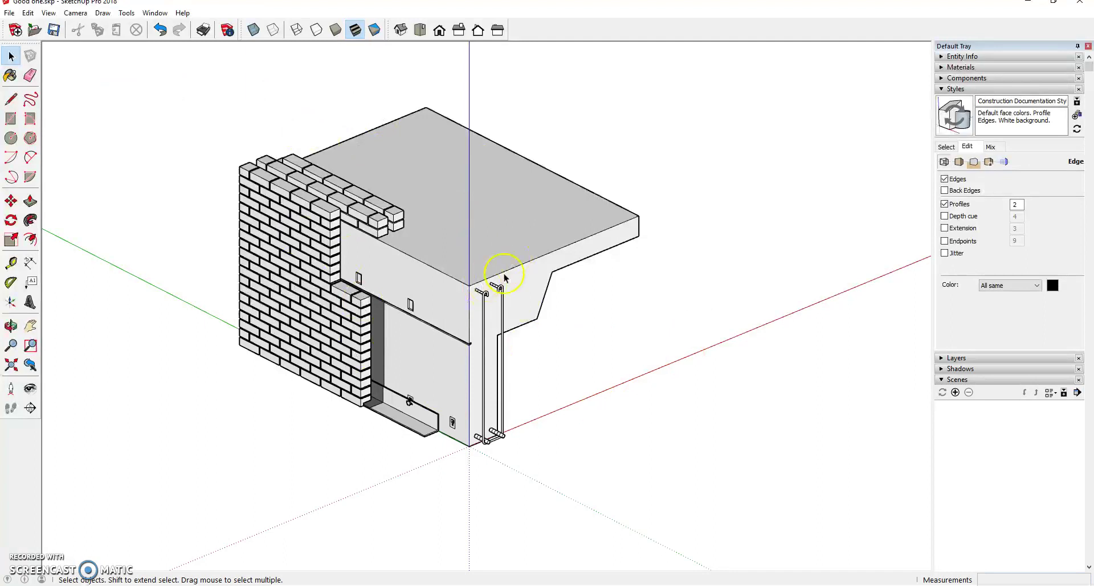
scroll(488, 322, "up", 2)
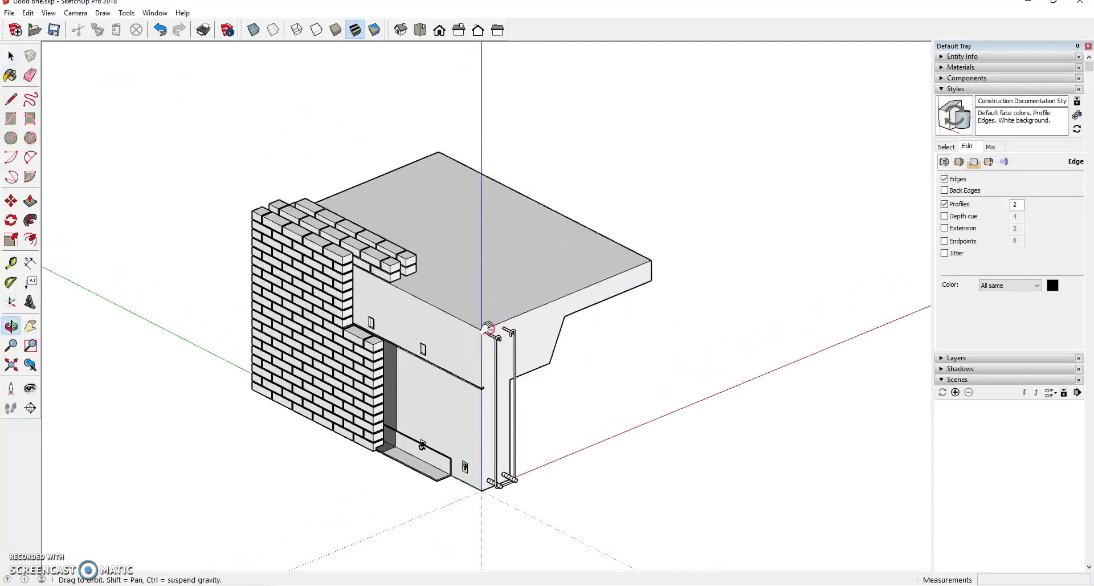
scroll(481, 377, "up", 2)
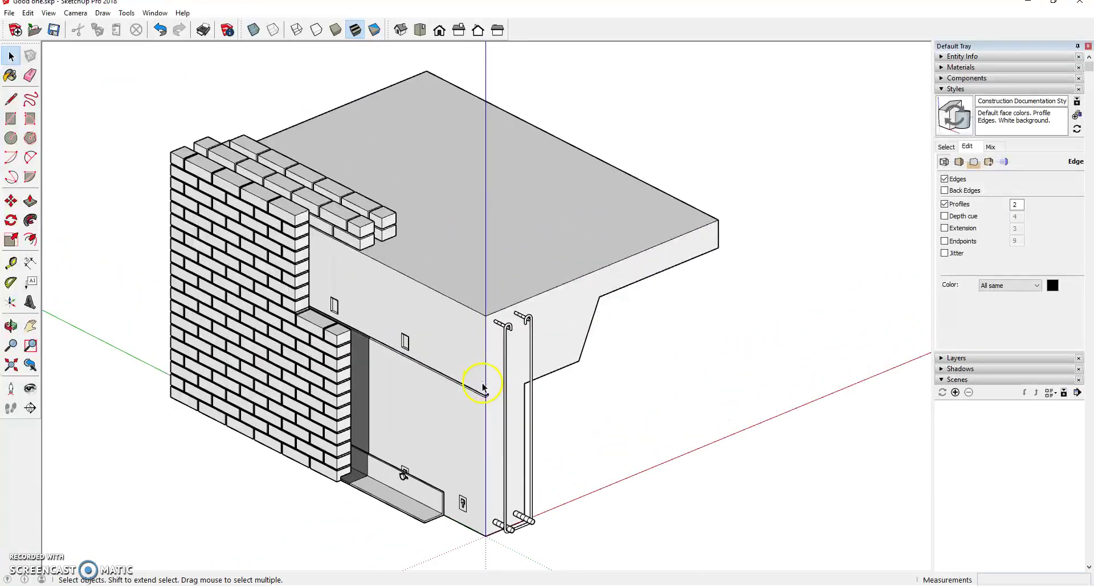
Turn off Profiles in the Styles tray's Edit settings
left_click(977, 90)
left_click(978, 91)
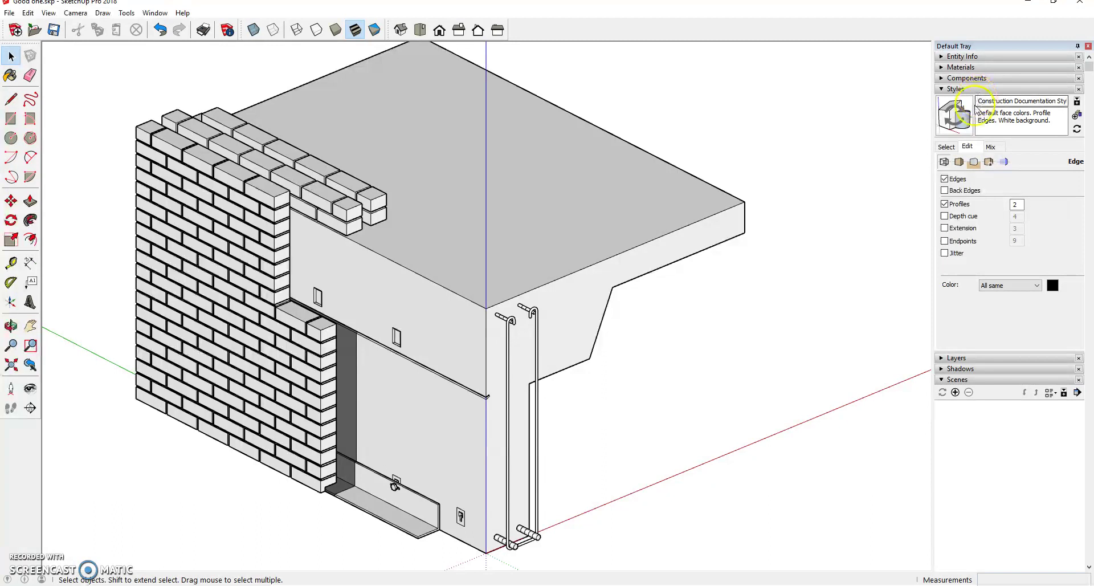
left_click(945, 203)
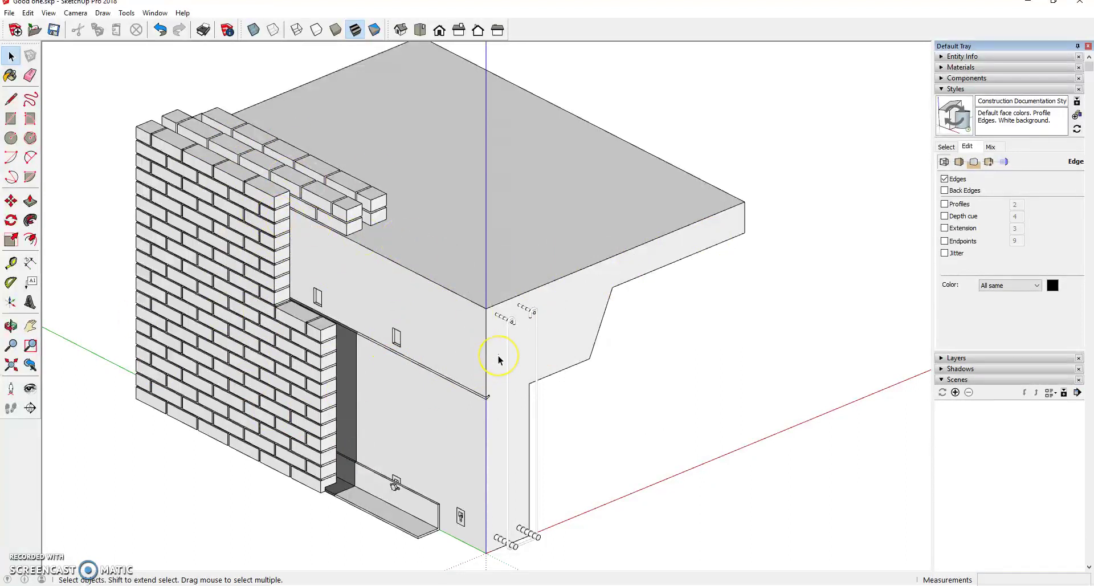
scroll(498, 359, "down", 2)
Pan the wall model slightly, then turn off the drawing axes from View > Axes
middle_click_drag(477, 364, 500, 348, "shift")
key("space")
left_click(489, 267)
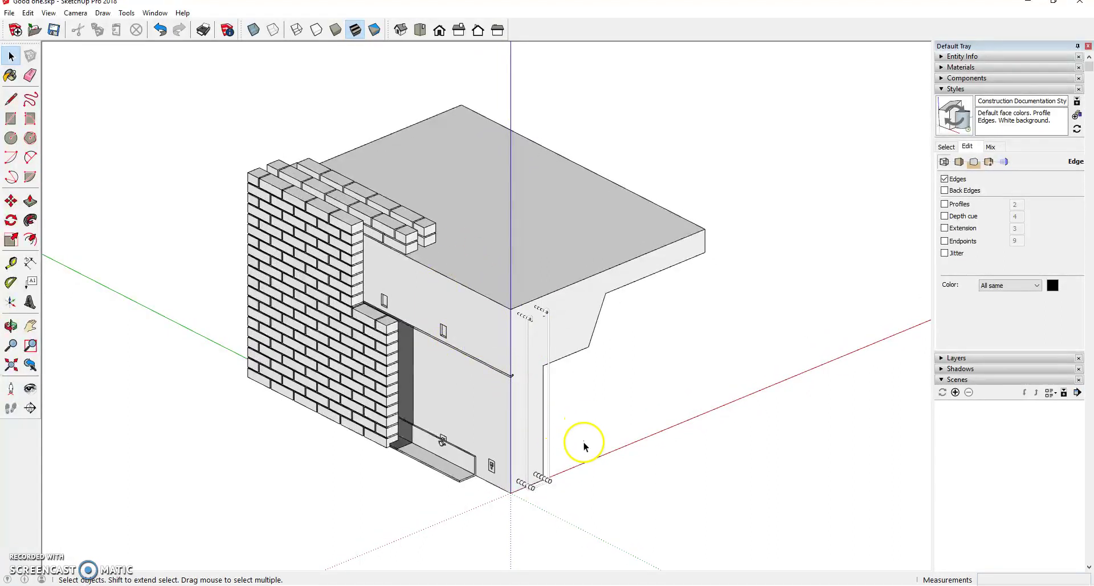
right_click(765, 390)
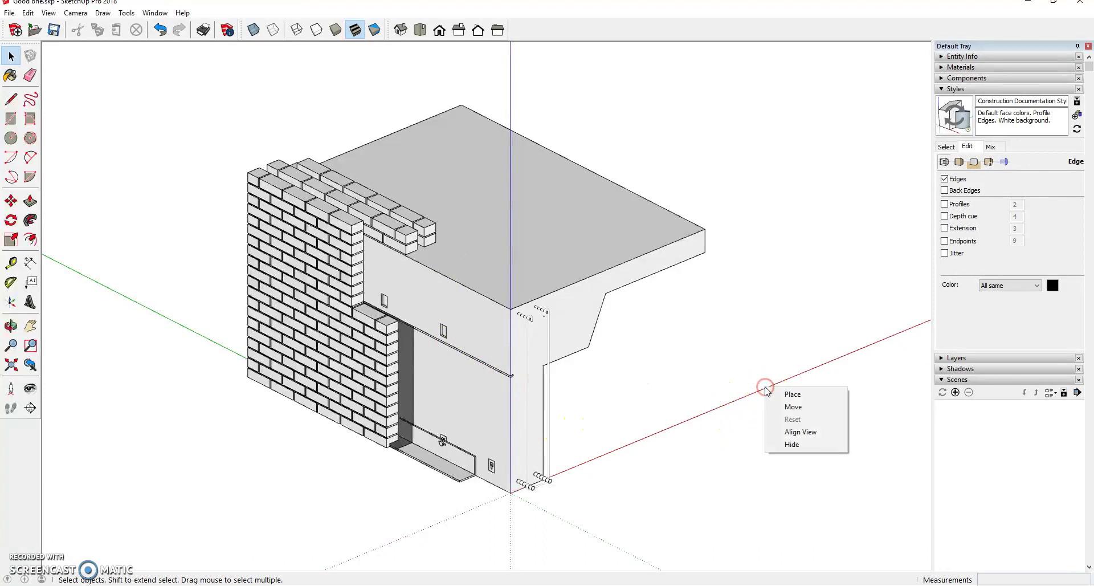
right_click(739, 402)
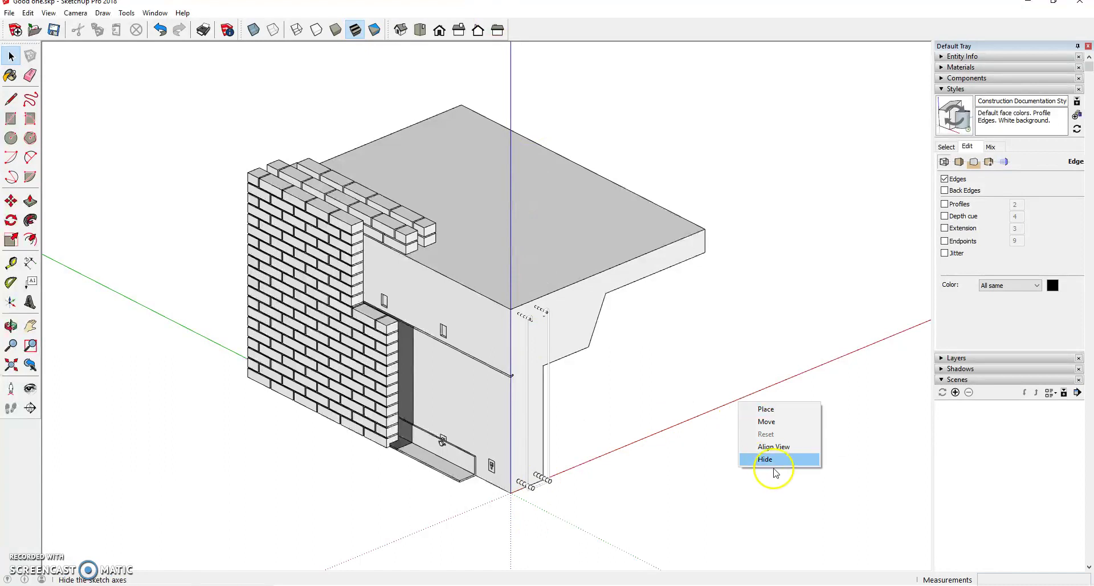
left_click(46, 12)
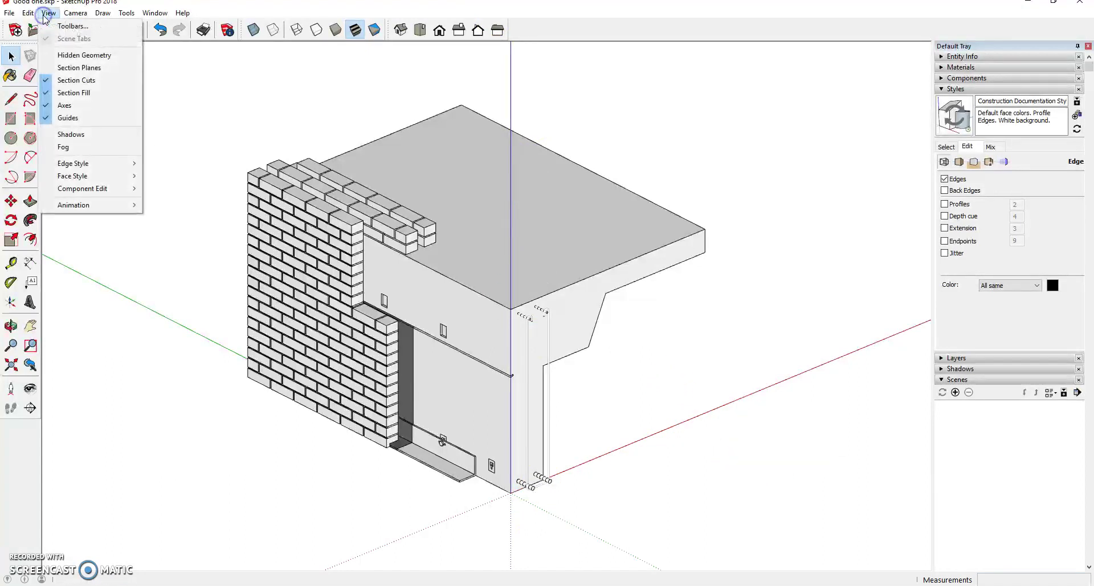
left_click(65, 106)
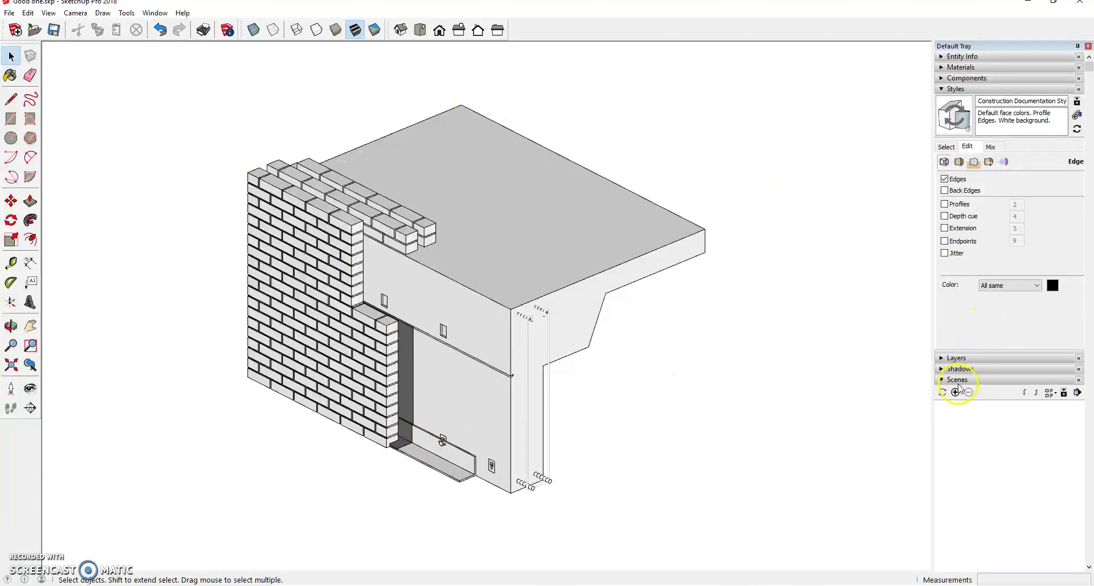
Add Scene 1 from the current parallel view, saving the style changes as a new style
left_click(956, 89)
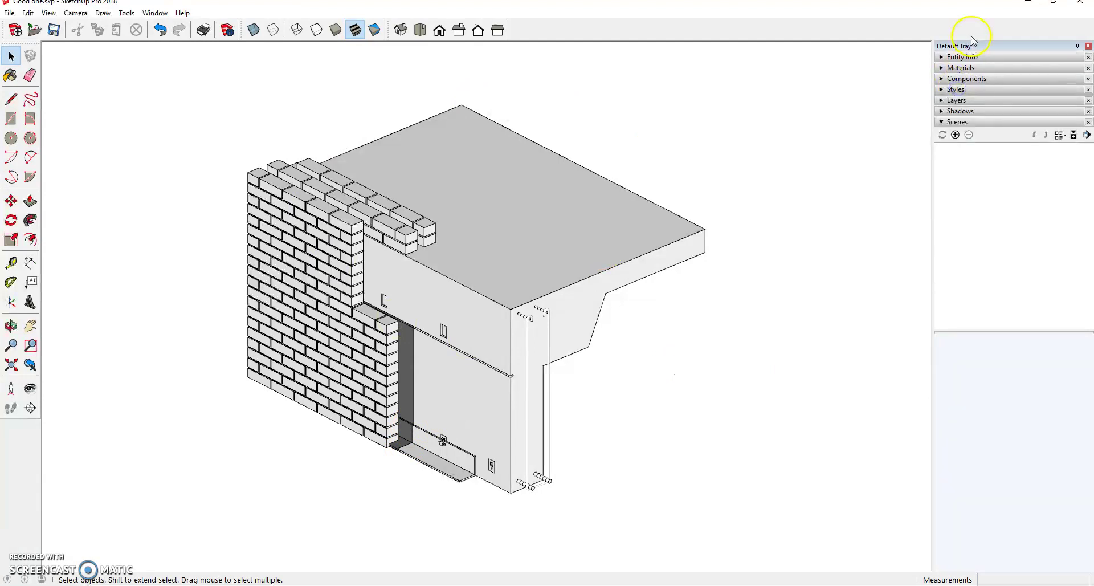
left_click(956, 135)
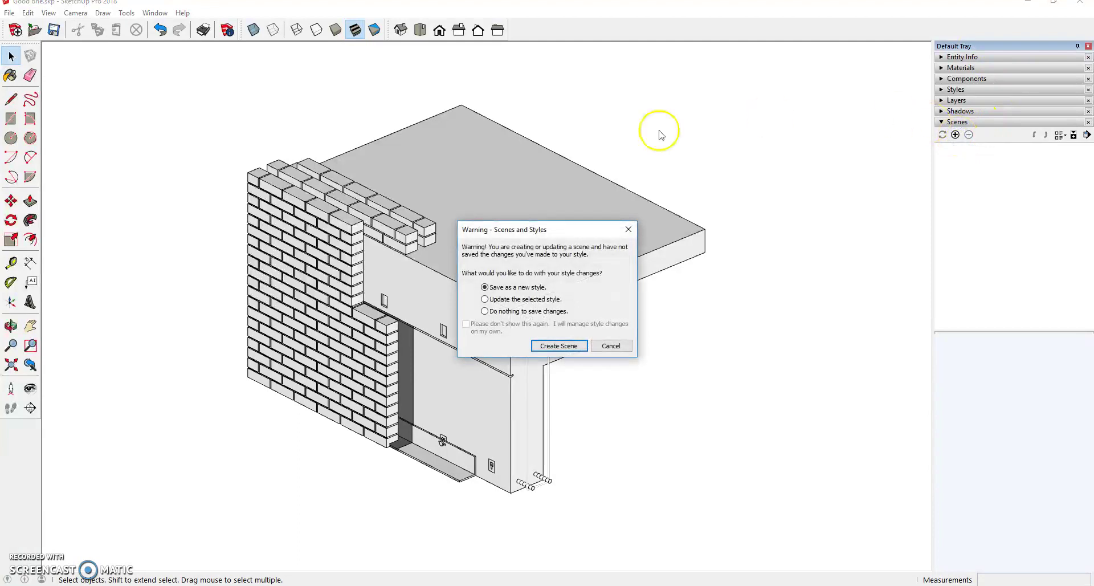
left_click(564, 347)
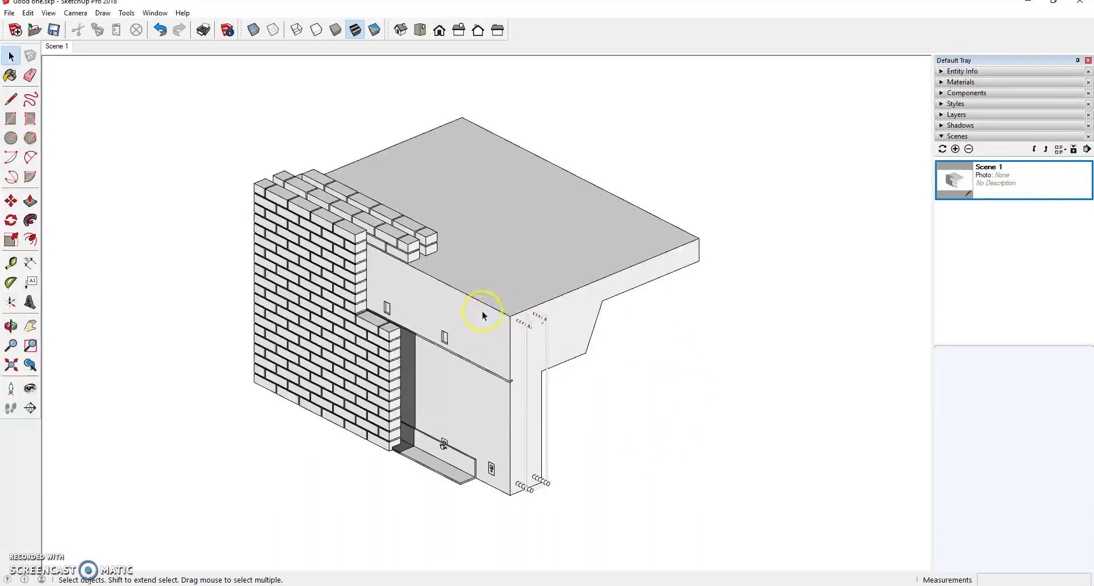
middle_click_drag(477, 309, 470, 243)
left_click(57, 48)
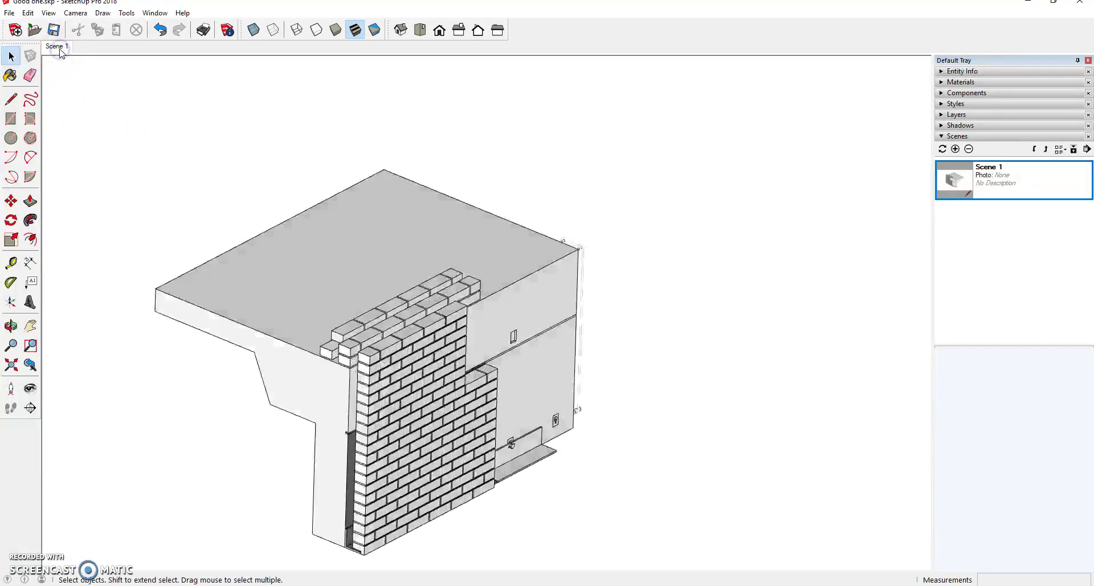
left_click(989, 185)
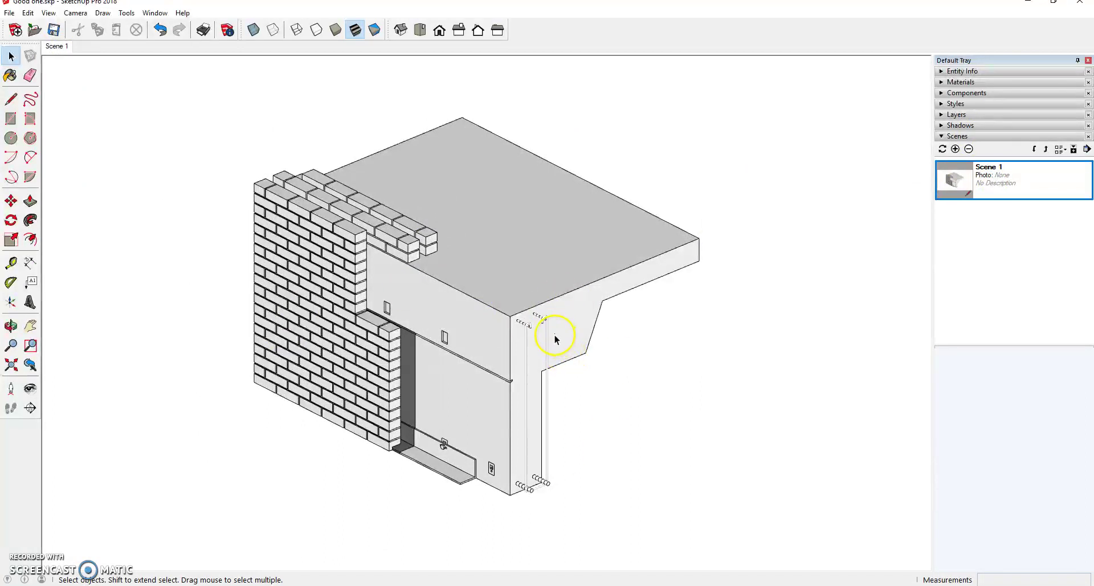
Dimension the slab end with 6" and 1' 6" measurements, checking the reference PDF
left_click(29, 264)
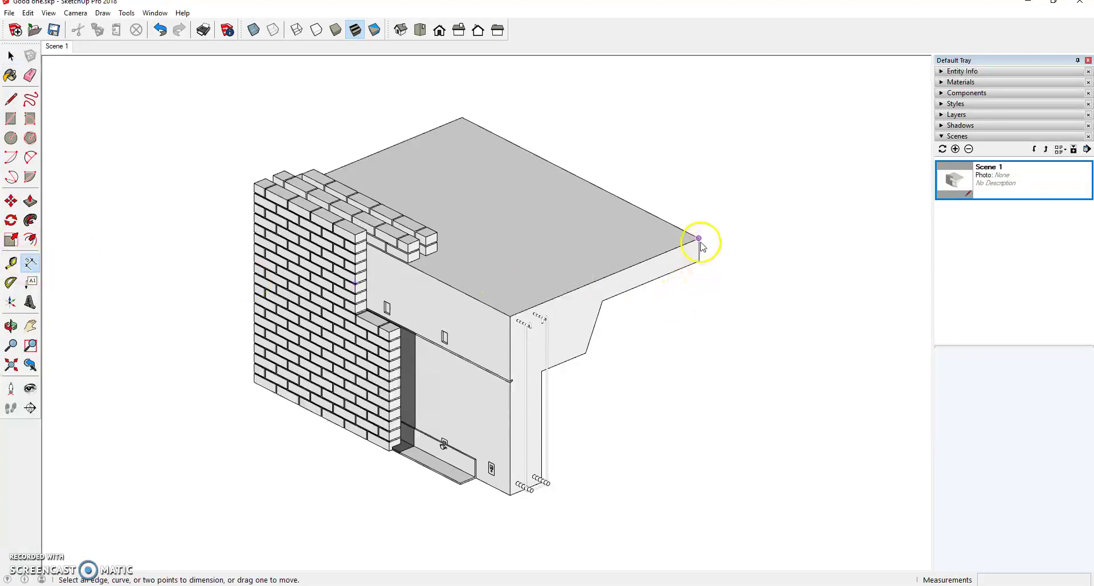
left_click(699, 239)
left_click(698, 260)
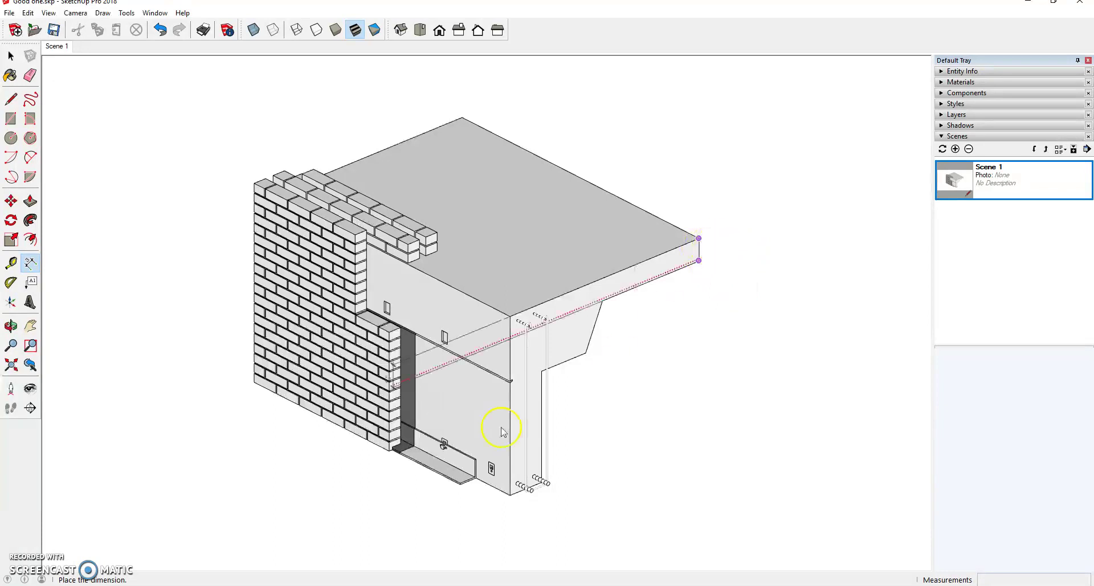
key("alt+Tab")
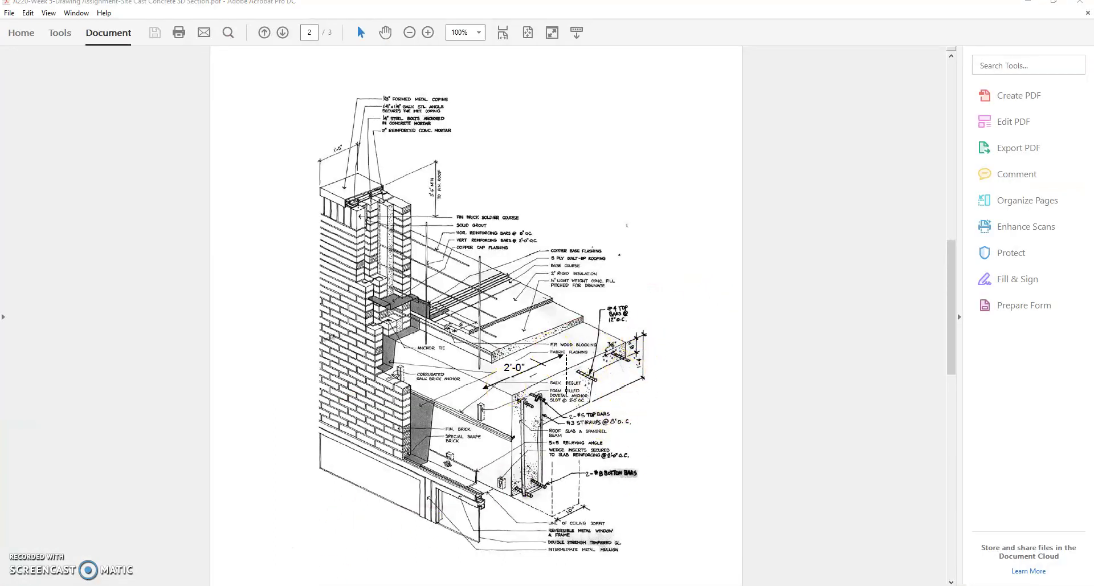
mouse_move(215, 569)
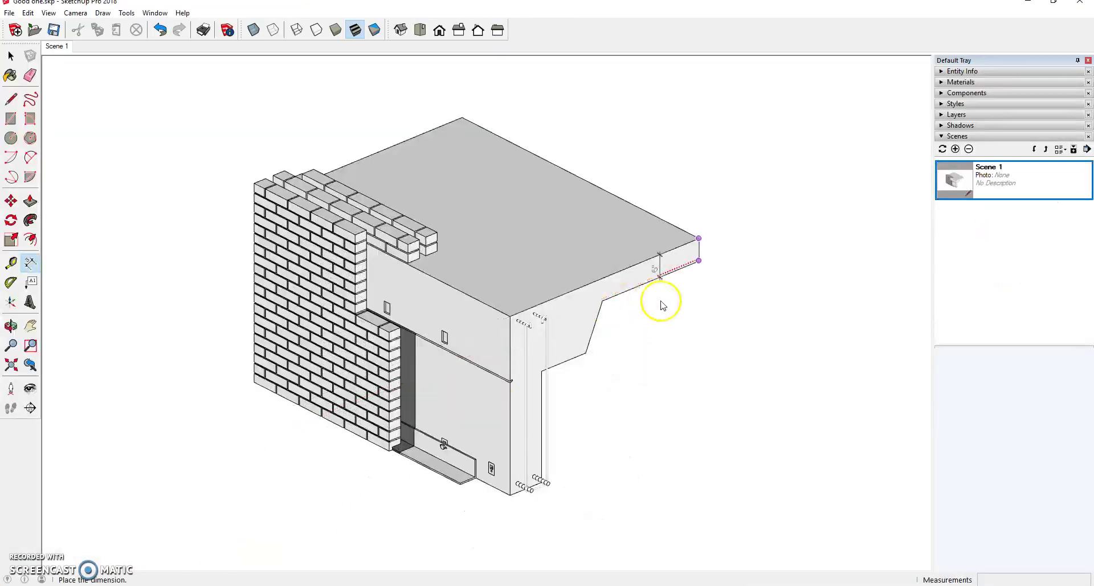
left_click(698, 249)
left_click(724, 238)
left_click(510, 316)
left_click(585, 352)
left_click(743, 278)
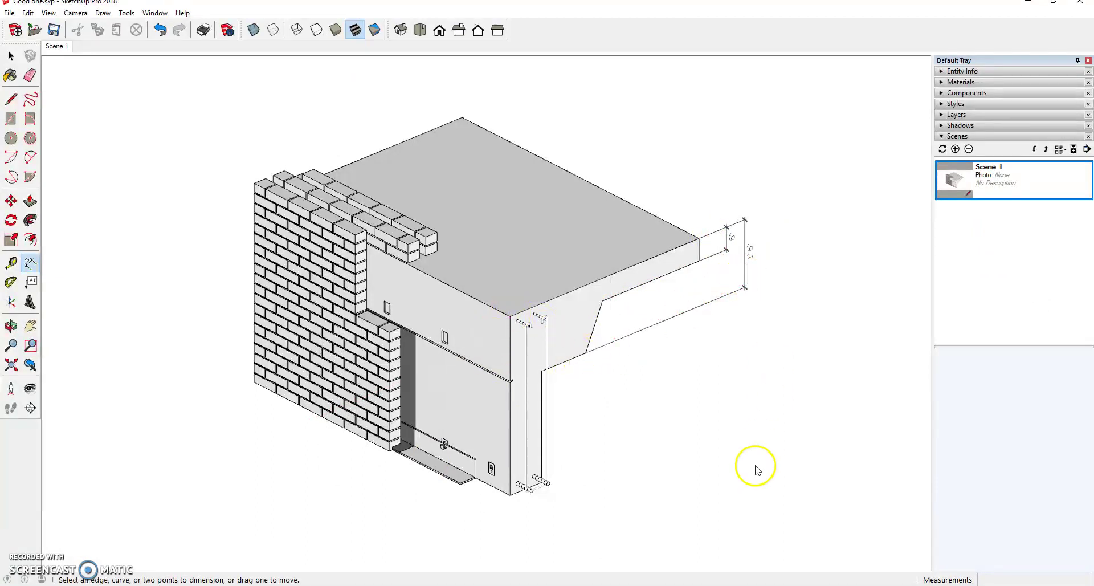
Add a 10" dimension across the wall's base thickness and return to Scene 1
left_click(510, 495)
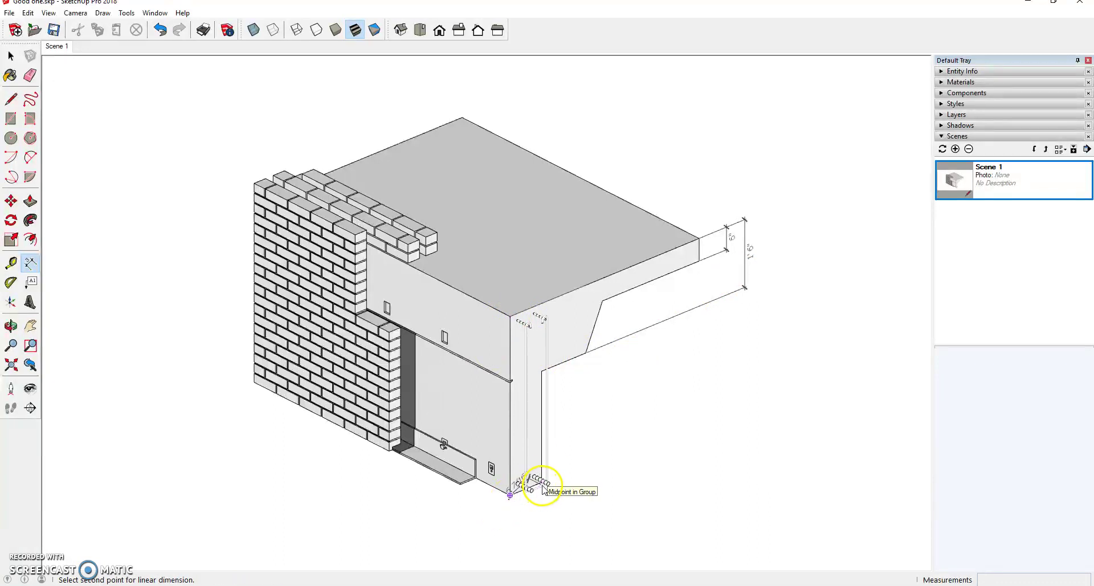
scroll(543, 489, "up", 6)
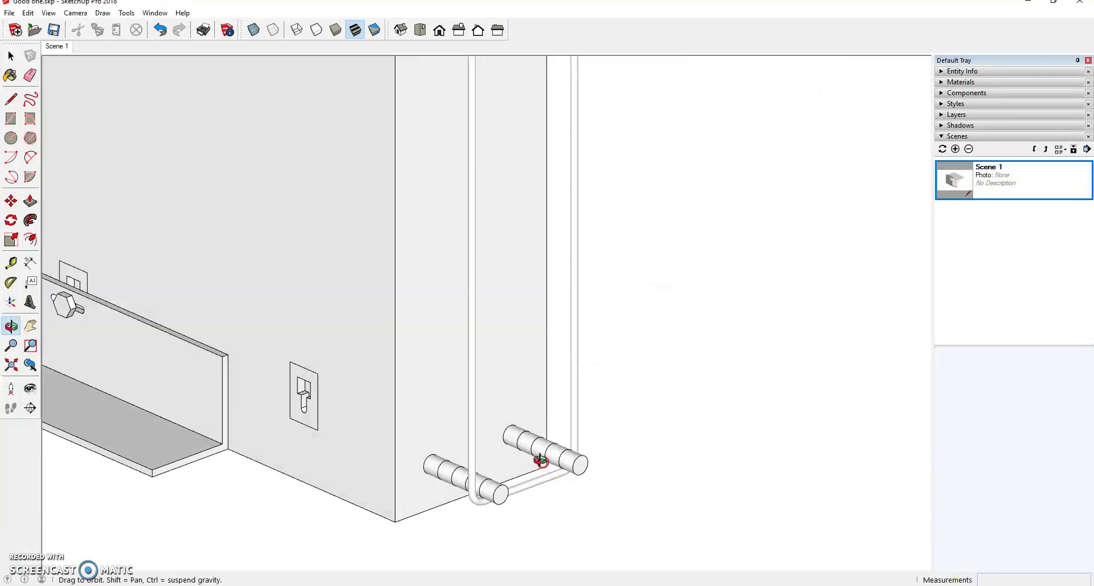
left_click(548, 469)
left_click(554, 567)
left_click(997, 176)
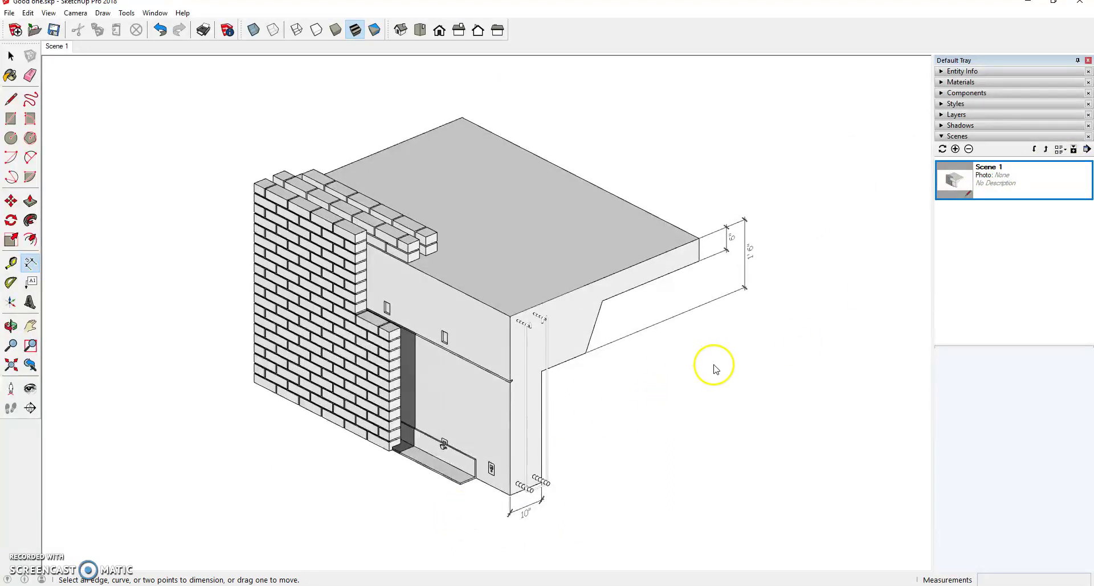
Place three coordinate leader labels (e.g. ~ 2' 9 7/16") on the wall-base fittings, then view the section PDF
left_click(33, 282)
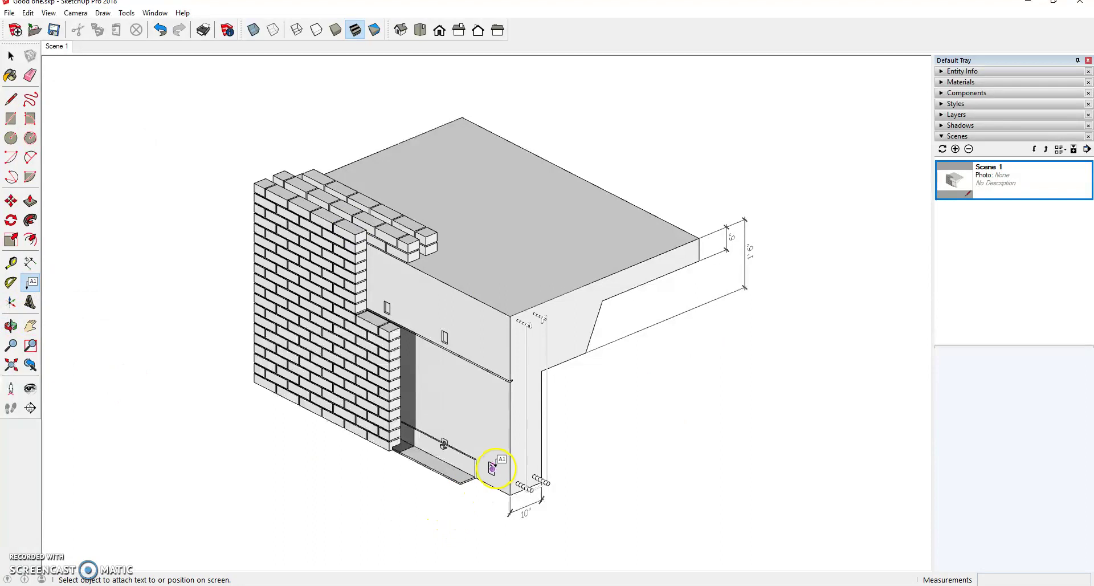
left_click(492, 468)
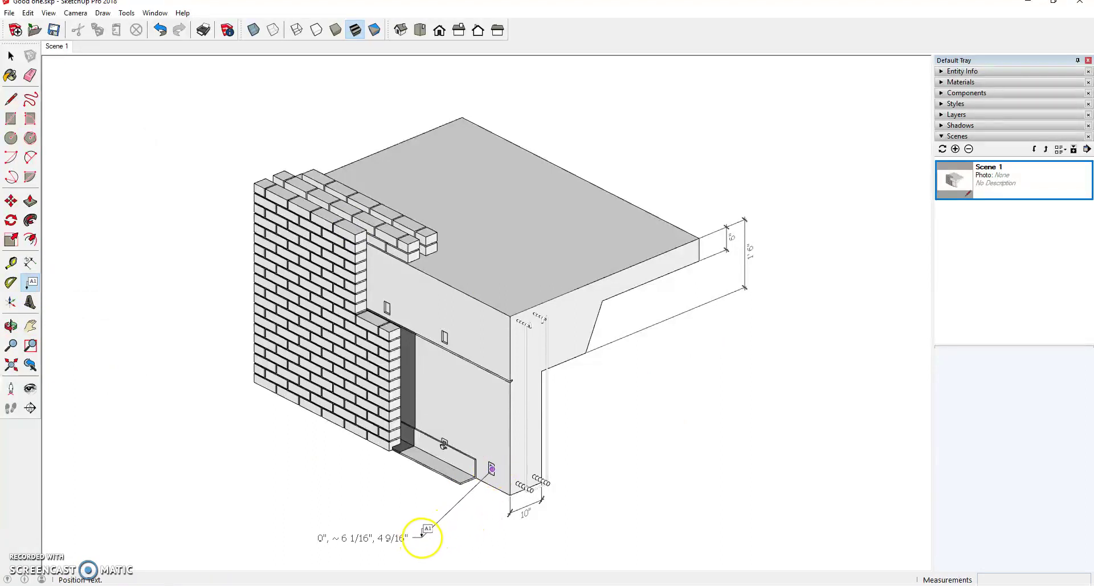
left_click(411, 543)
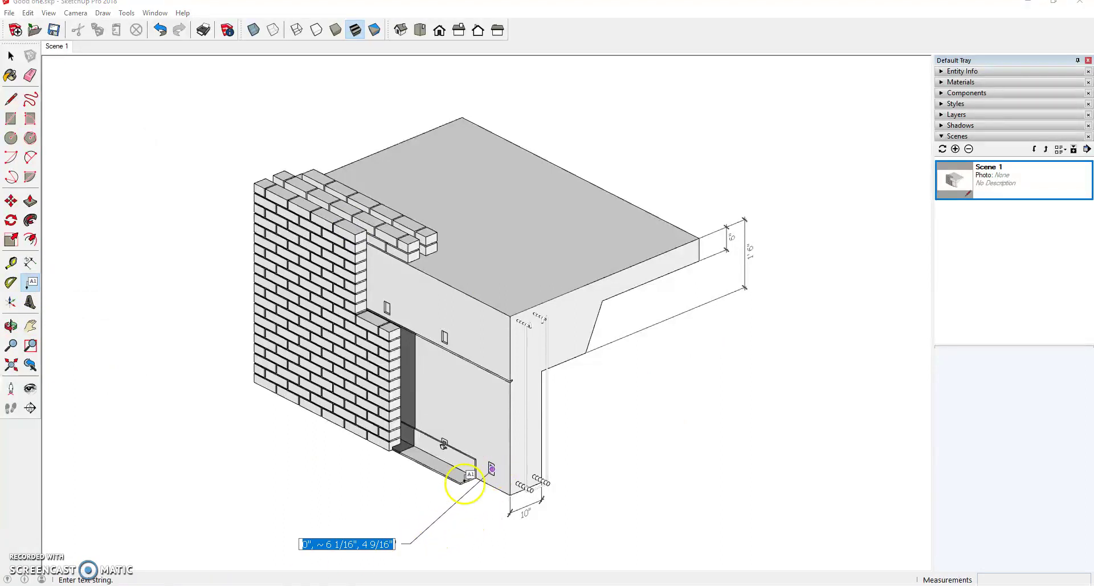
left_click(463, 472)
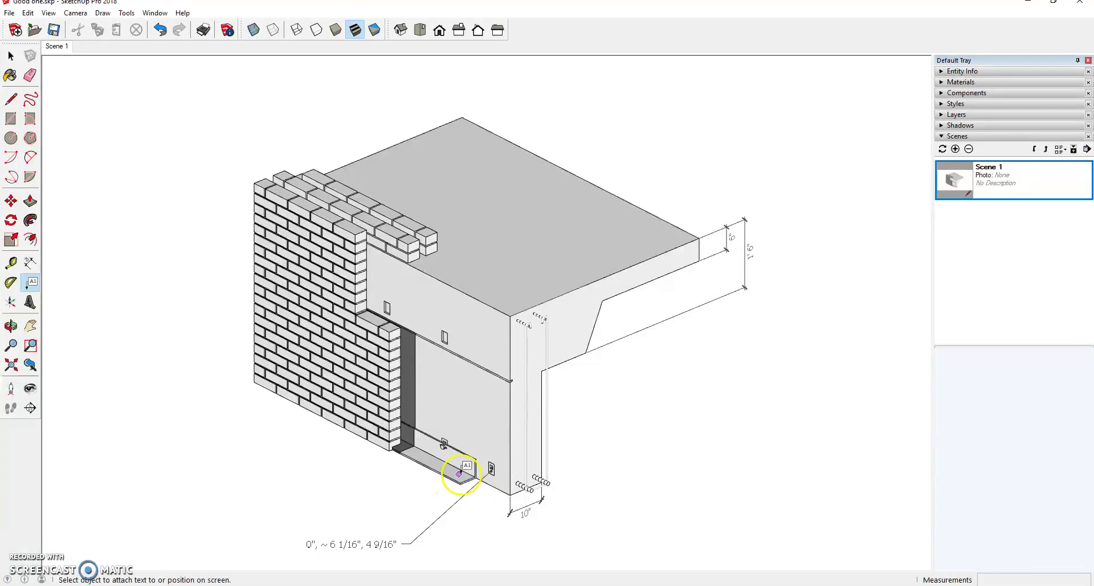
left_click(462, 472)
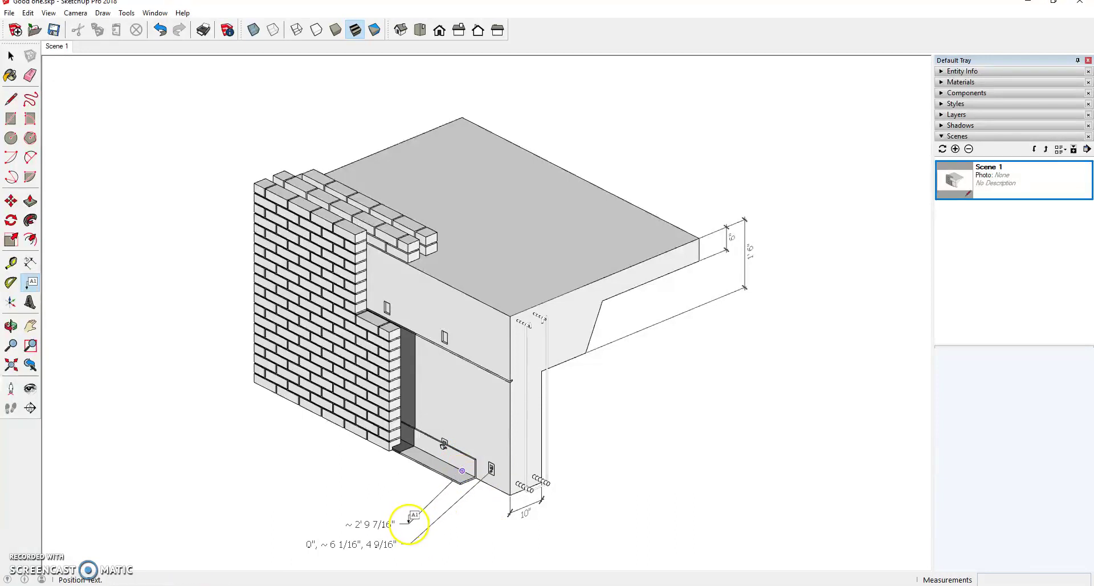
left_click(408, 527)
left_click(443, 452)
left_click(444, 444)
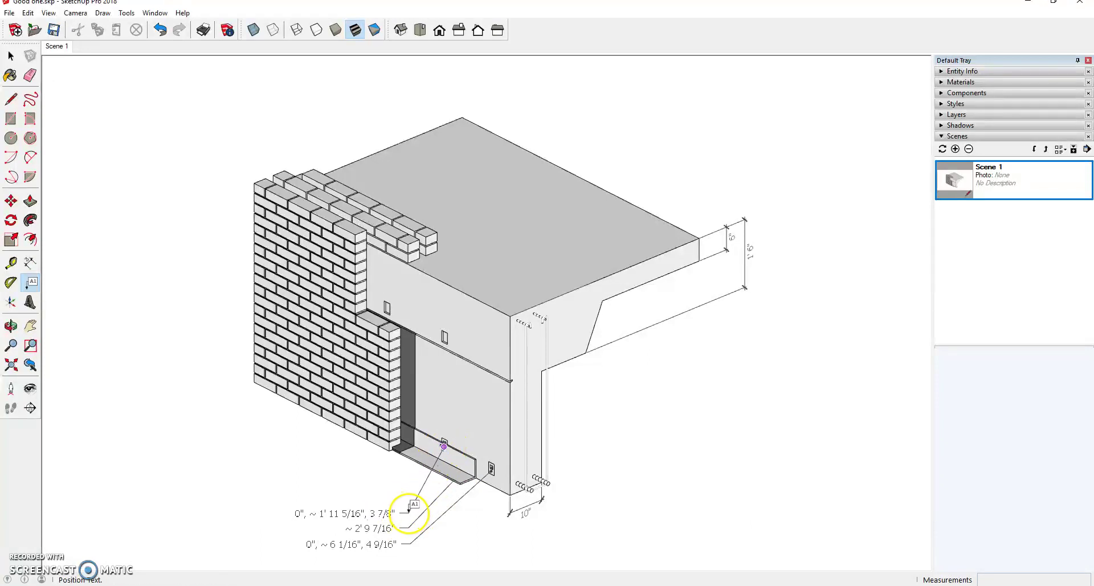
left_click(409, 509)
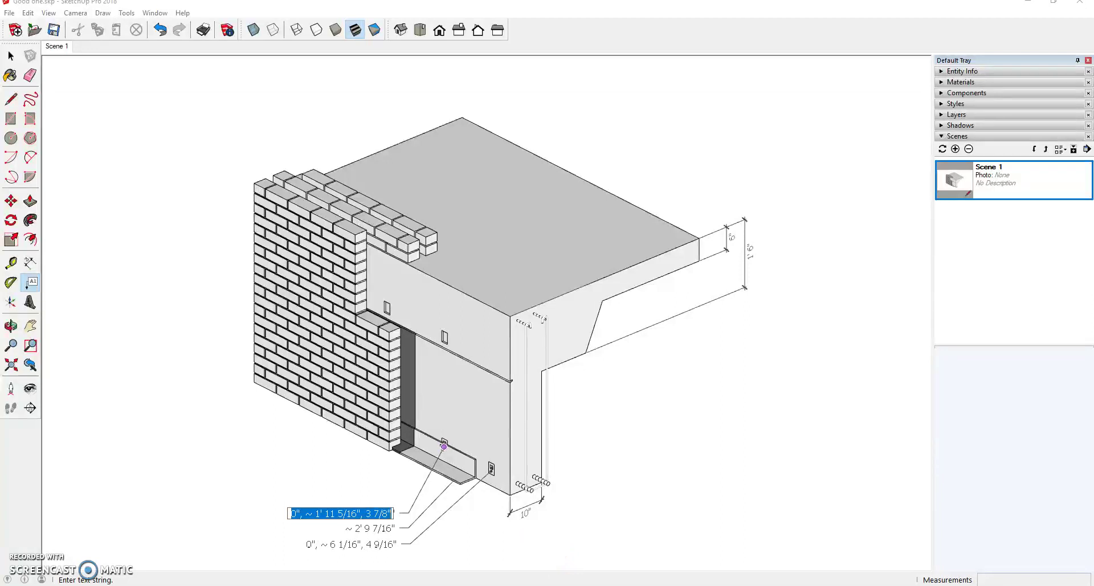
mouse_move(209, 585)
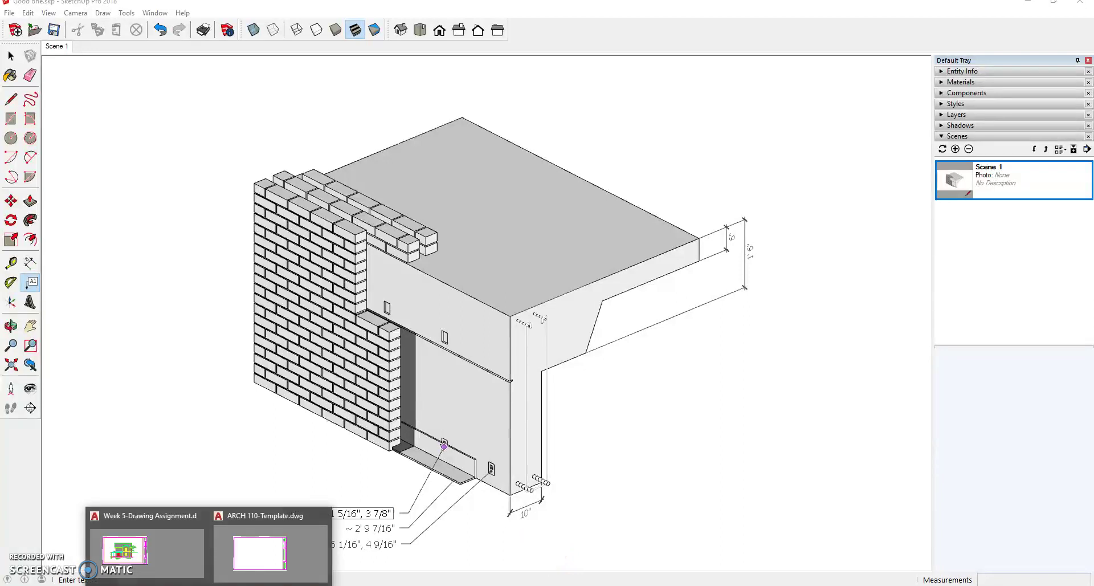
left_click(444, 585)
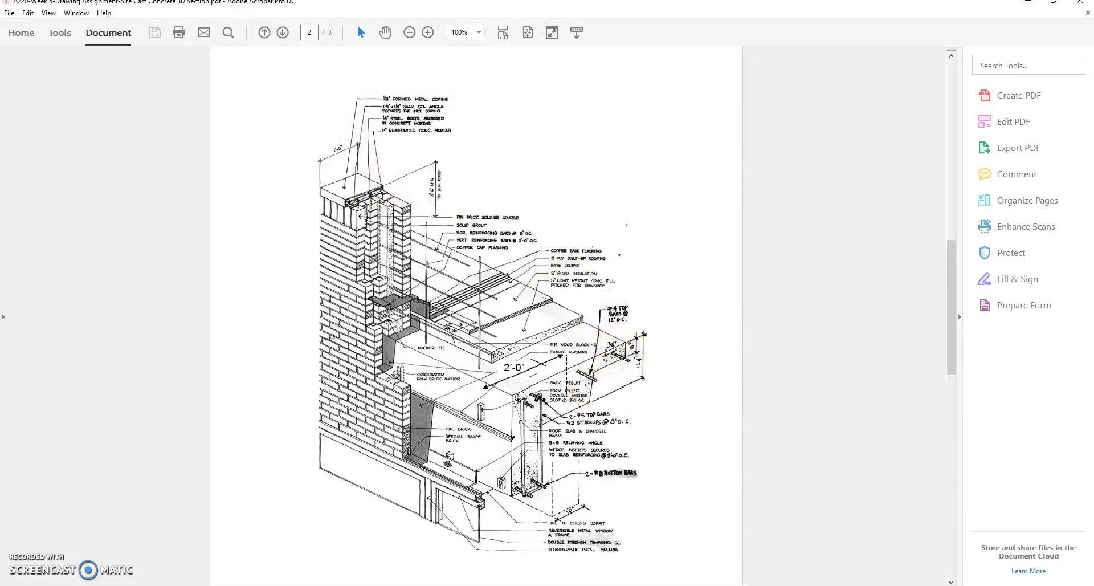
Return to SketchUp and orbit the labelled model to a more frontal view
key("alt+Tab")
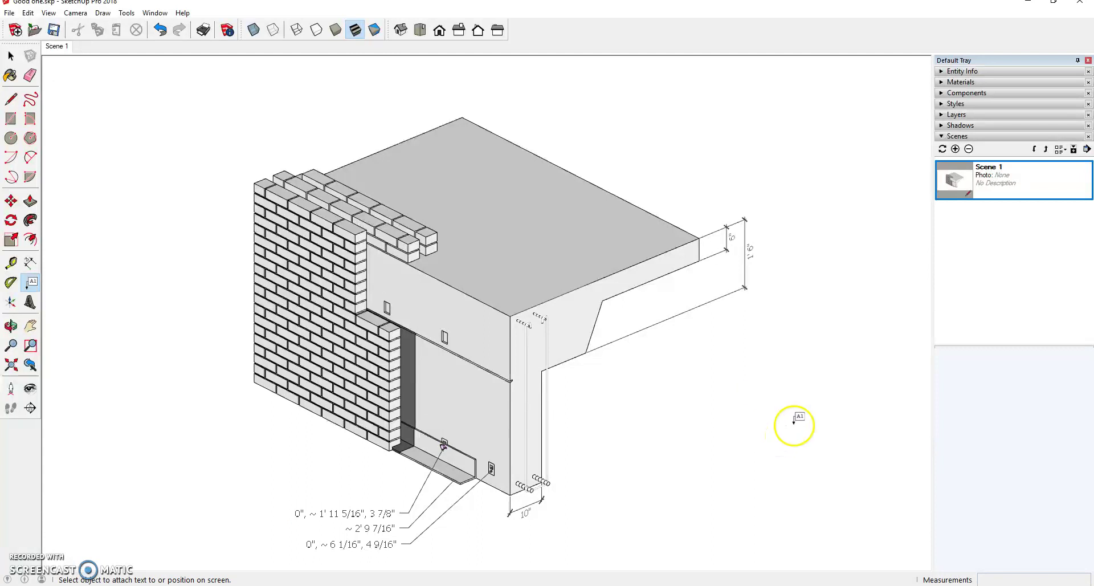
middle_click_drag(244, 389, 471, 337)
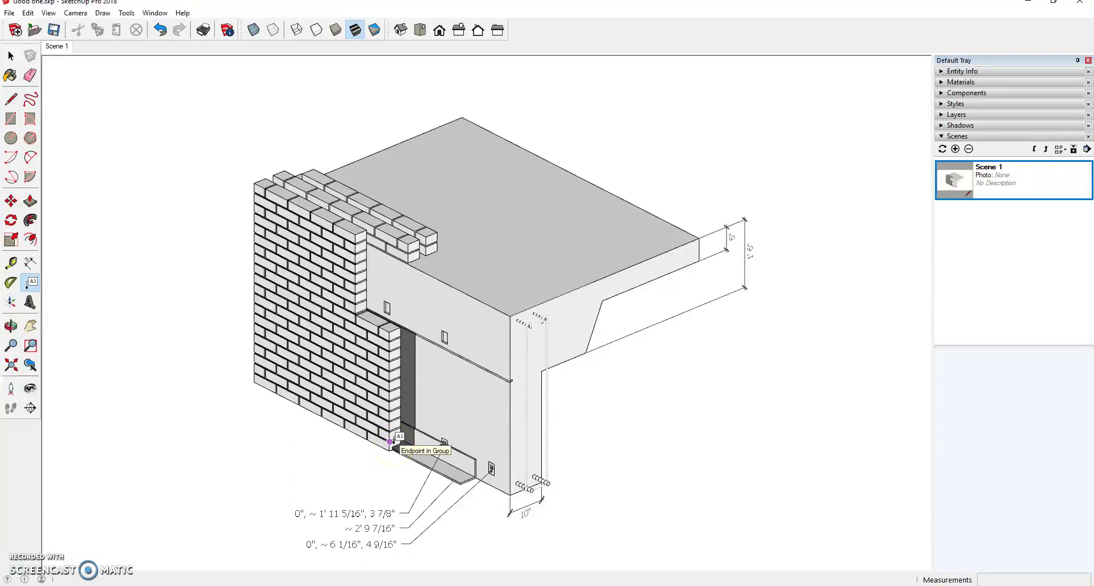
left_click_drag(390, 442, 420, 420)
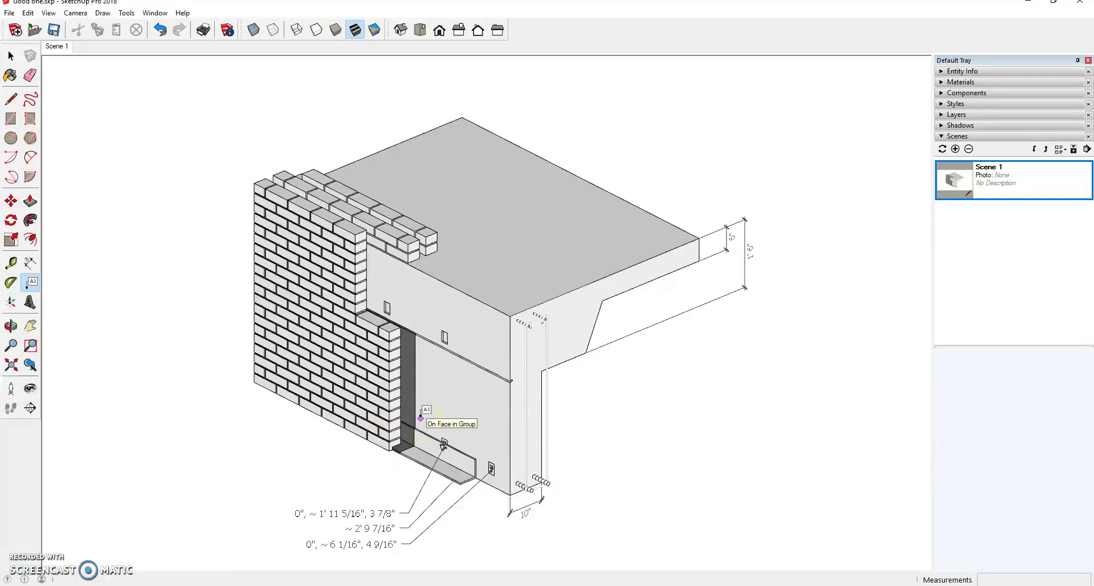
left_click_drag(400, 440, 430, 428)
key("space")
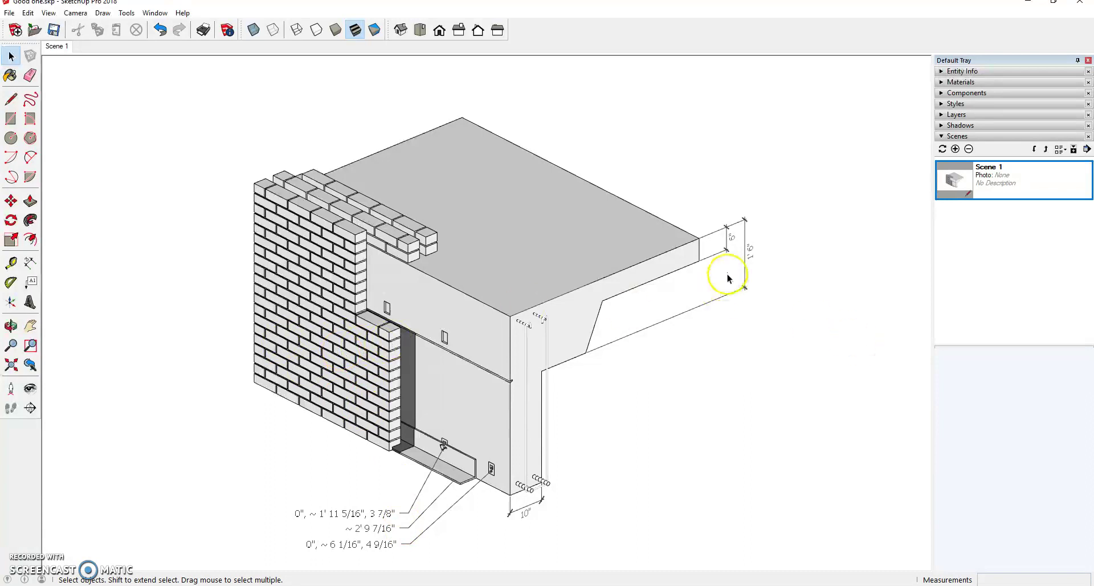
Orbit and pan to look up under the slab overhang, save it as Scene 2, and compare with Scene 1
middle_click_drag(798, 234, 293, 156)
middle_click_drag(396, 217, 419, 247, "shift")
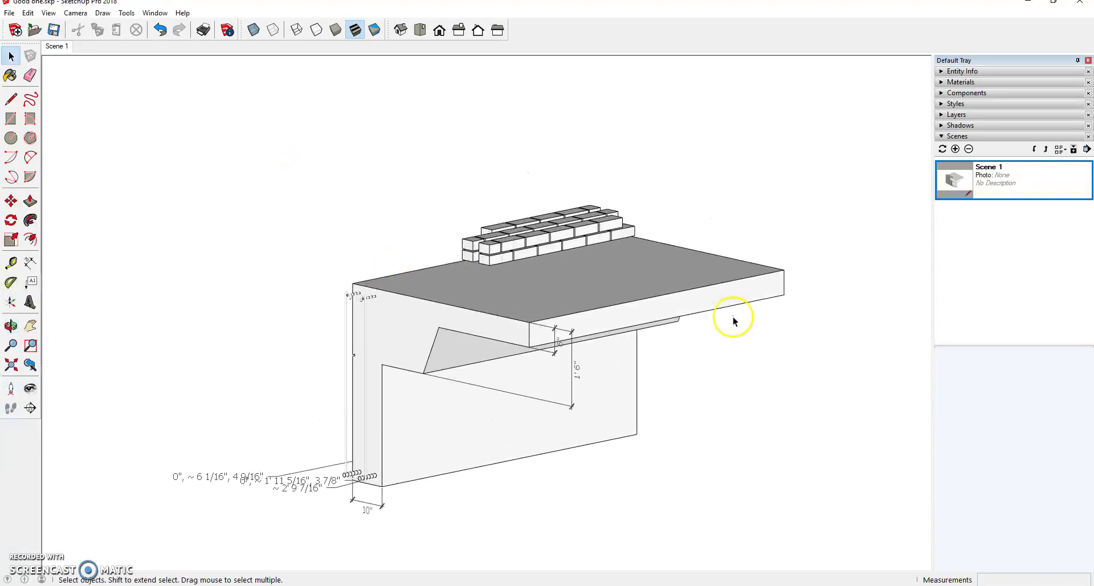
mouse_move(581, 274)
middle_mouse_down("shift")
mouse_move(586, 256)
mouse_move(570, 255)
mouse_move(568, 276)
middle_mouse_up("shift")
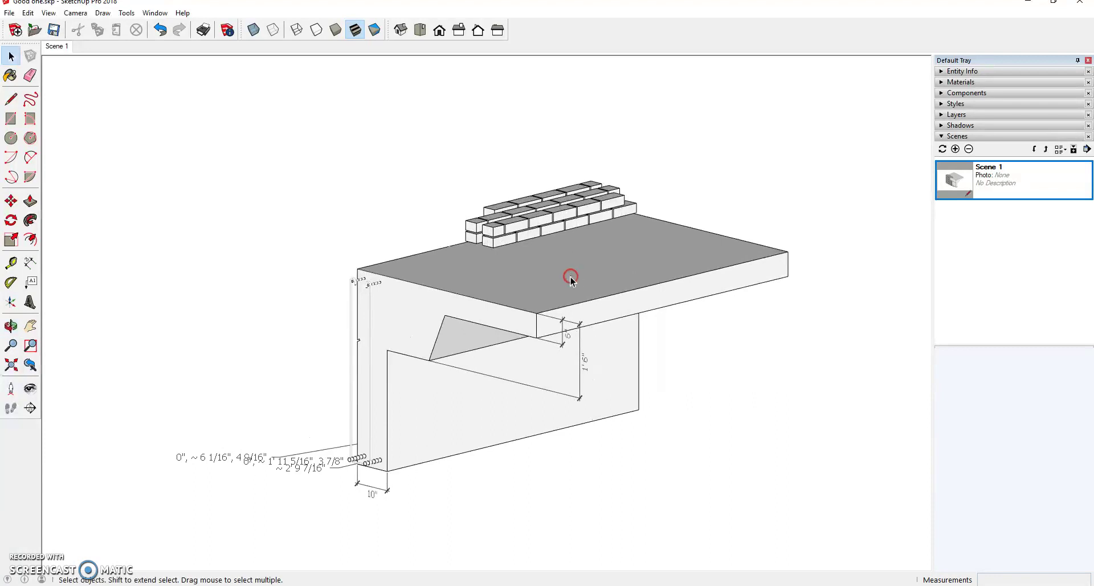
left_click(956, 148)
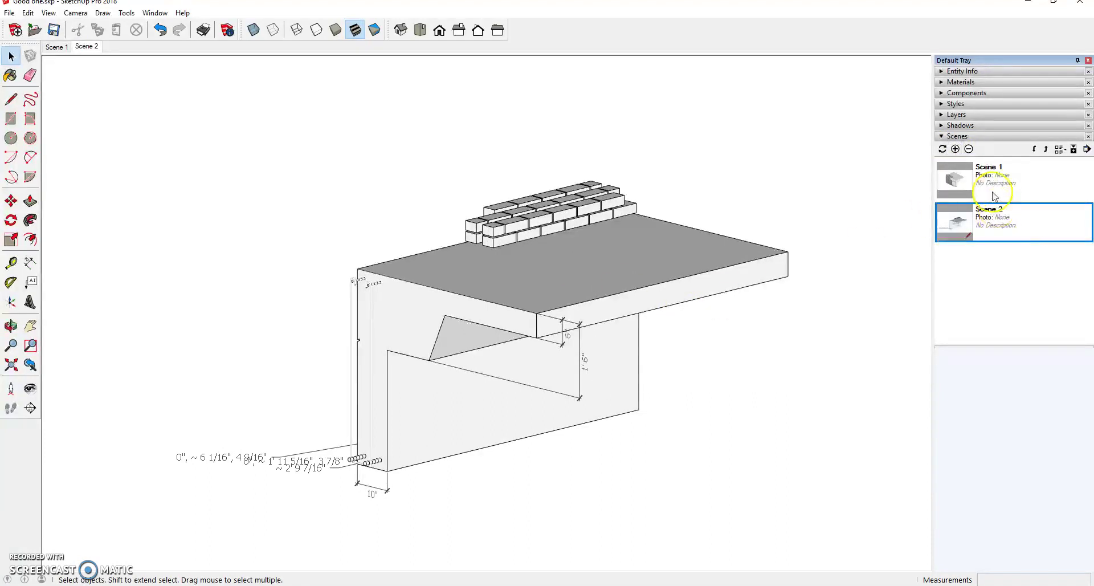
left_click(994, 171)
double_click(994, 171)
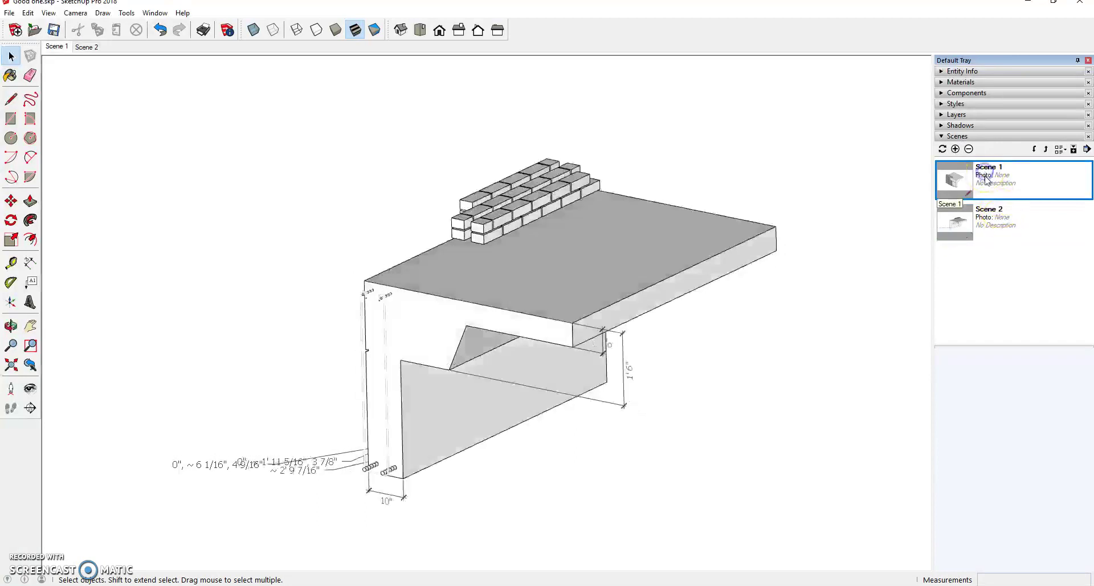
double_click(995, 225)
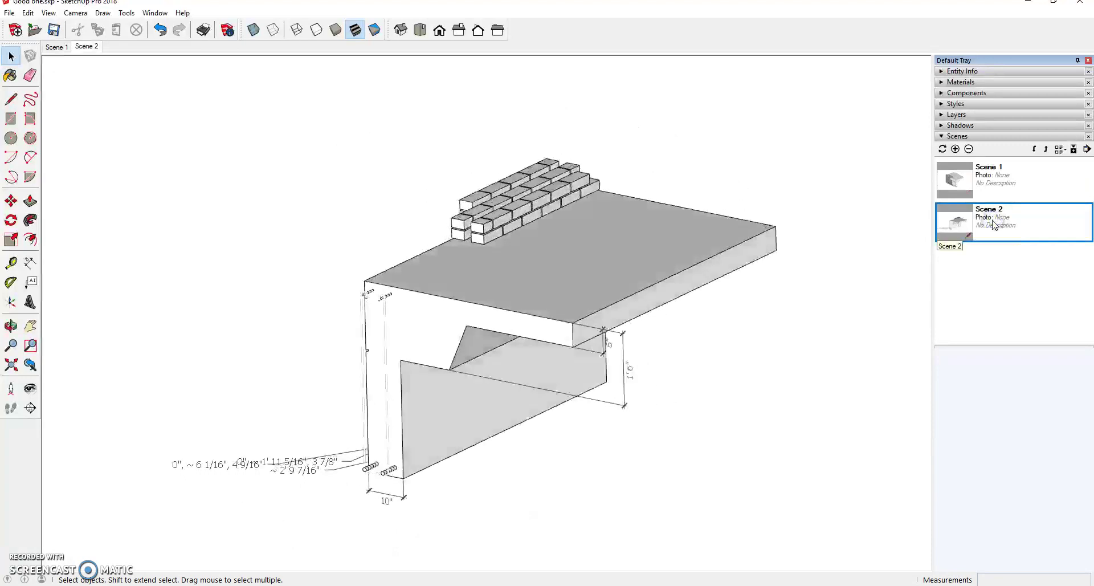
left_click(422, 460)
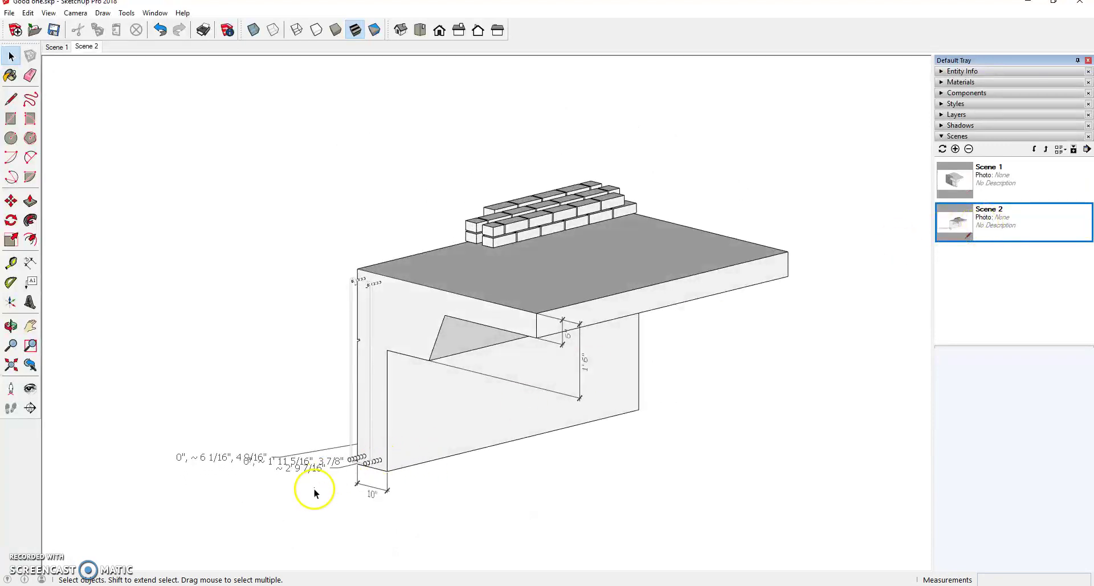
Hide the coordinate labels and the 10", 6" and 1' 6" dimensions
left_click_drag(315, 490, 213, 433)
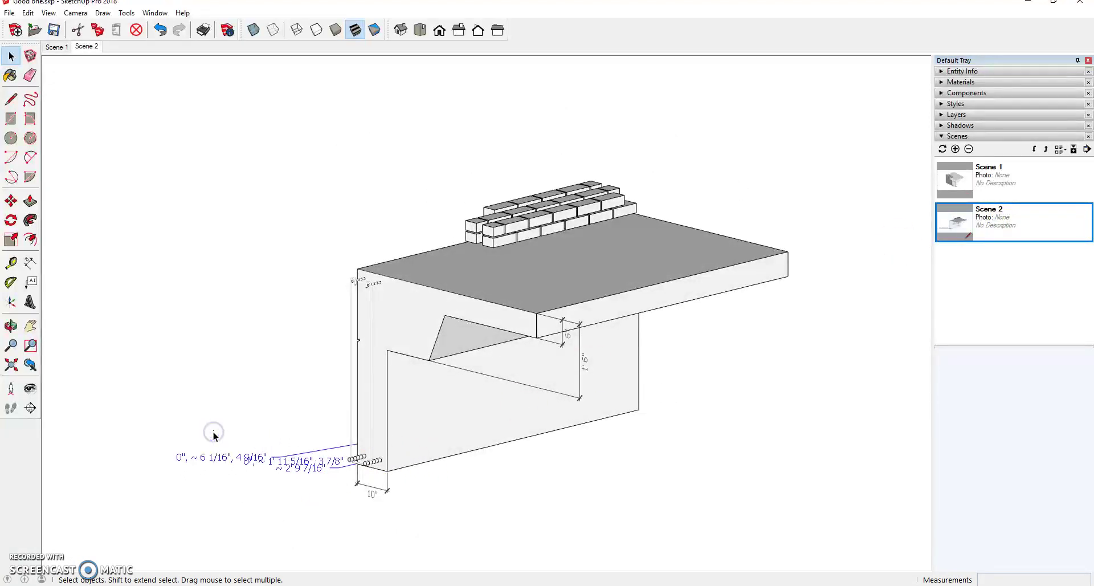
left_click(377, 488, "shift")
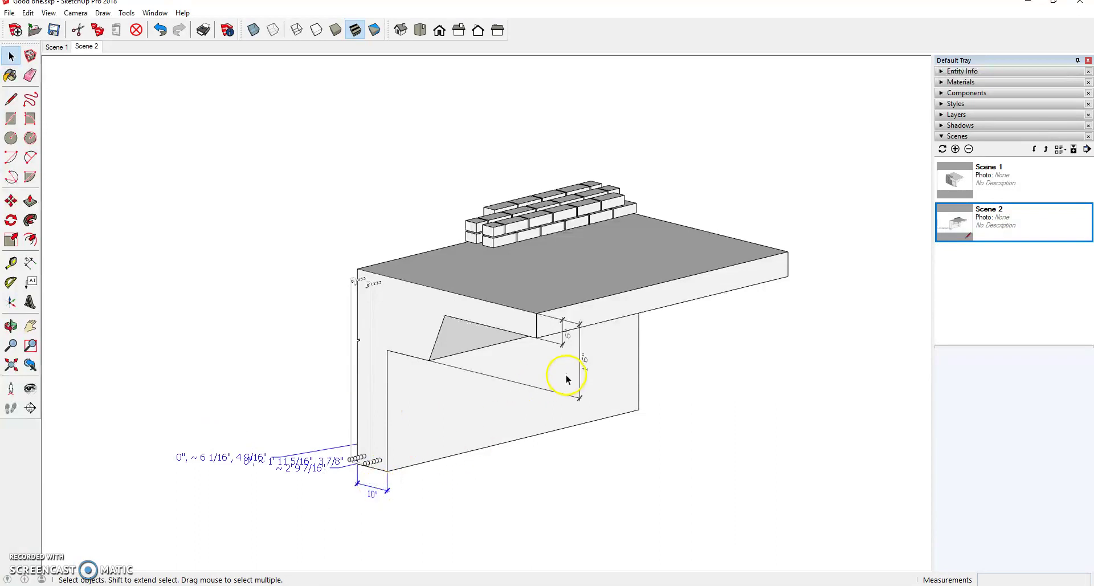
left_click(563, 345, "shift")
left_click(579, 372, "shift")
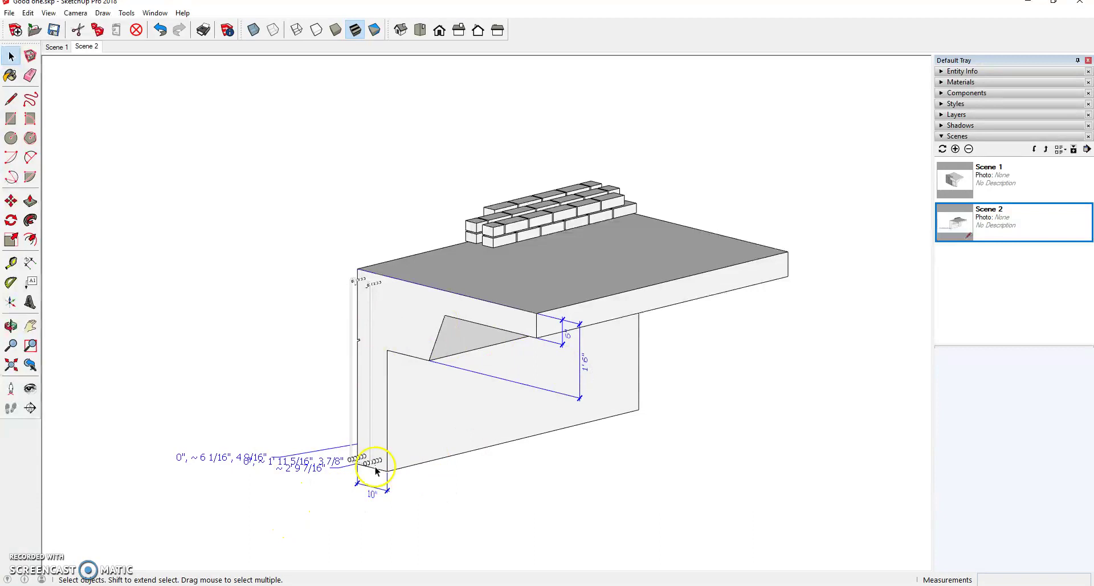
right_click(281, 465)
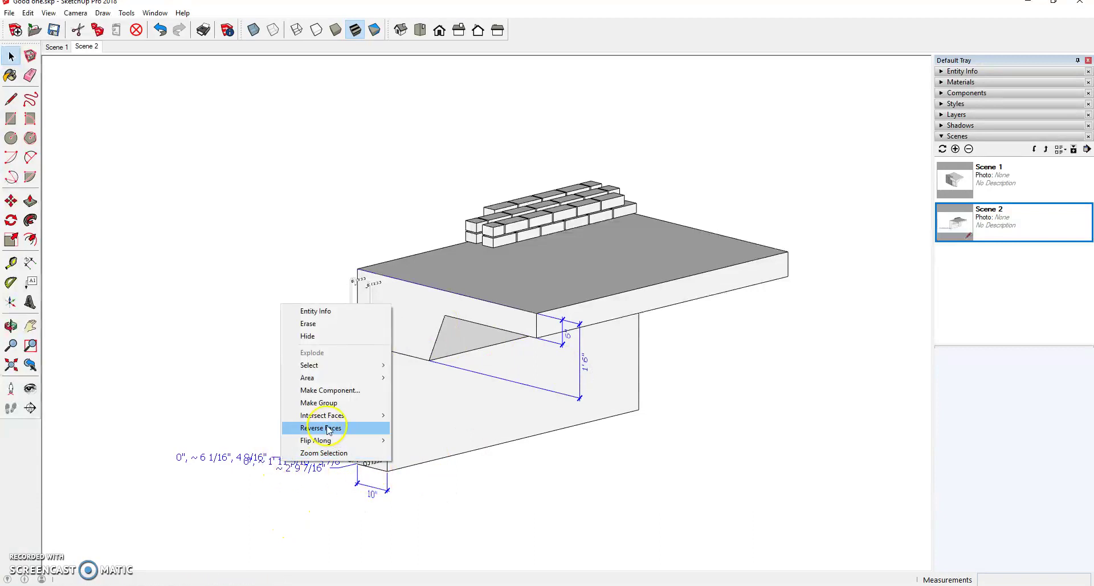
left_click(349, 337)
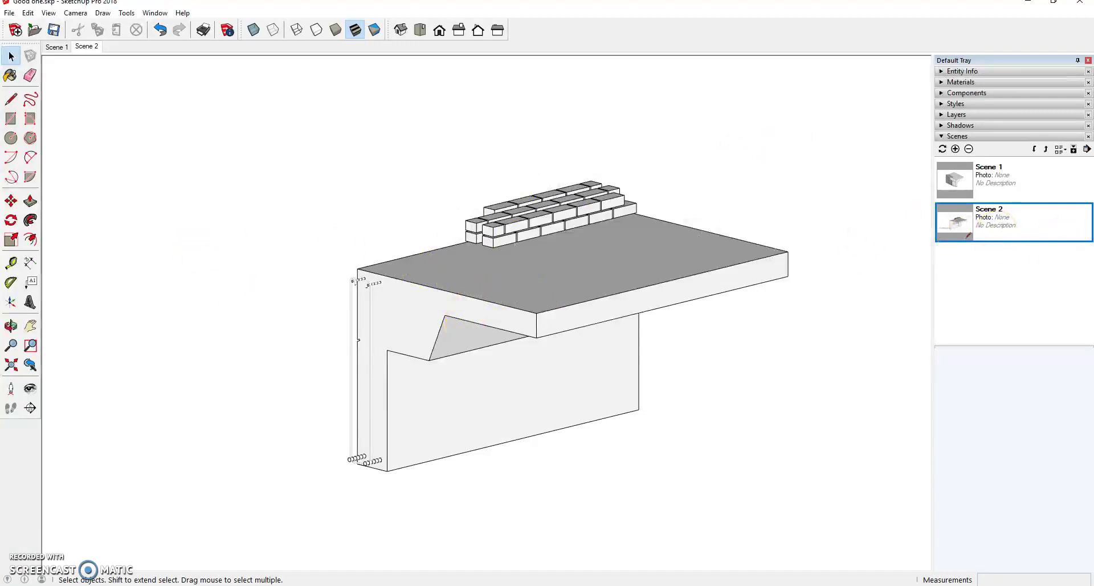
Compare Scene 1 and Scene 2, then hide the labels and dimensions again in Scene 2's view
left_click(990, 178)
left_click(989, 224)
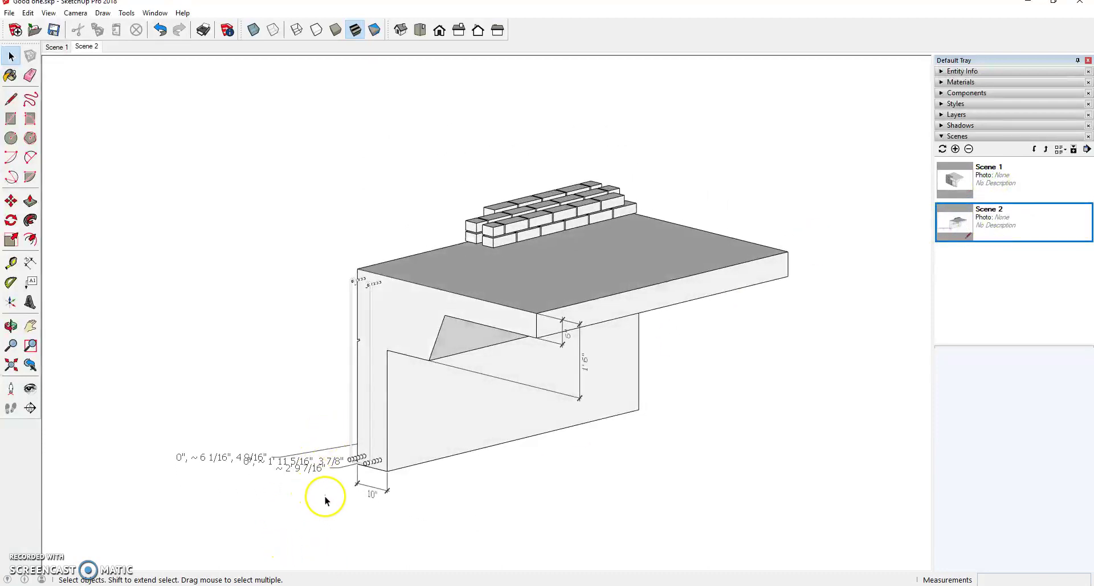
left_click_drag(325, 501, 269, 433)
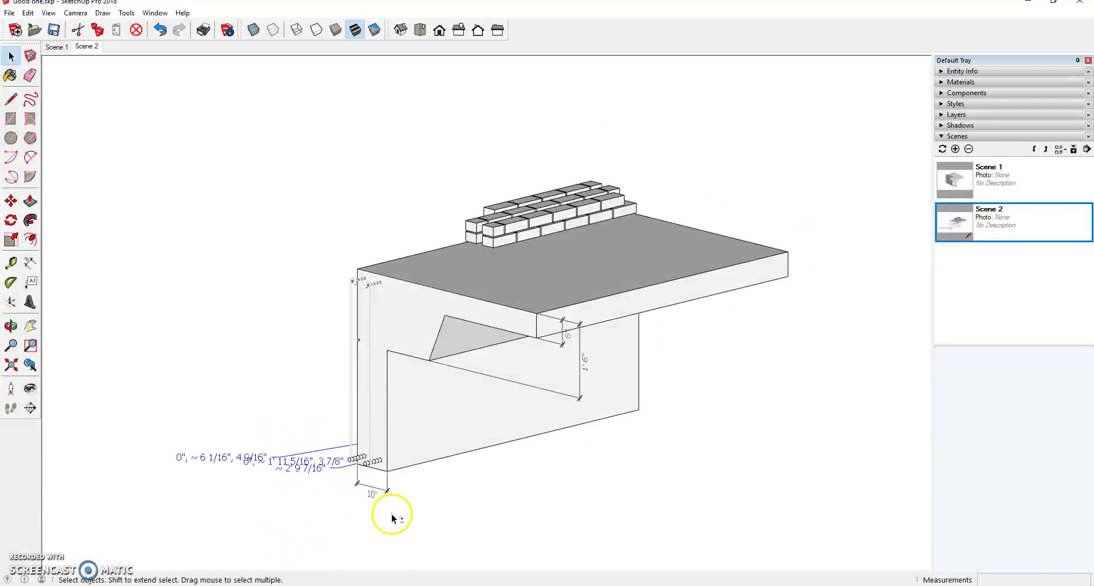
left_click_drag(352, 484, 351, 484, "shift")
left_click(581, 363, "shift")
left_click(564, 339, "shift")
right_click(307, 463)
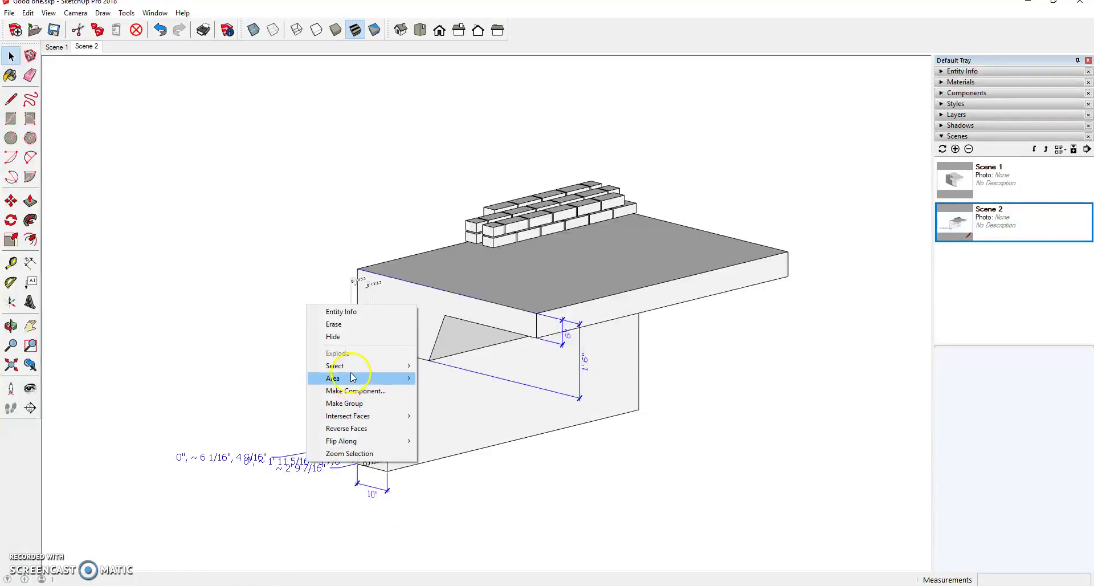
left_click(355, 337)
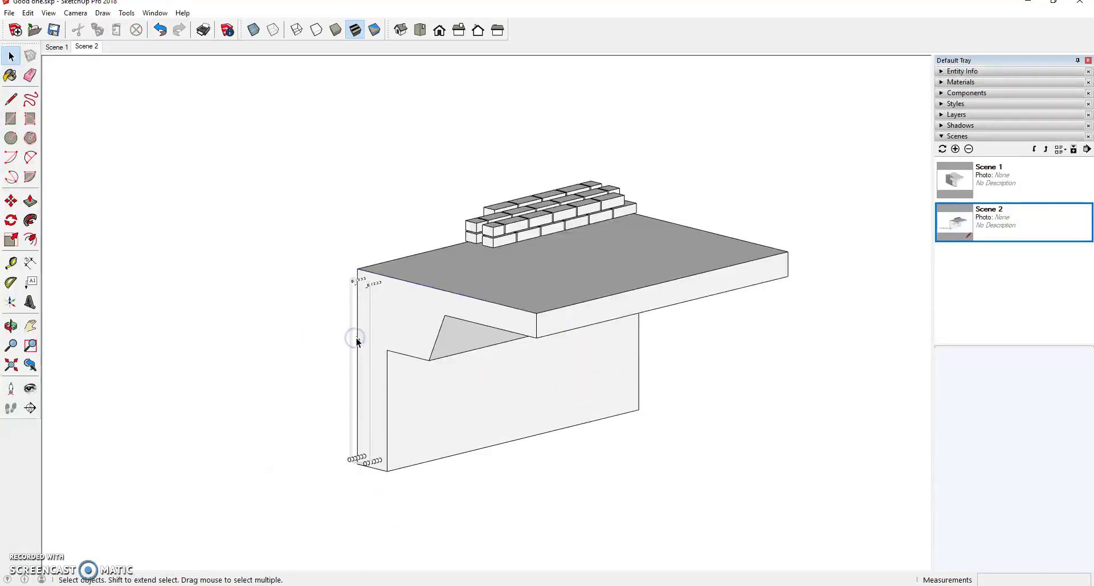
Update Scene 2 with the annotation-free view and check both scenes
right_click(984, 220)
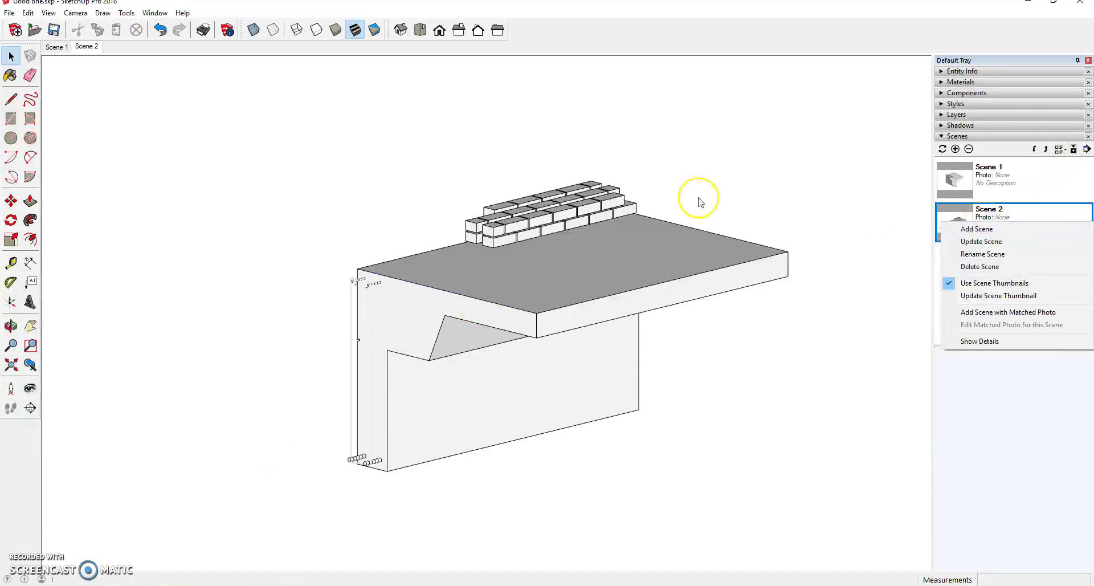
right_click(90, 48)
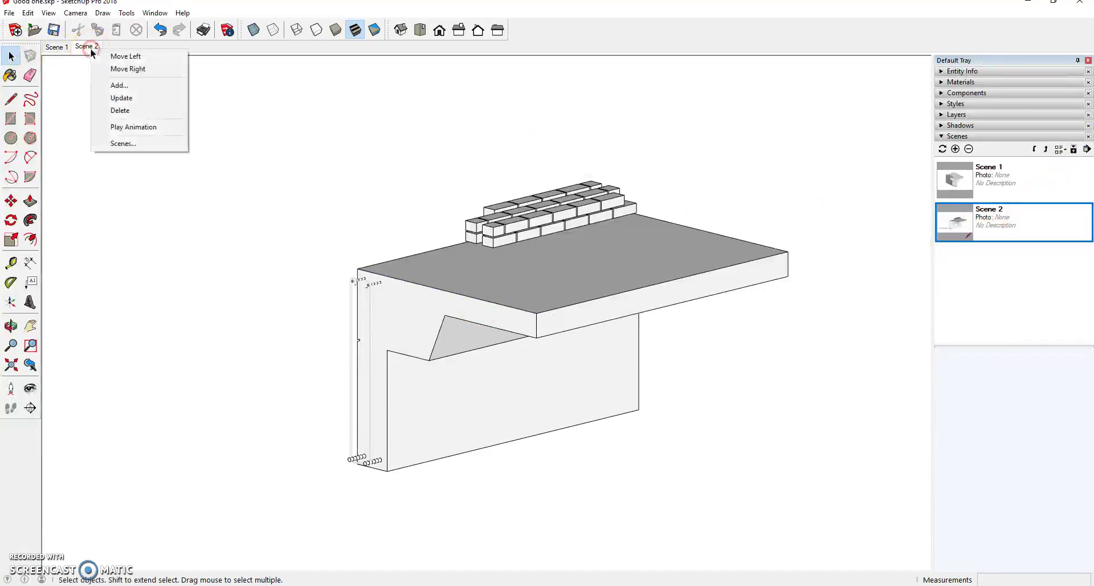
left_click(122, 98)
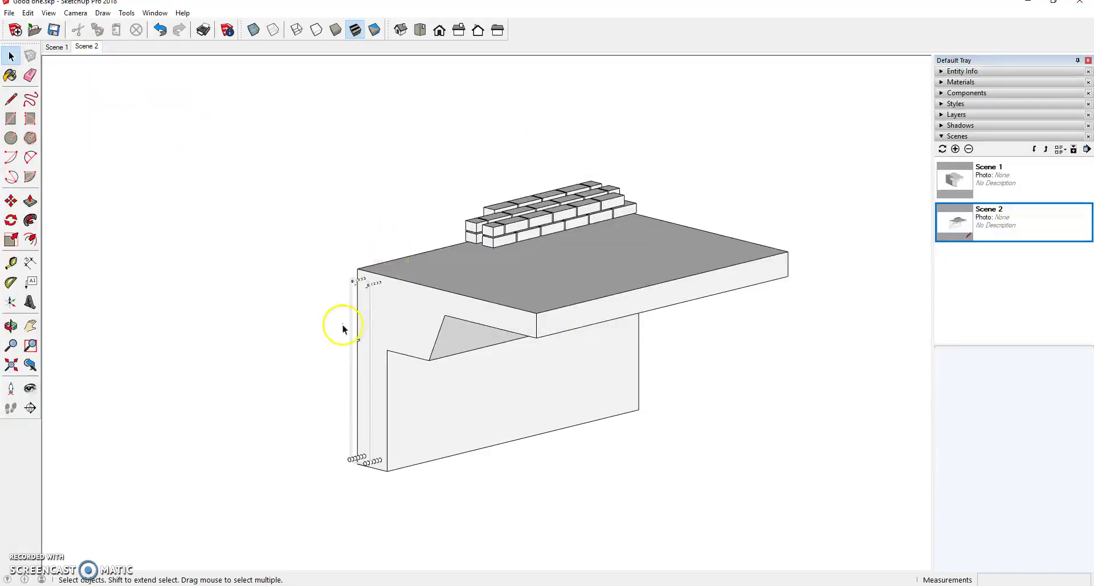
double_click(1002, 185)
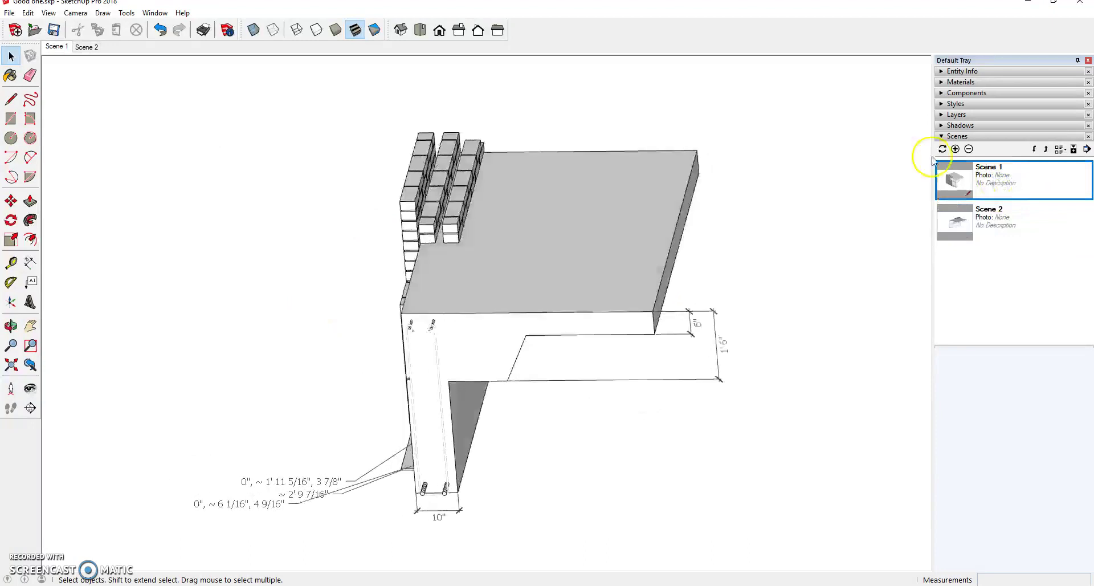
left_click(979, 216)
double_click(965, 226)
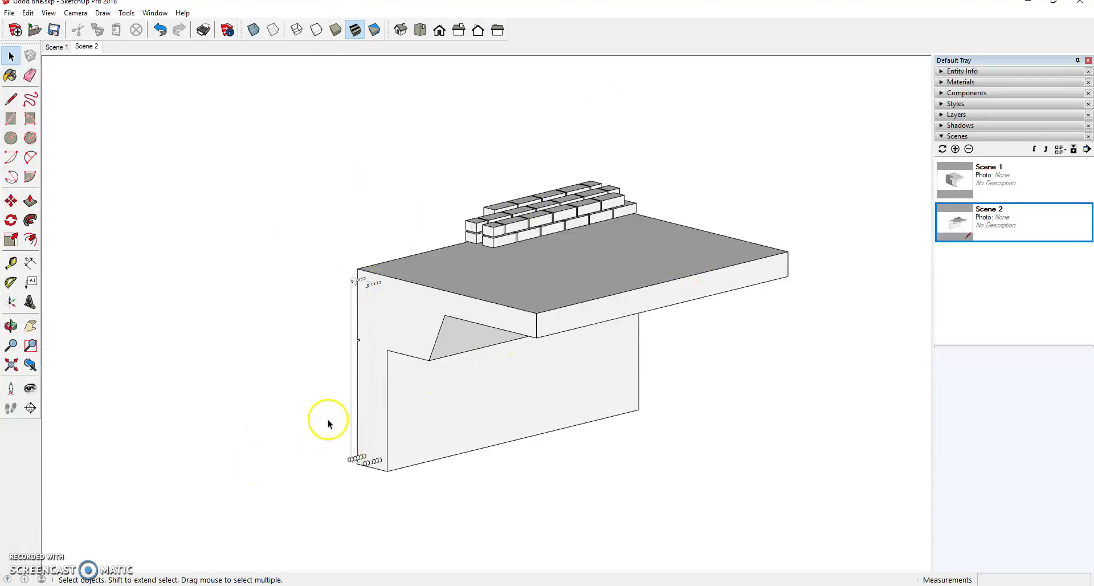
Export Scene 1 as Good one.png via 2D Graphic, sized 5182 × 3000 pixels with anti-aliasing
left_click(1000, 179)
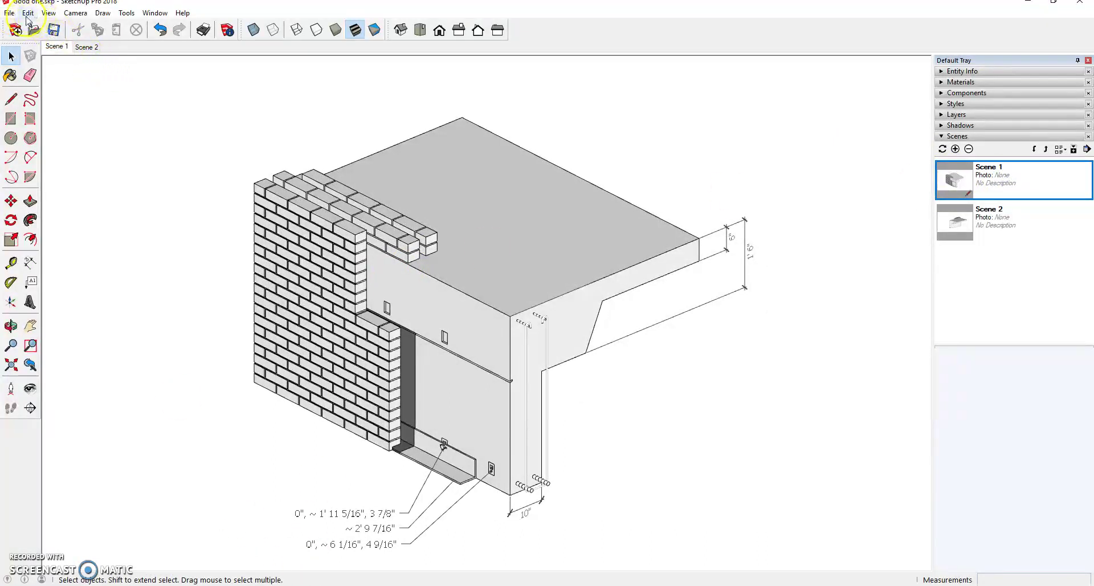
left_click(10, 12)
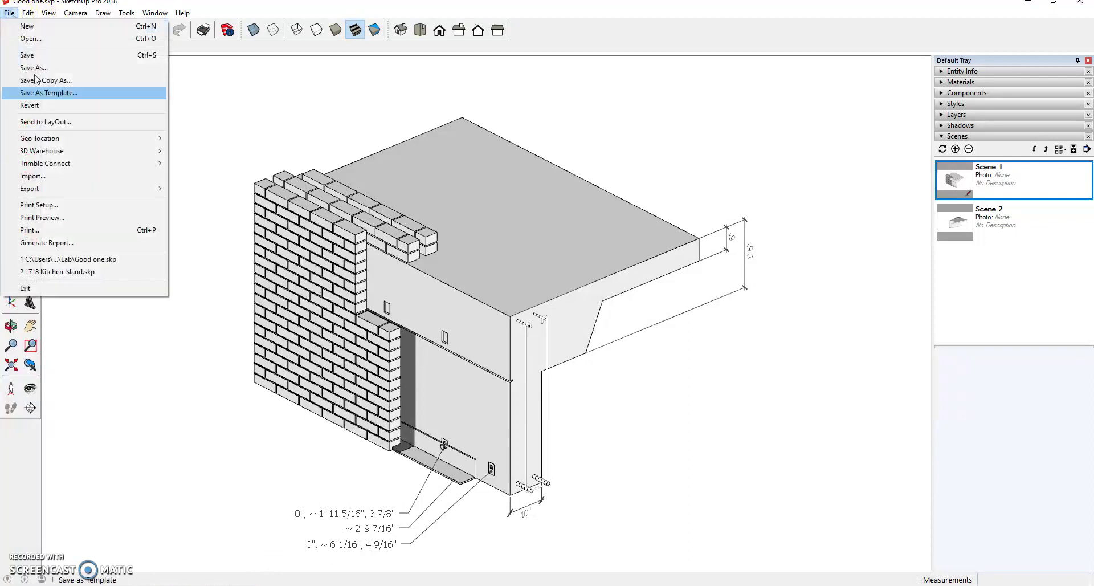
left_click(62, 188)
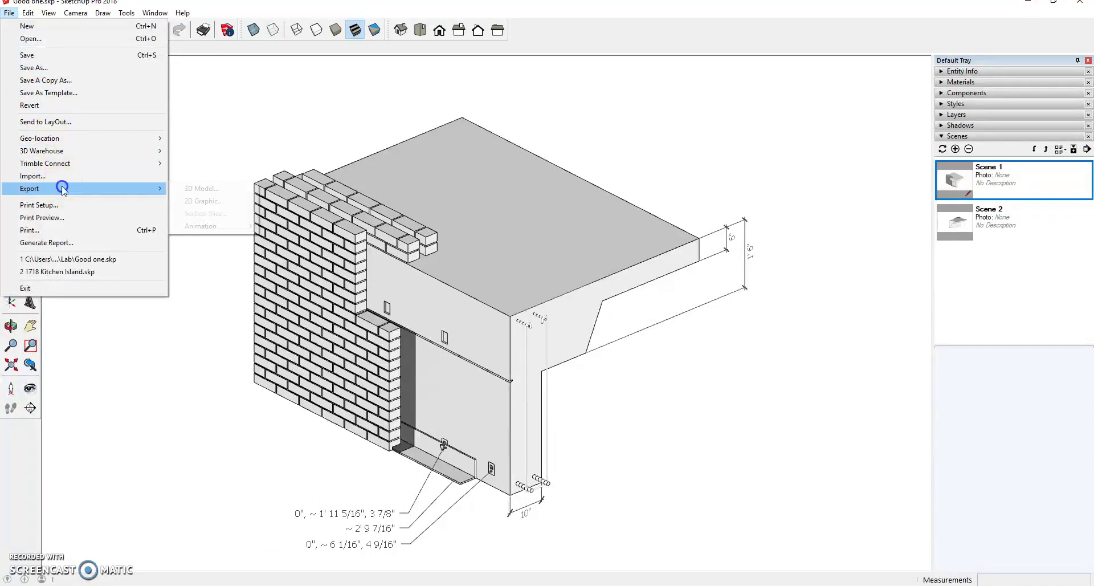
left_click(202, 200)
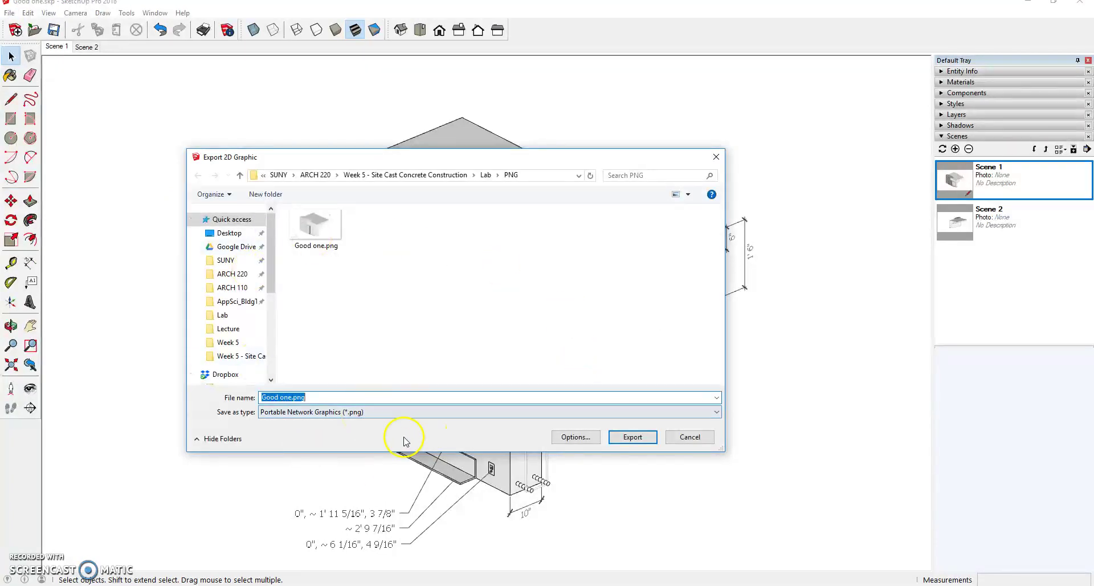
left_click(450, 414)
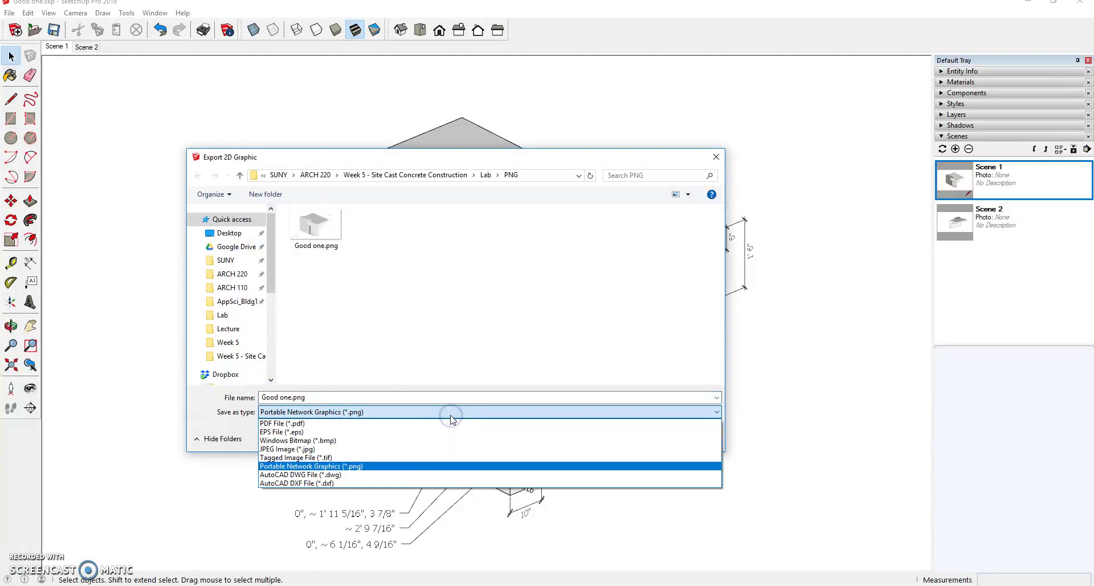
left_click(362, 466)
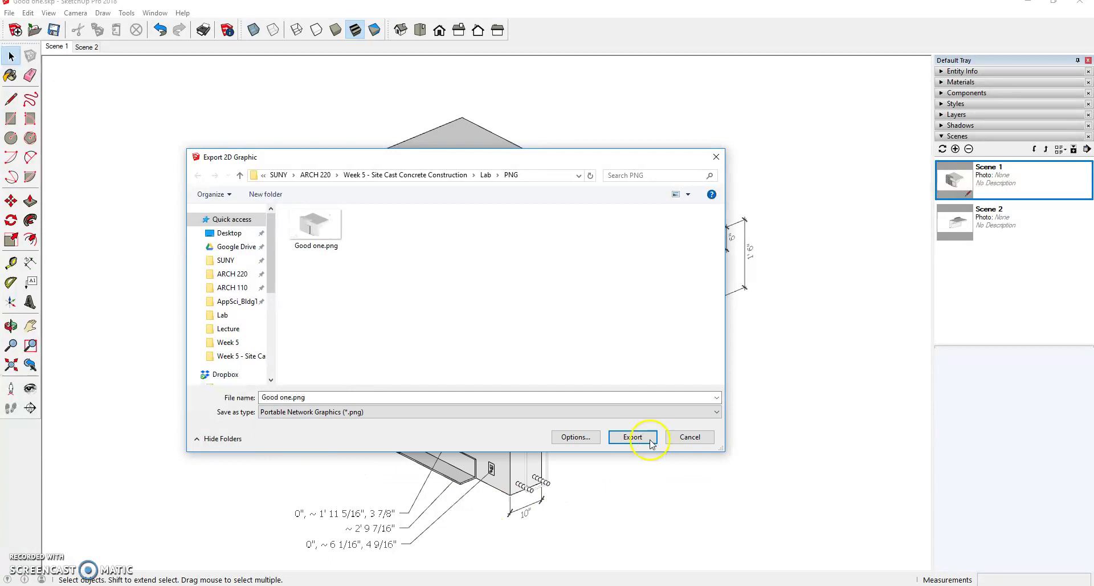
left_click(577, 437)
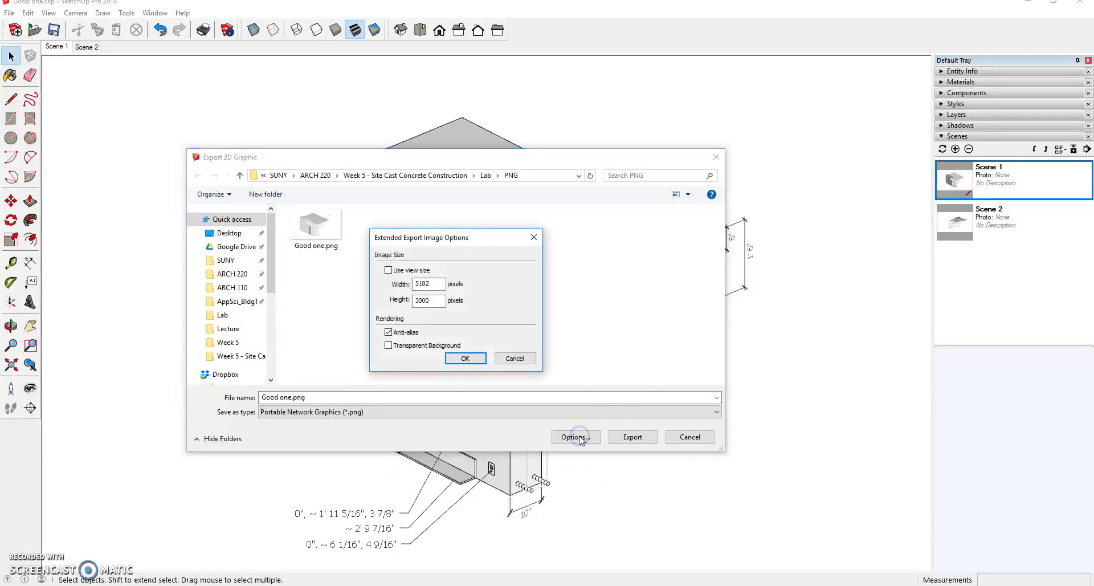
left_click(391, 270)
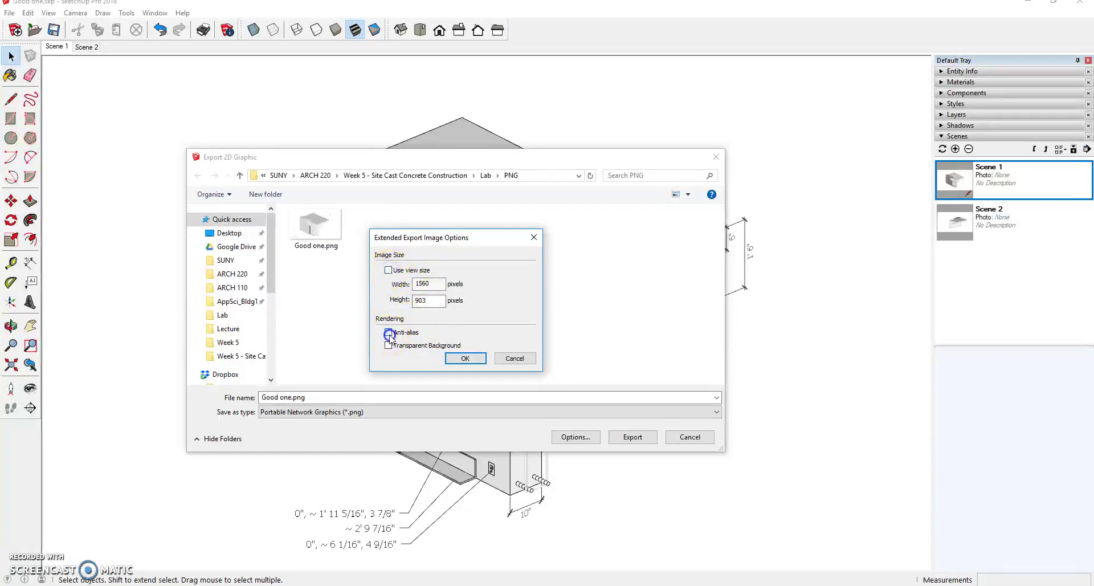
left_click(443, 285)
Try replacing Good one.png with the Scene 1 export, then dismiss the failed-save message
left_click(465, 358)
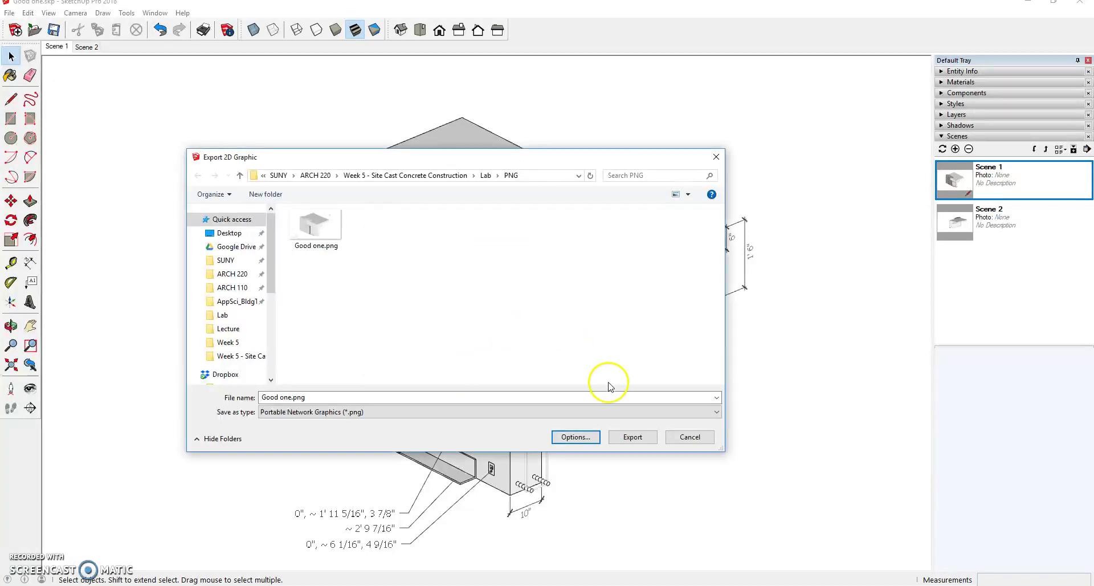
left_click(322, 233)
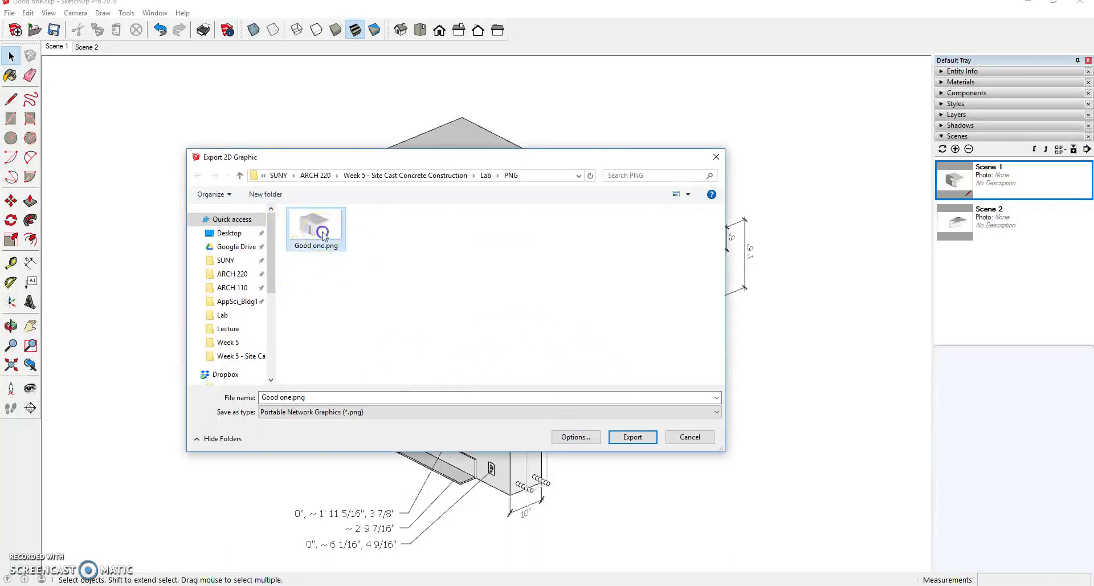
left_click(632, 437)
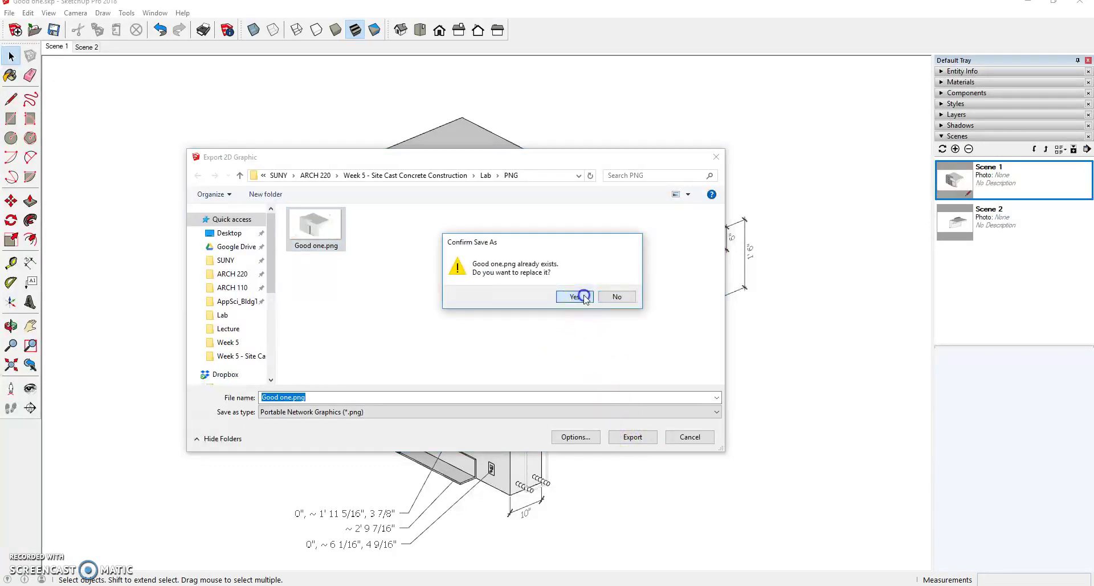
left_click(576, 297)
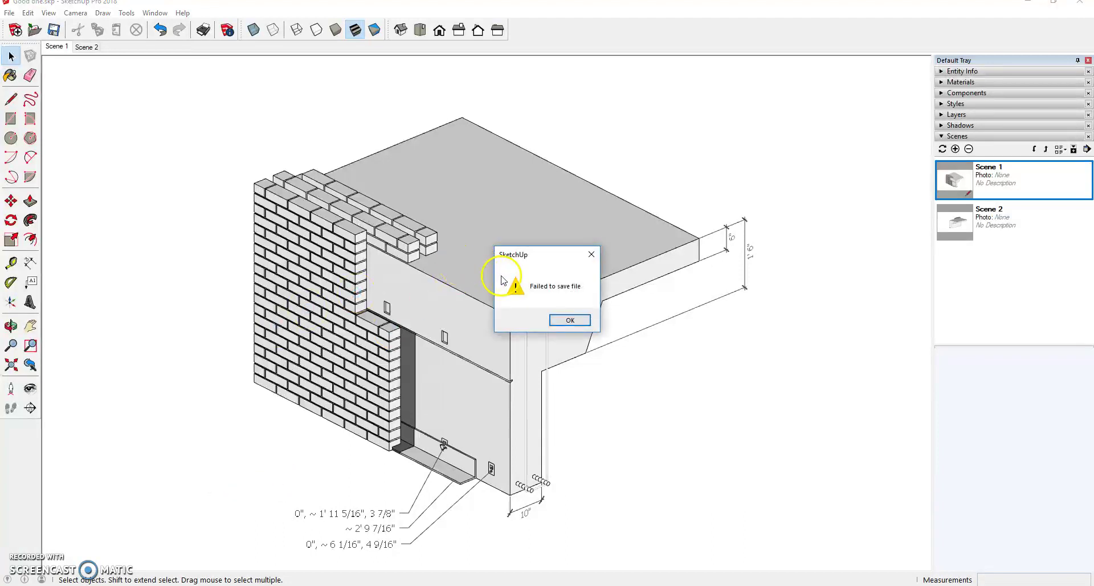
left_click(564, 321)
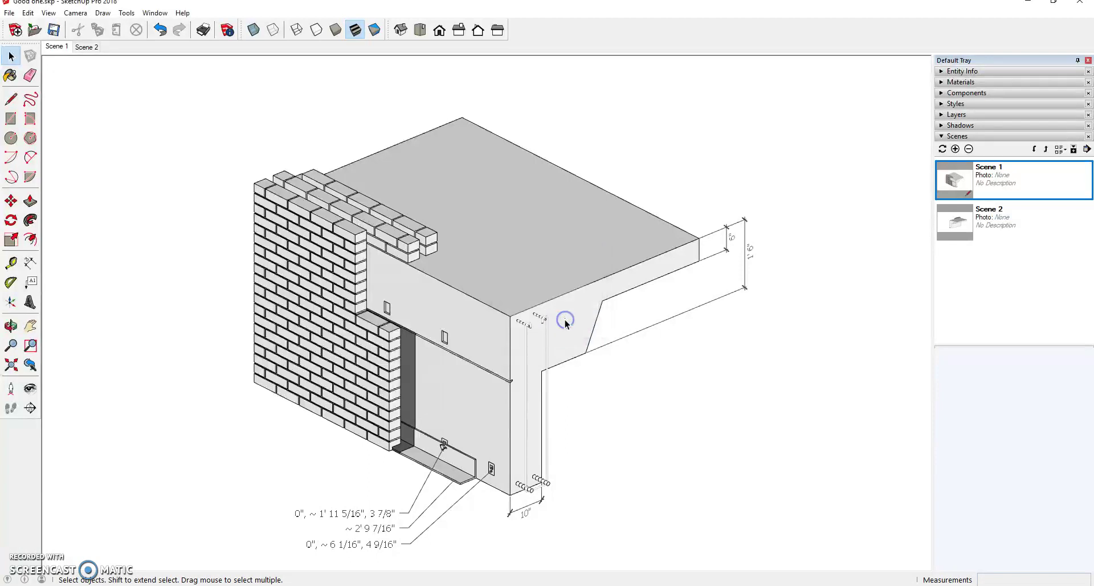
Re-export the Scene 1 view as Good one.png at 5182 × 3000 via 2D Graphic export
mouse_move(236, 585)
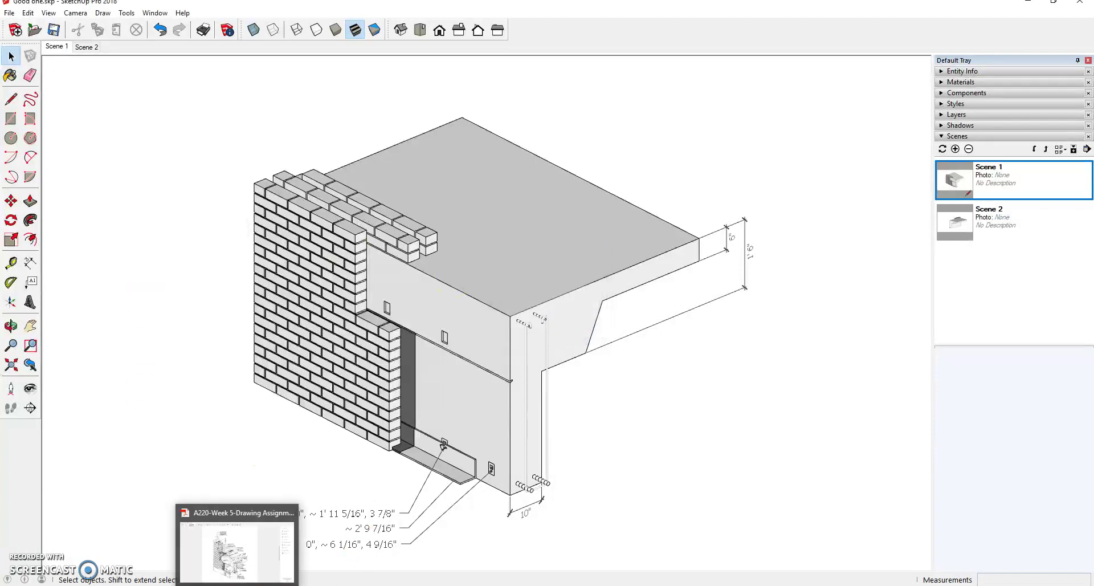
left_click(9, 13)
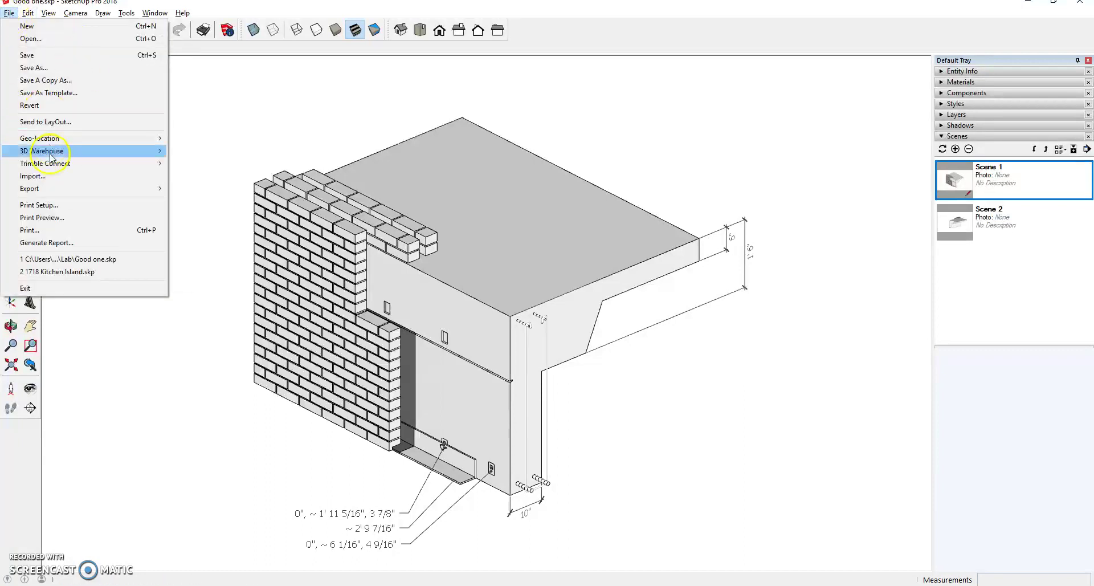
mouse_move(63, 188)
left_click(206, 208)
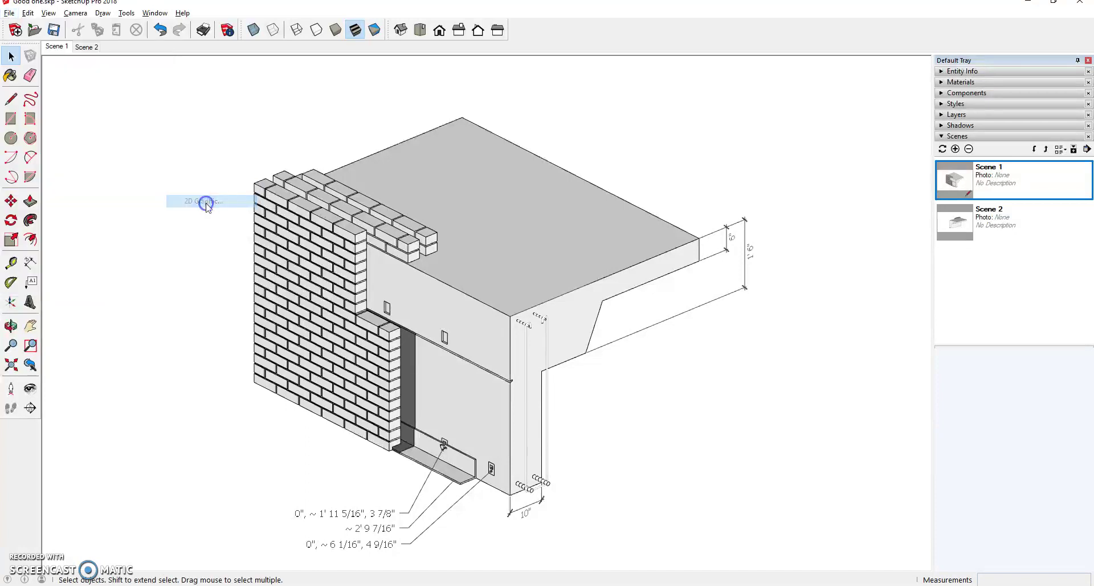
left_click(572, 436)
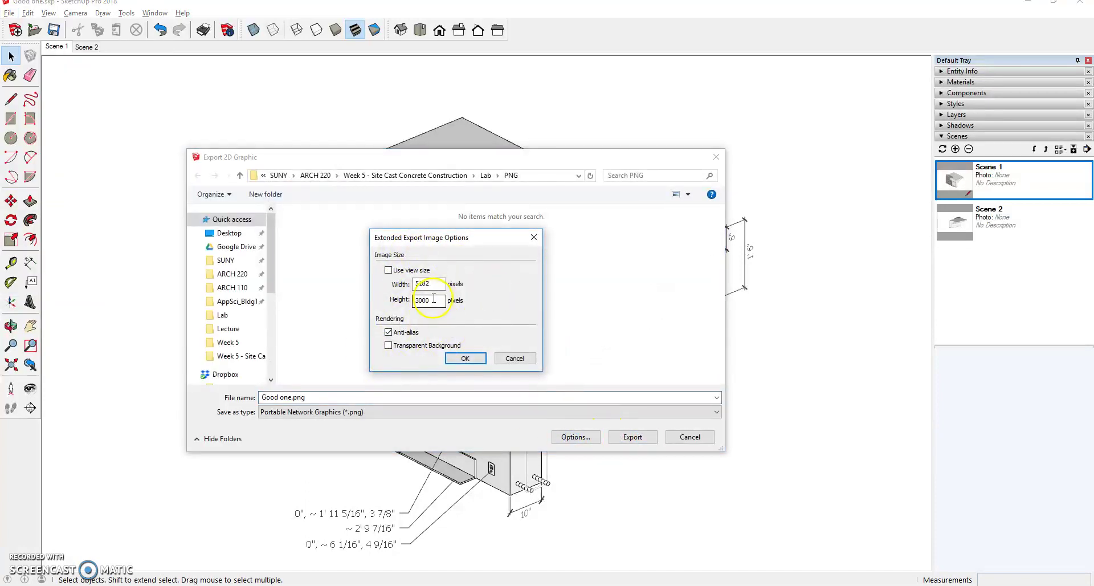
left_click(465, 358)
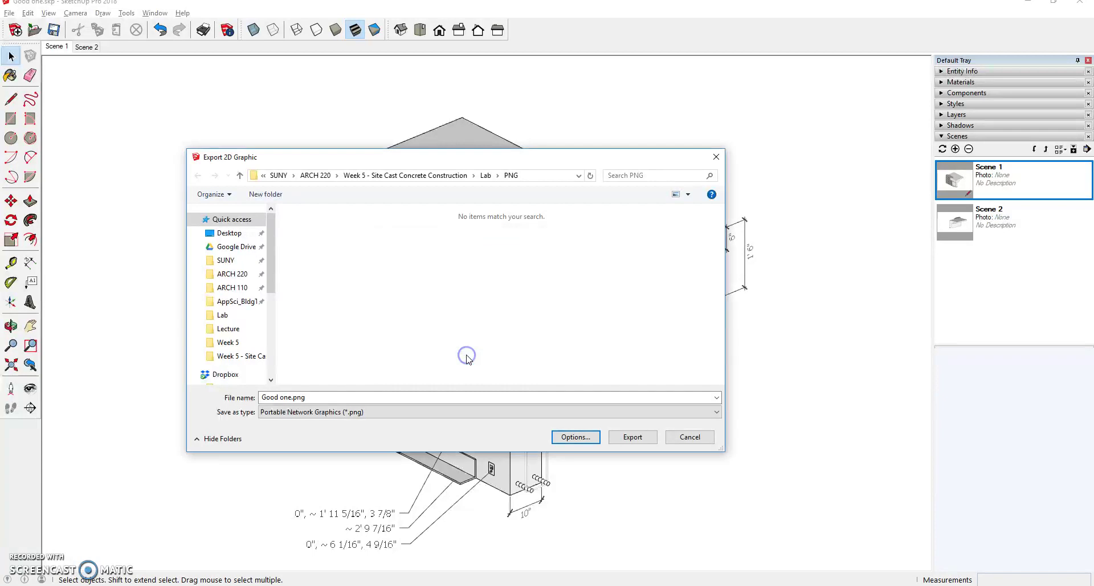
left_click(618, 446)
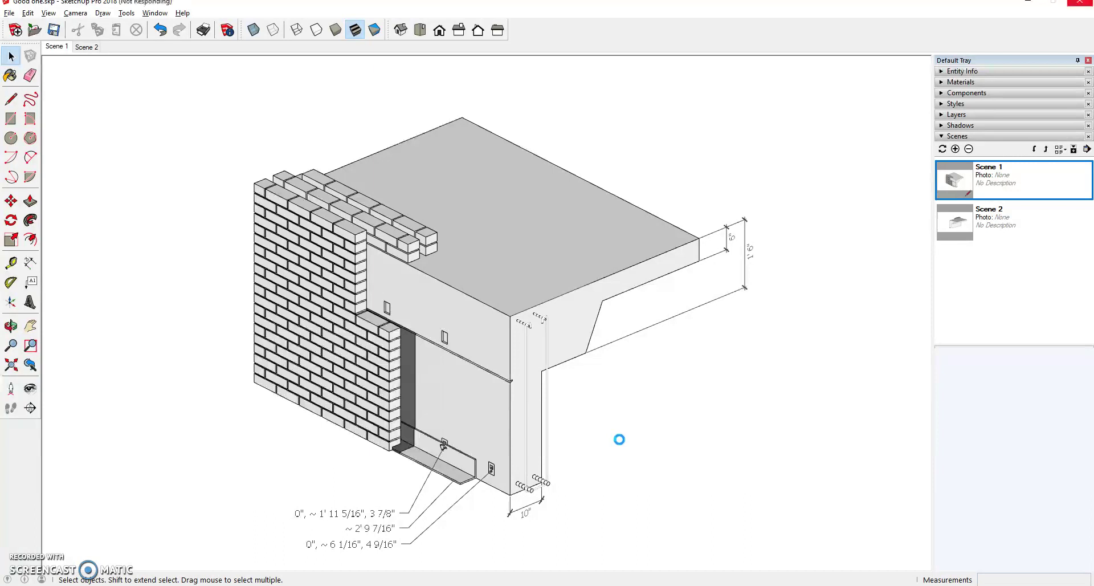
left_click(538, 324)
Switch to the ARCH 110-Template drawing in AutoCAD, maximized on its 11 X 17 Landscape sheet
left_click(208, 585)
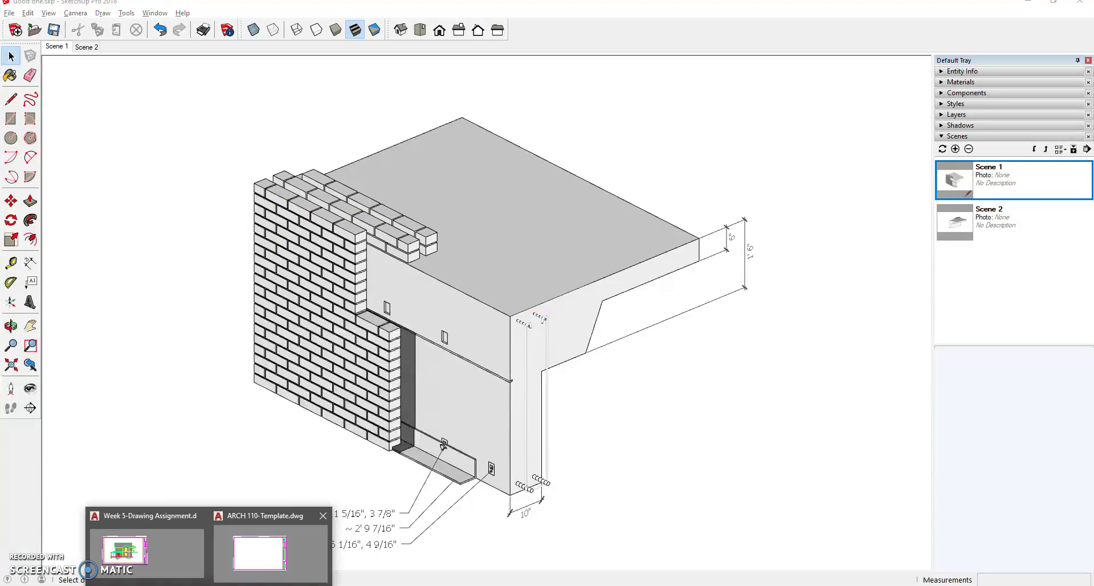
left_click(219, 577)
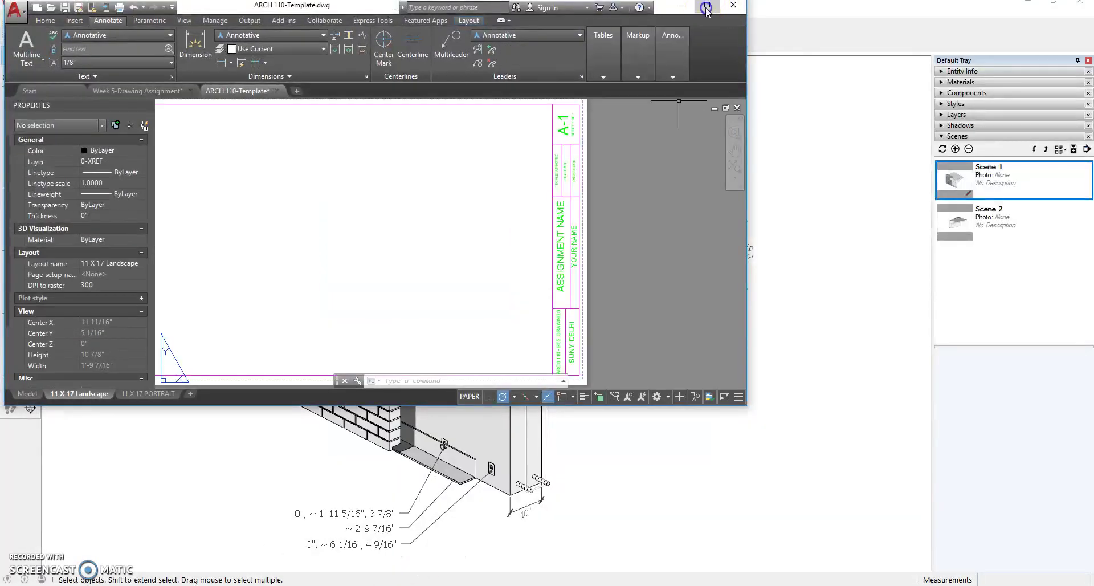
left_click(706, 7)
scroll(512, 264, "down", 2)
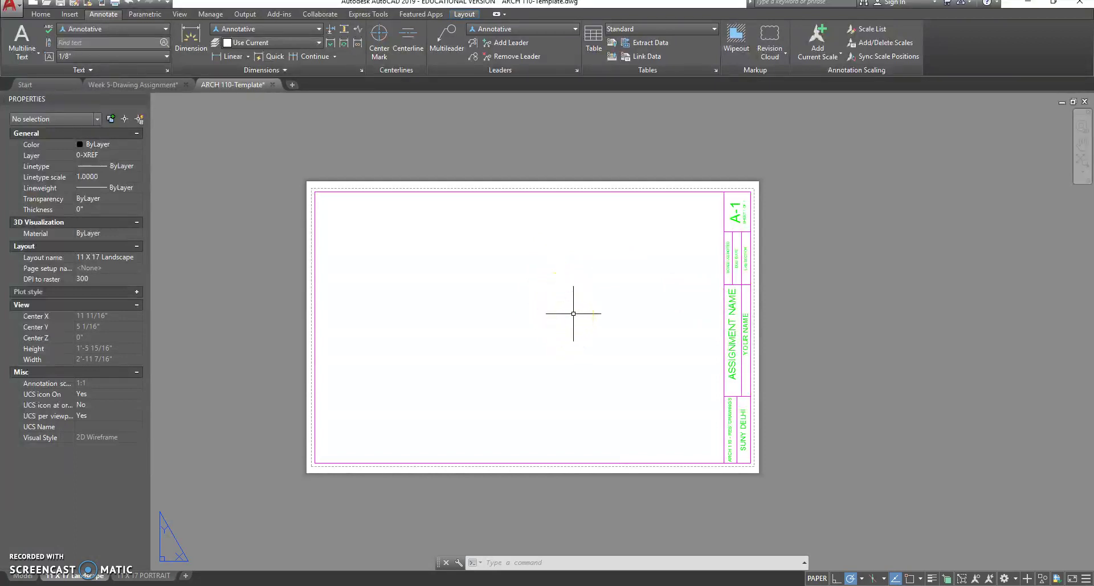
Attach Good one.png as a raster image from the External References palette
key("Return")
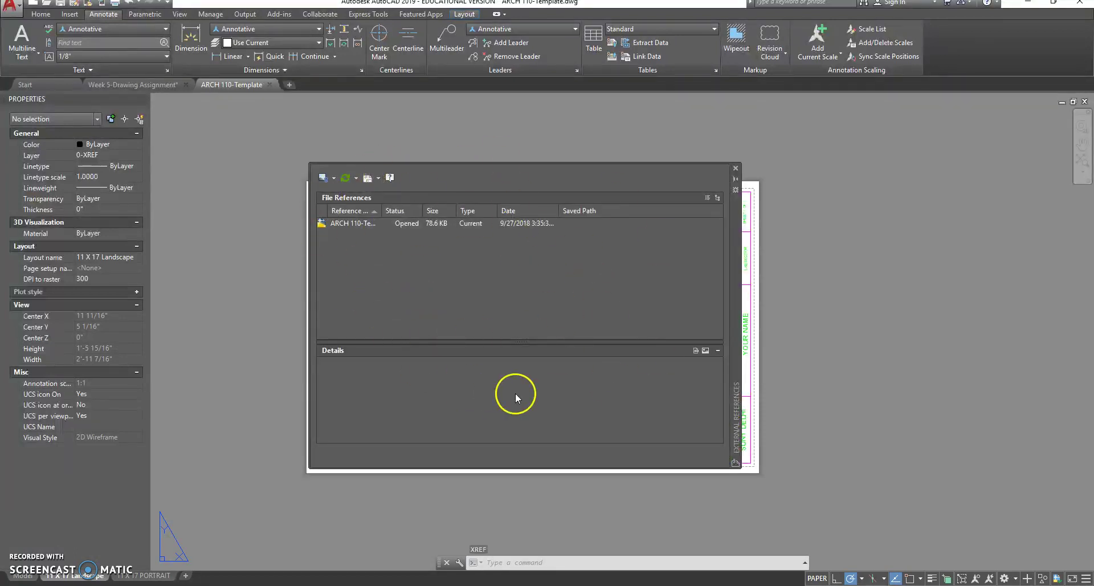
left_click(334, 178)
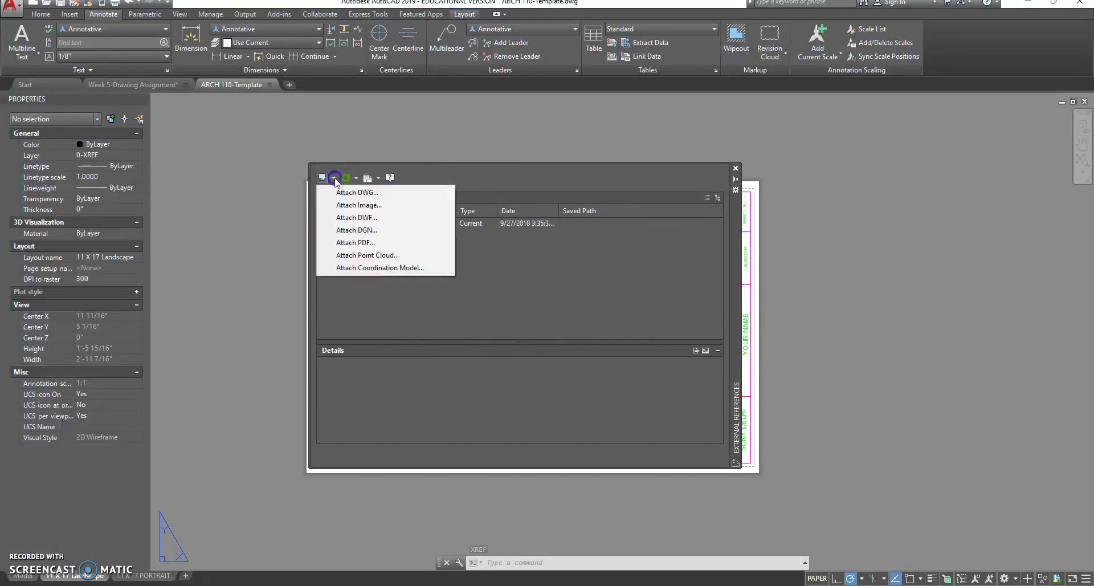
left_click(336, 172)
left_click(334, 179)
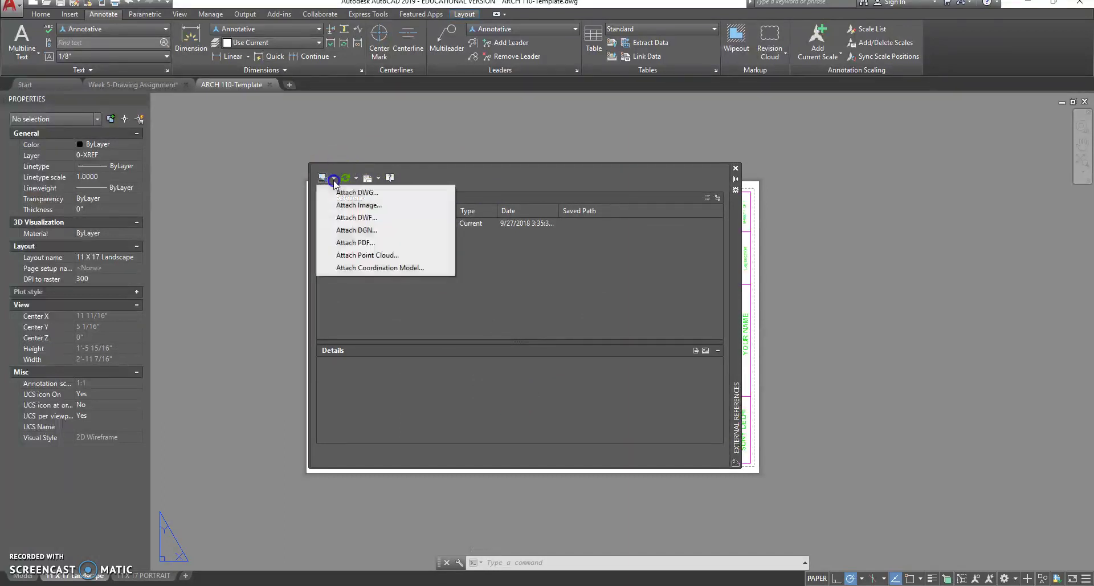
left_click(342, 205)
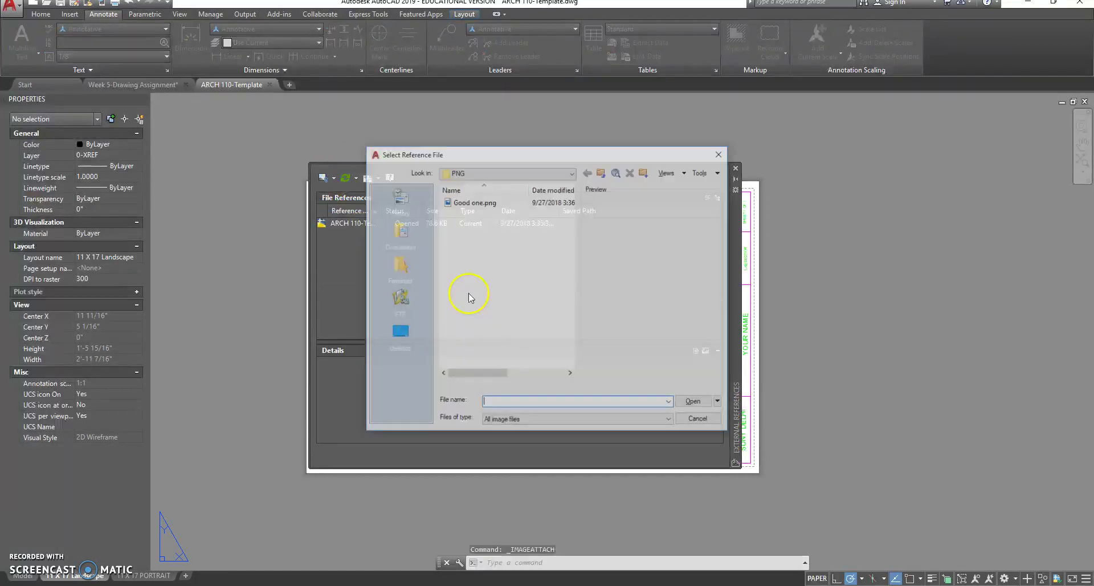
left_click(454, 202)
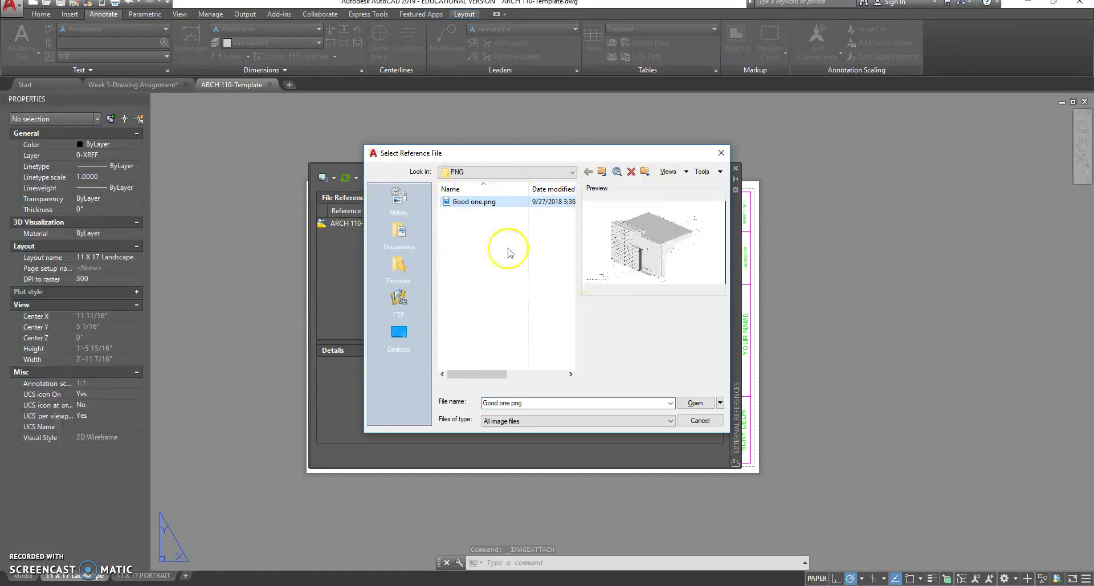
left_click(695, 403)
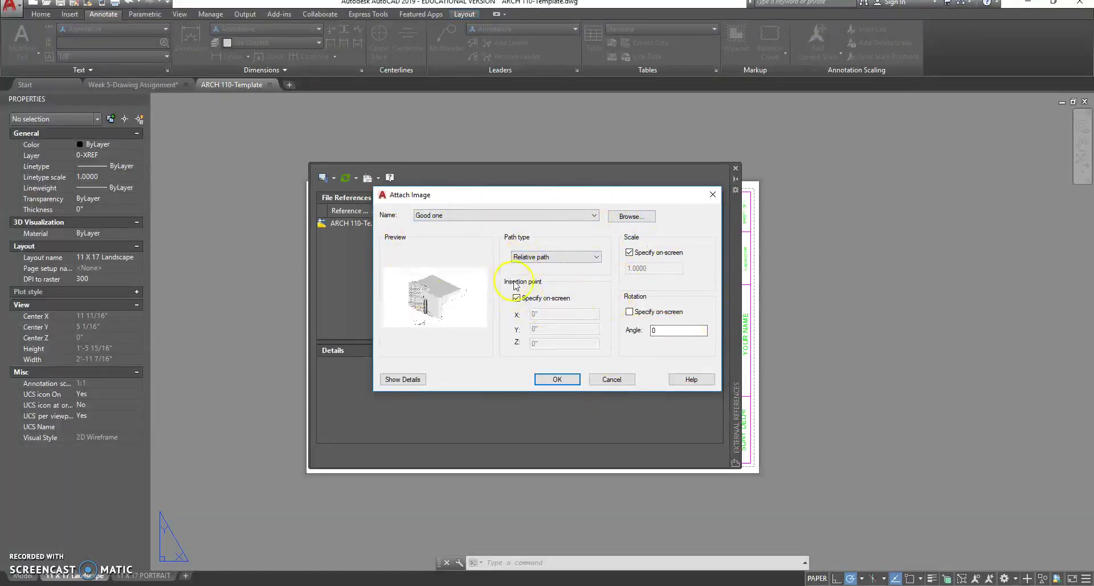
left_click(561, 382)
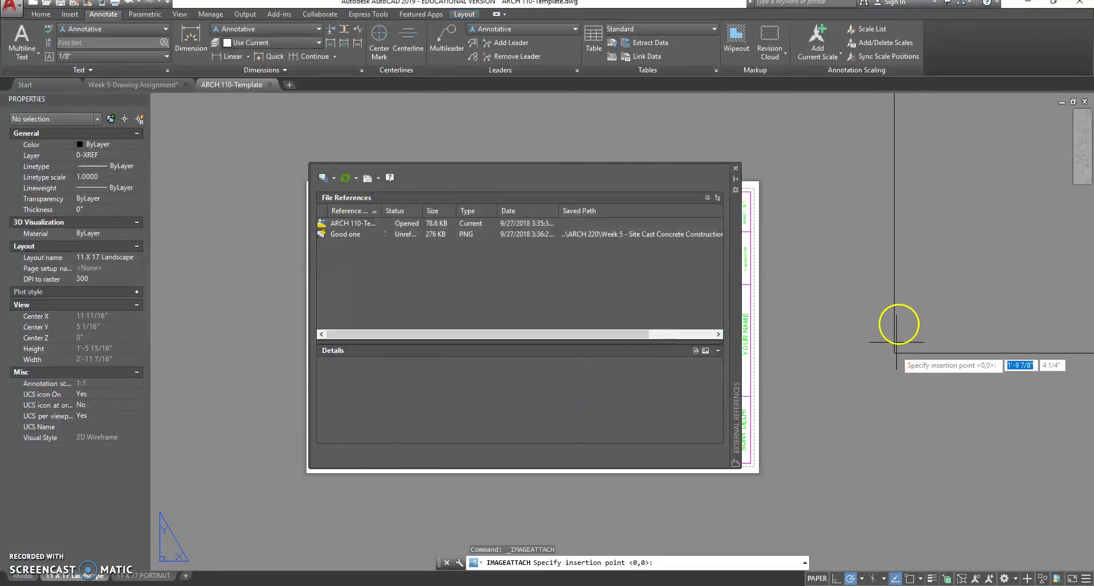
Insert the Good one.png image at the sheet's lower-left corner at scale 1
left_click(736, 168)
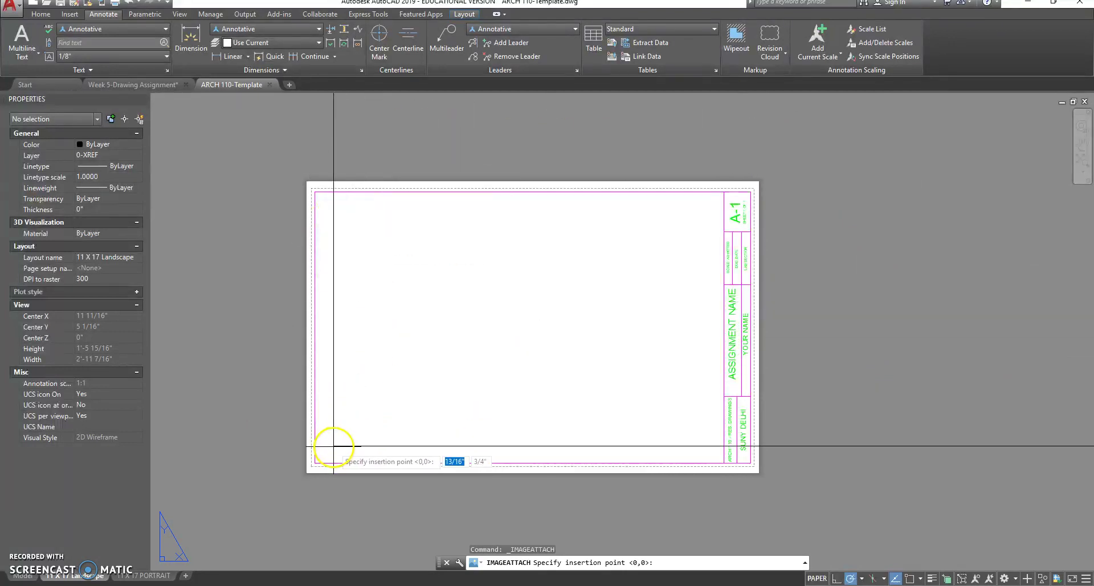
scroll(328, 456, "up", 5)
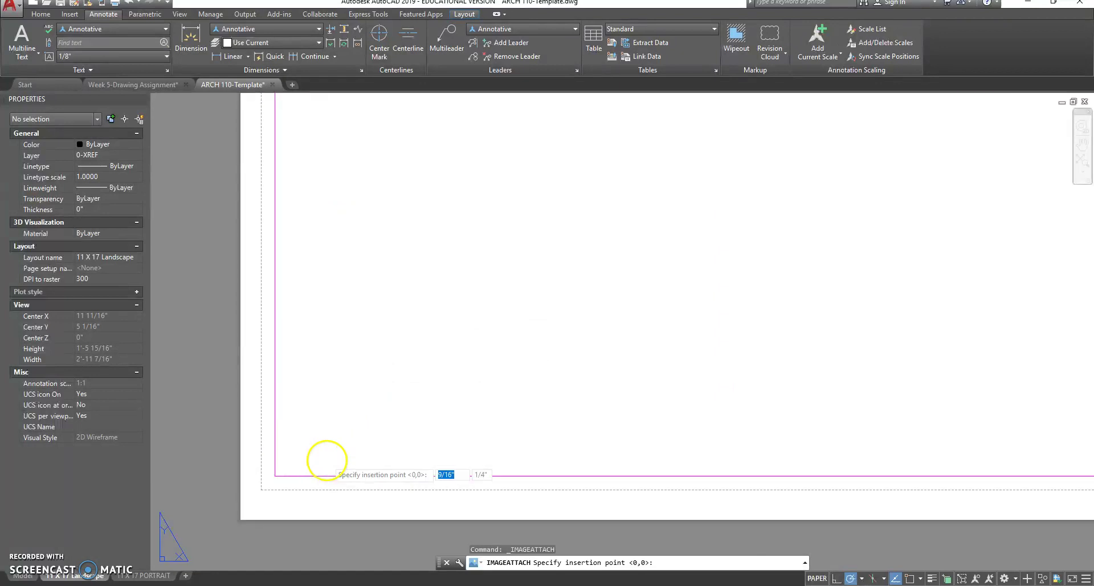
left_click(290, 462)
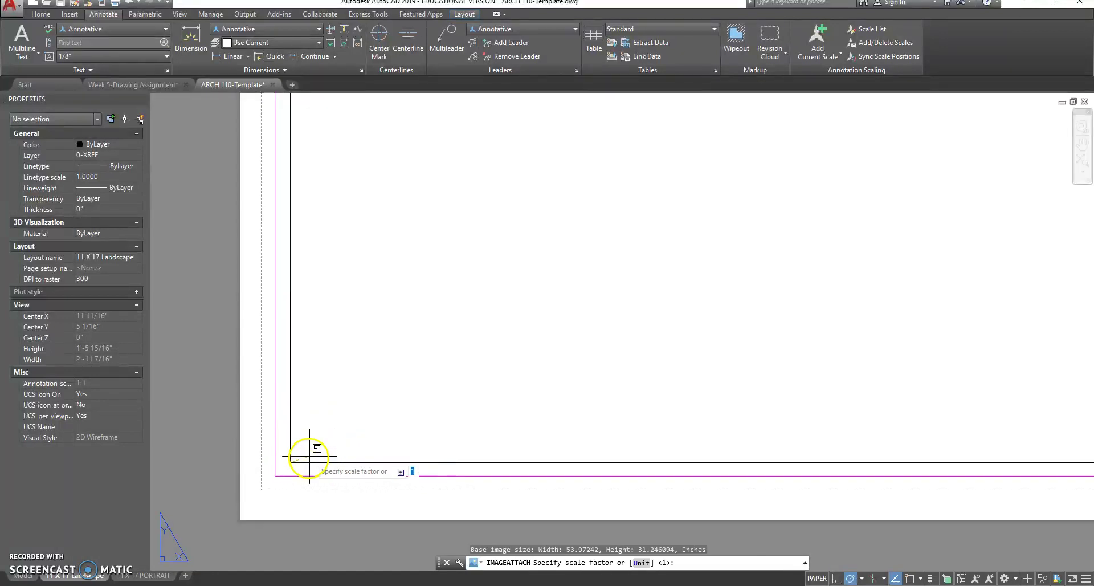
scroll(306, 459, "down", 4)
scroll(306, 460, "down", 2)
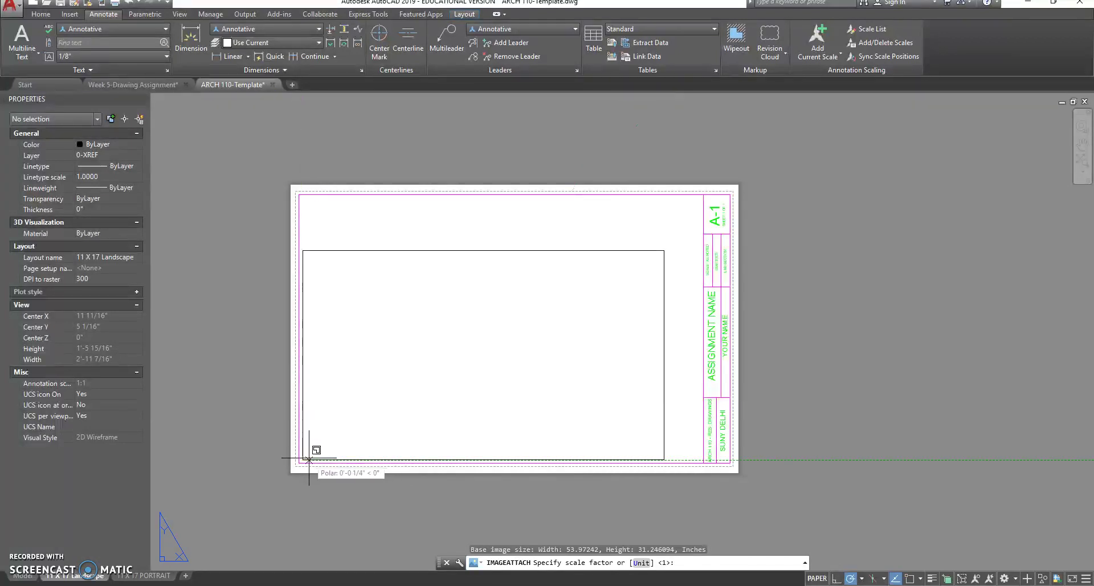
left_click(308, 459)
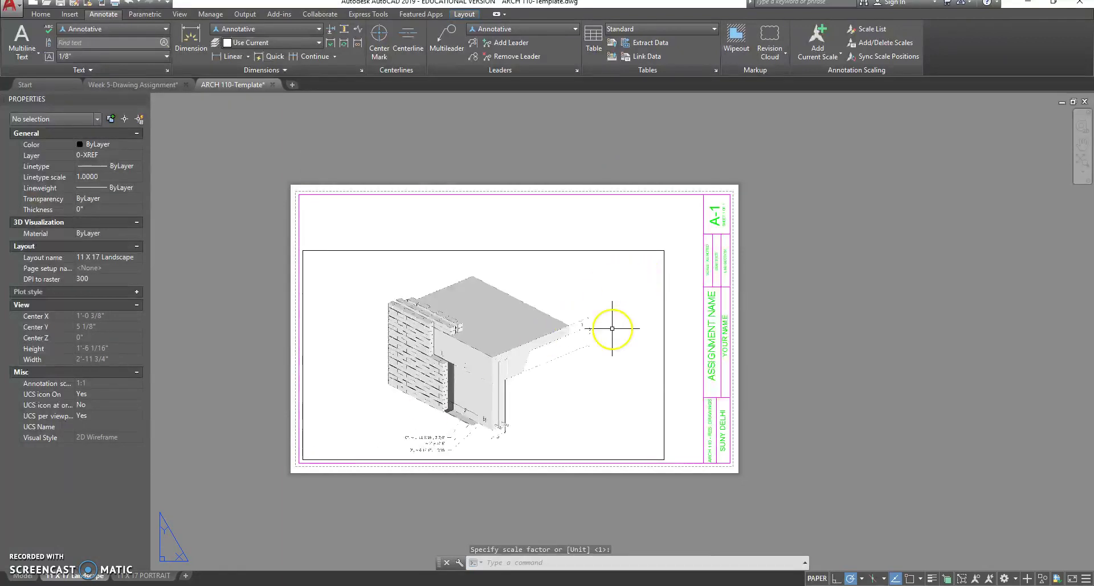
scroll(449, 371, "up", 2)
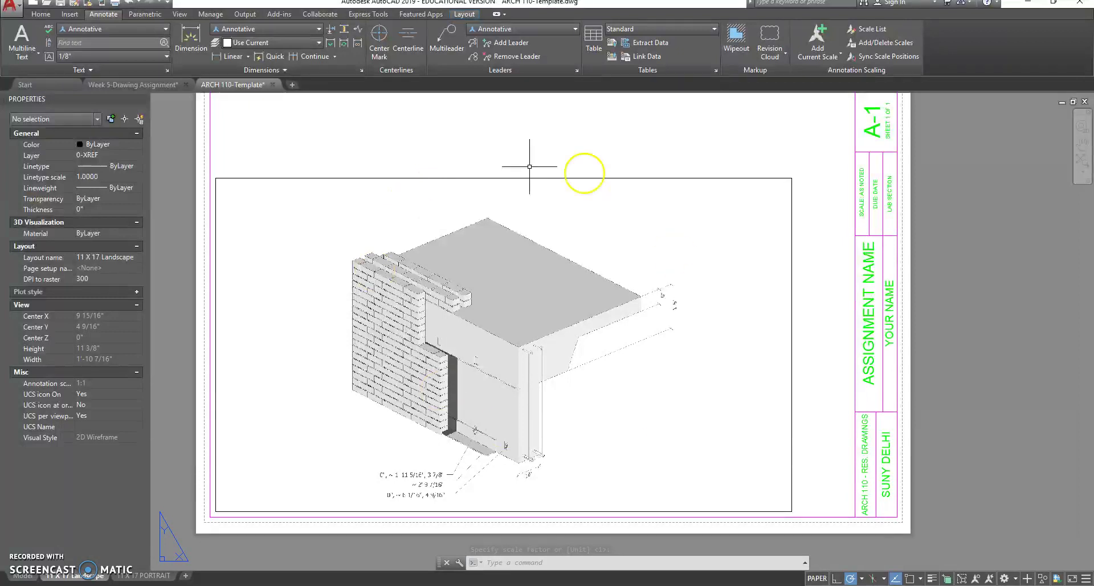
Stretch the wall image larger by dragging its top-right and top-left corner grips
scroll(601, 365, "down", 2)
left_click(722, 248)
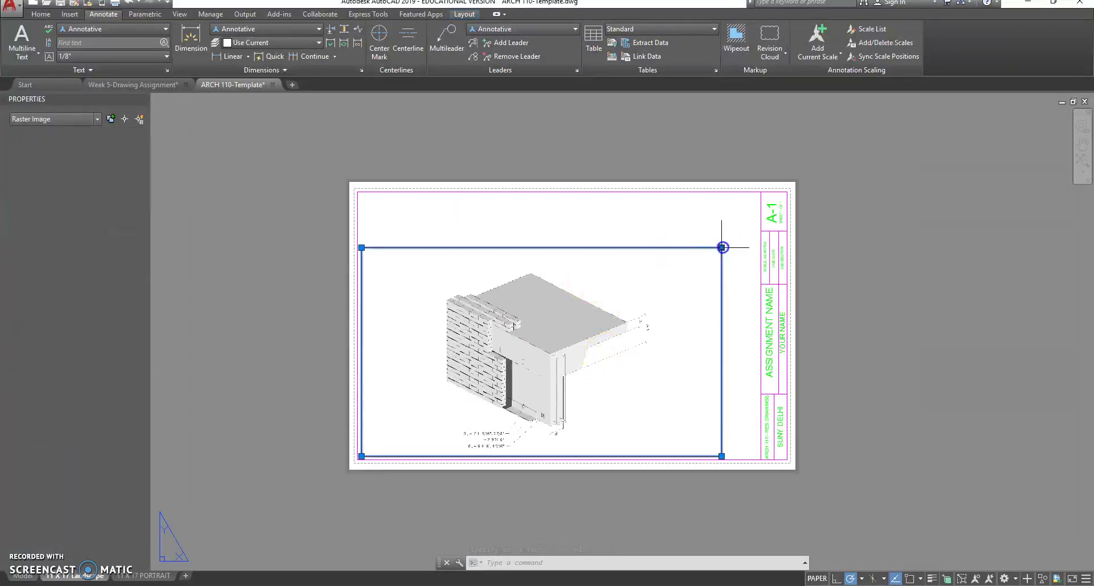
left_click(722, 248)
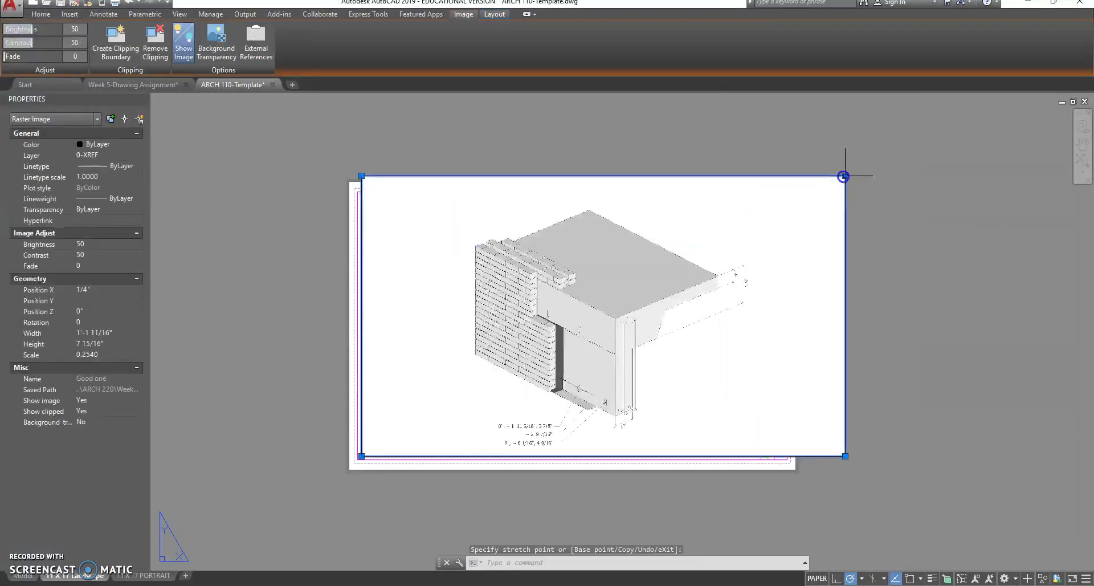
left_click(843, 176)
left_click(360, 176)
left_click(314, 149)
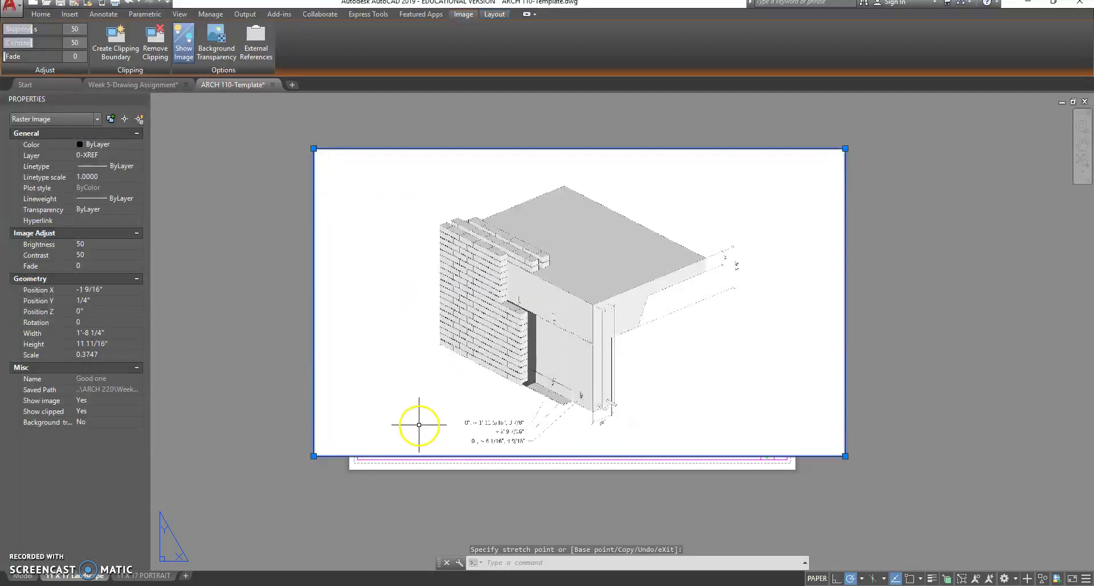
scroll(419, 425, "up", 2)
scroll(383, 454, "down", 2)
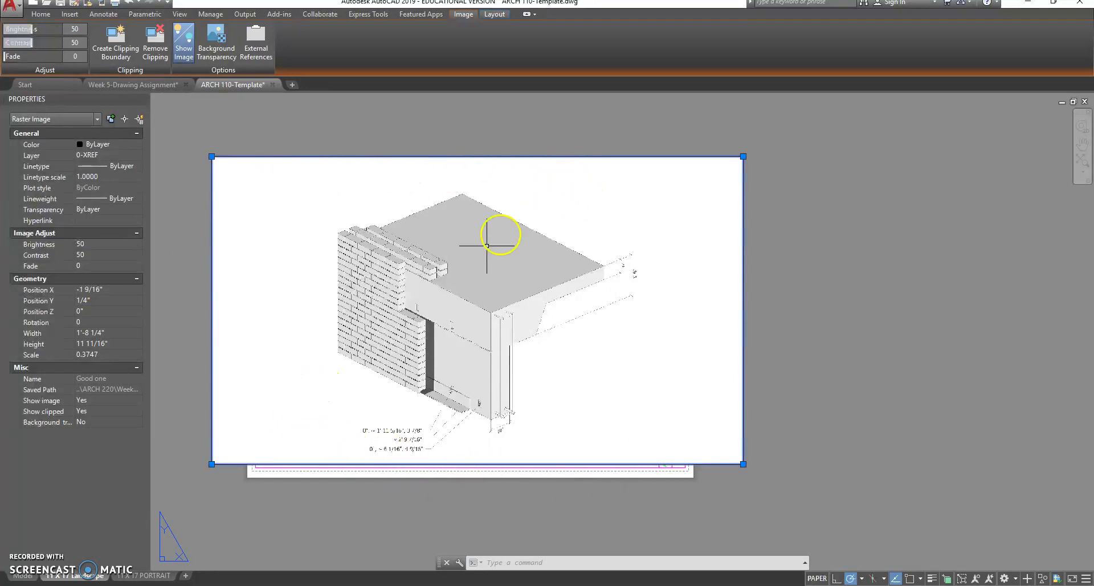
scroll(482, 249, "down", 3)
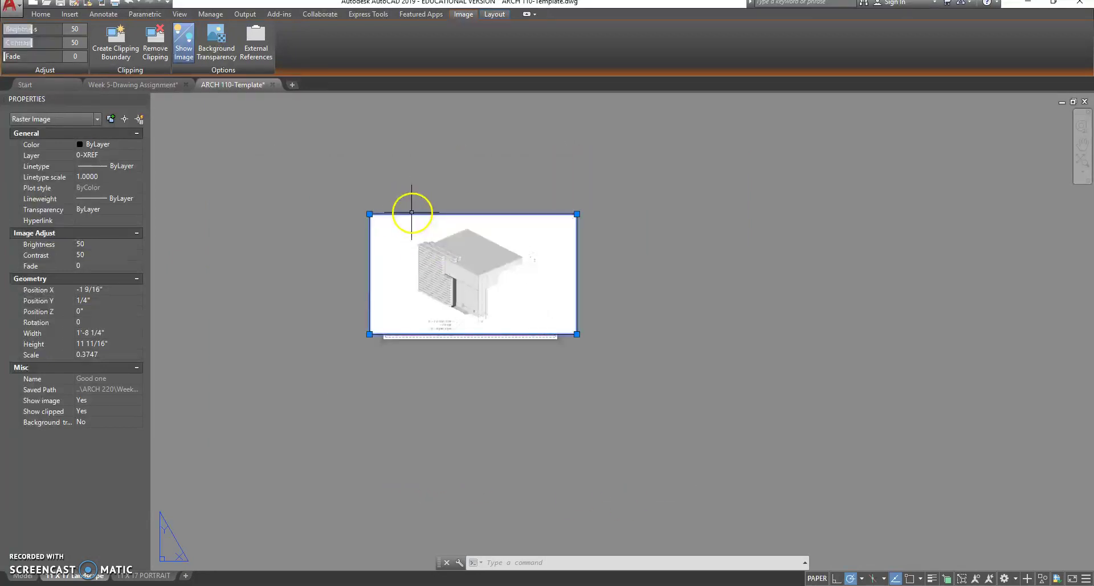
Start and cancel a MOVE, then nudge the top-right grip to about 0.36 scale
type("m")
key("Return")
left_click(403, 239)
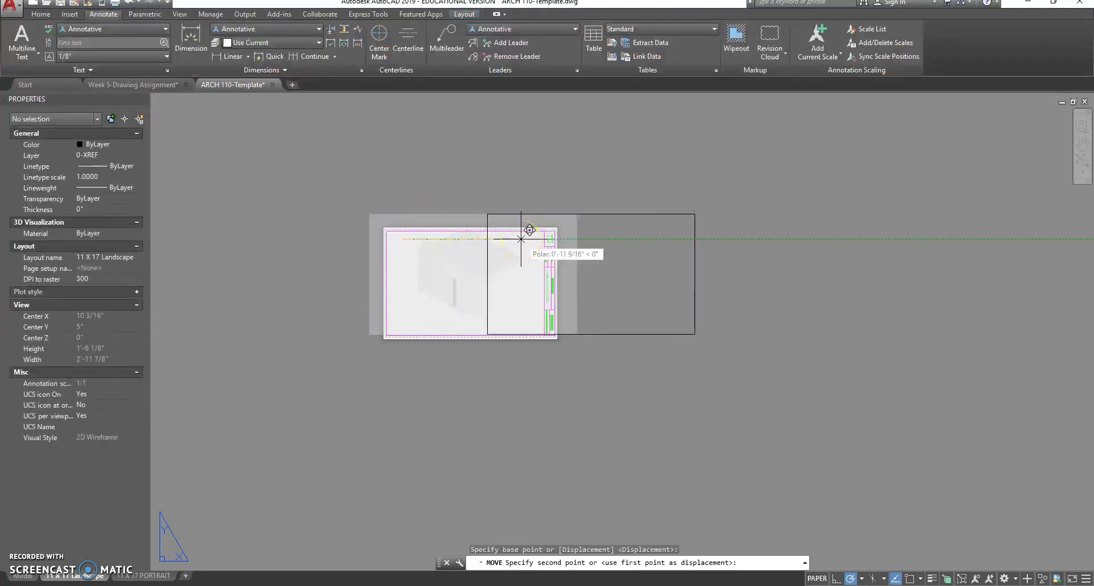
key("Escape")
scroll(464, 244, "up", 7)
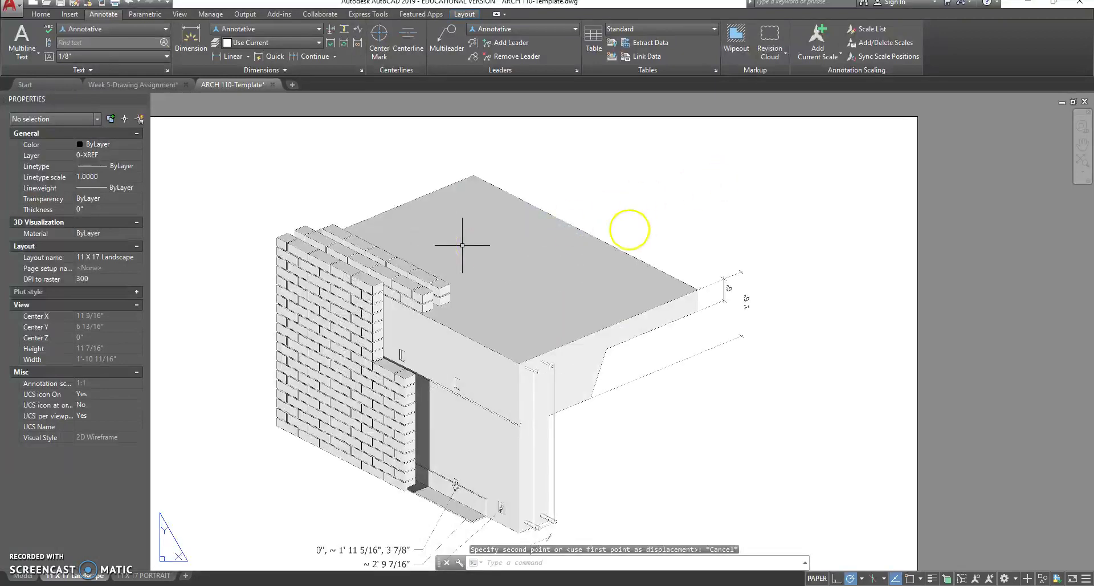
scroll(713, 192, "down", 5)
left_click(739, 186)
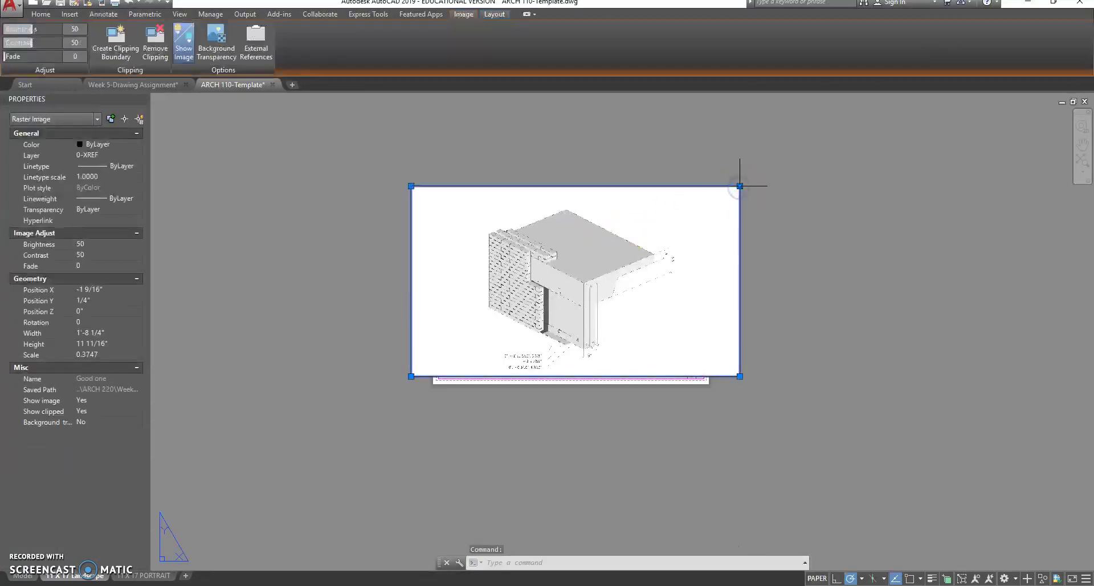
left_click(739, 186)
left_click(728, 192)
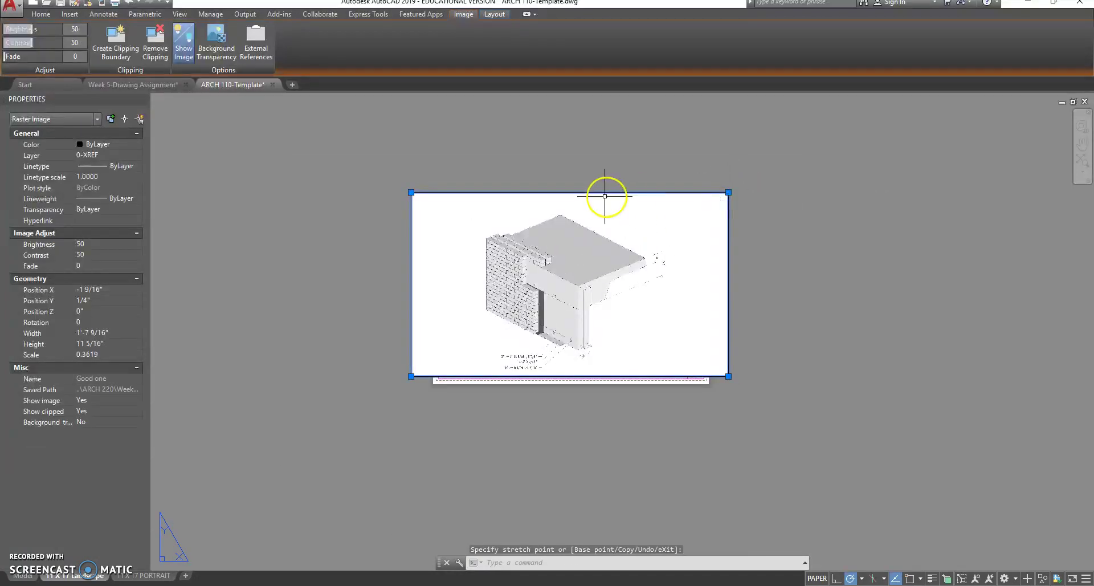
scroll(602, 196, "up", 2)
key("Escape")
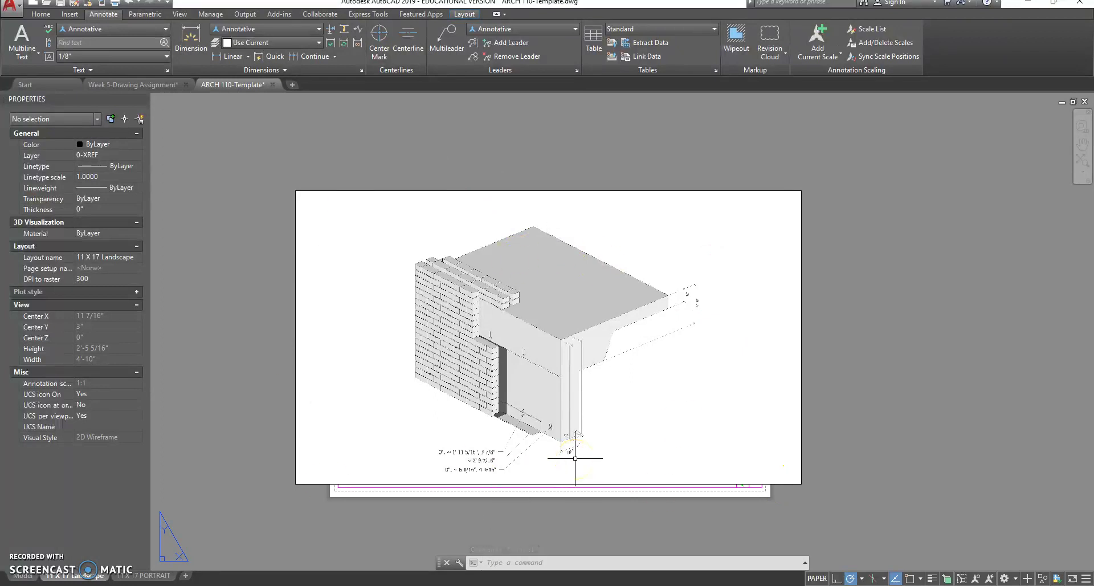
Clip the wall image with a two-corner rectangular boundary around the wall drawing
left_click(444, 192)
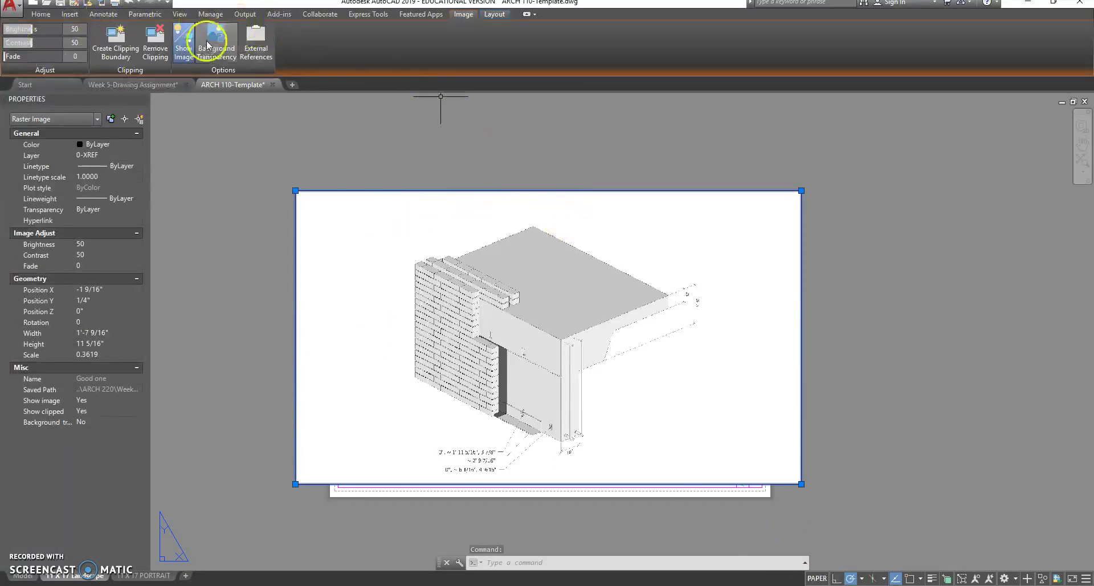
left_click(100, 45)
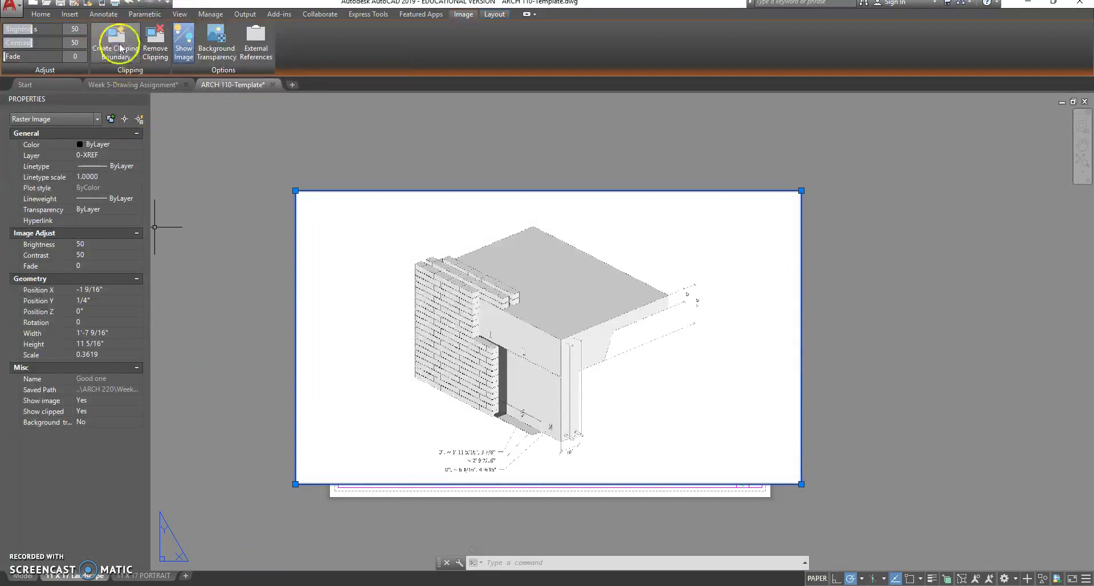
left_click(120, 49)
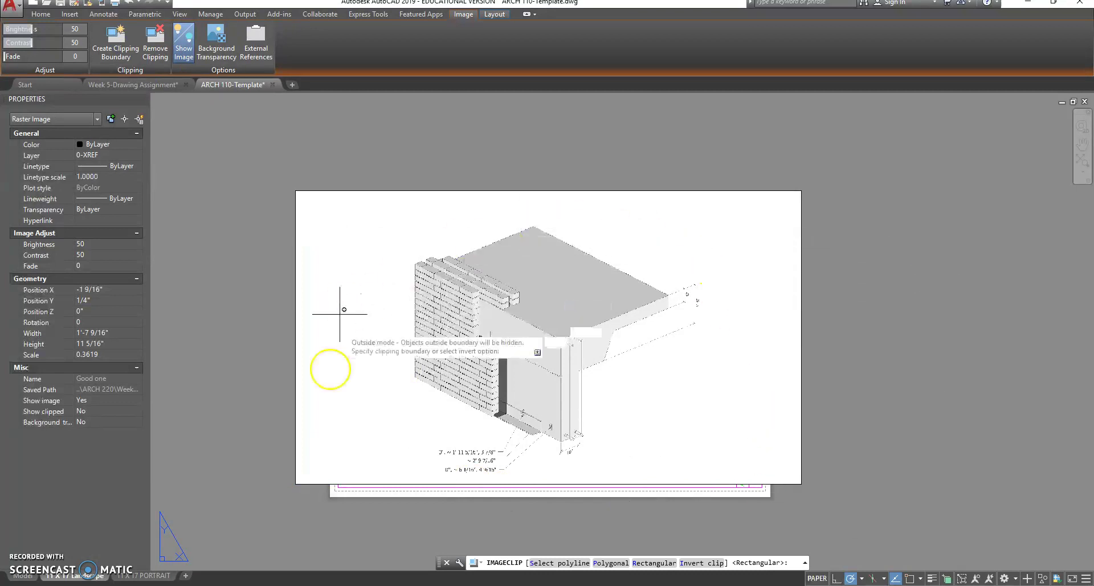
left_click(399, 472)
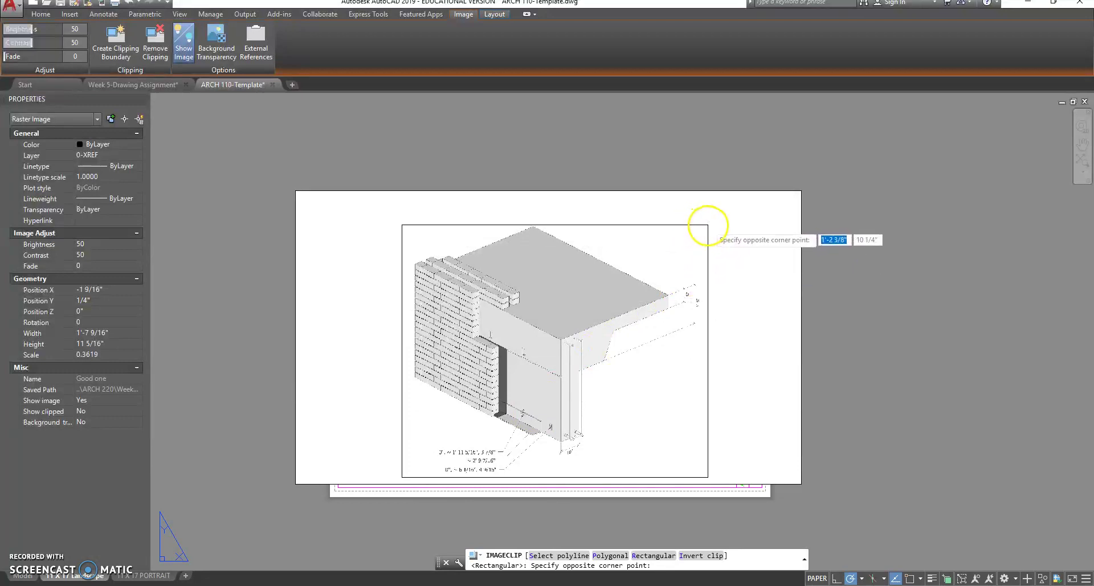
left_click(704, 225)
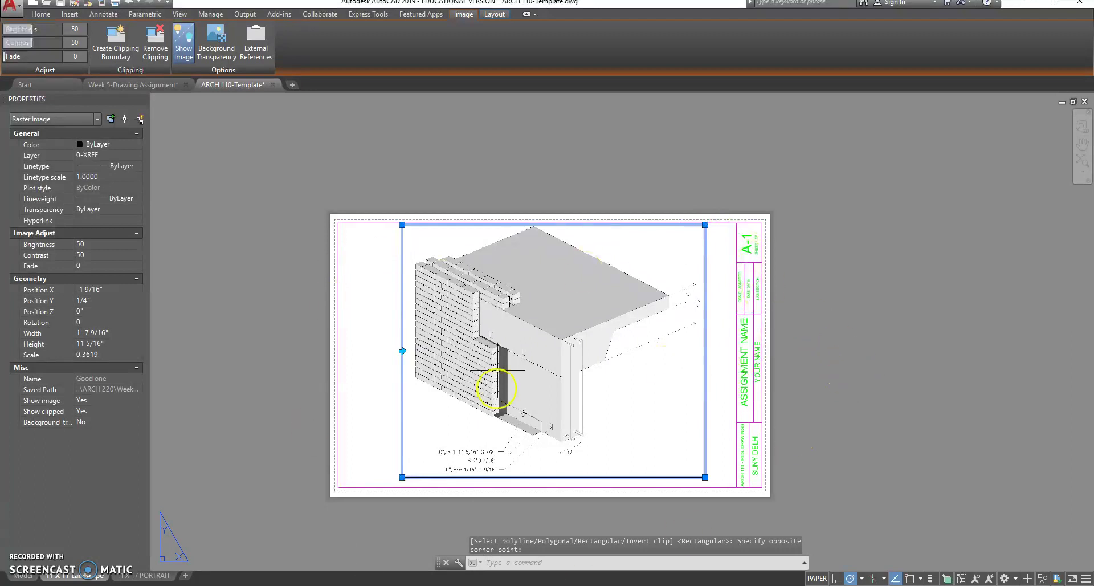
right_click(579, 487)
left_click(595, 508)
scroll(573, 464, "up", 3)
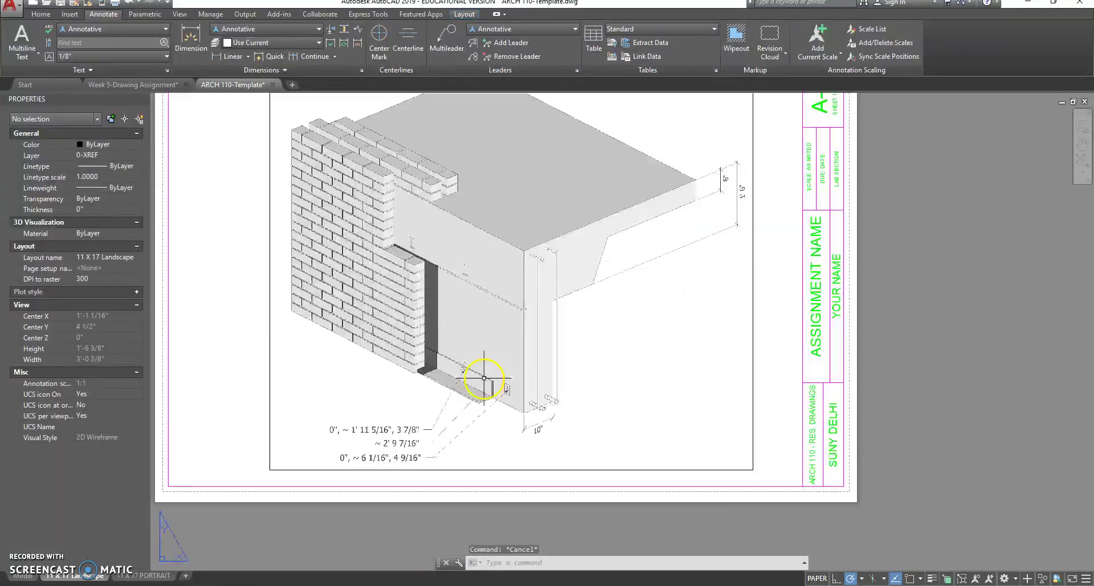
scroll(492, 366, "down", 3)
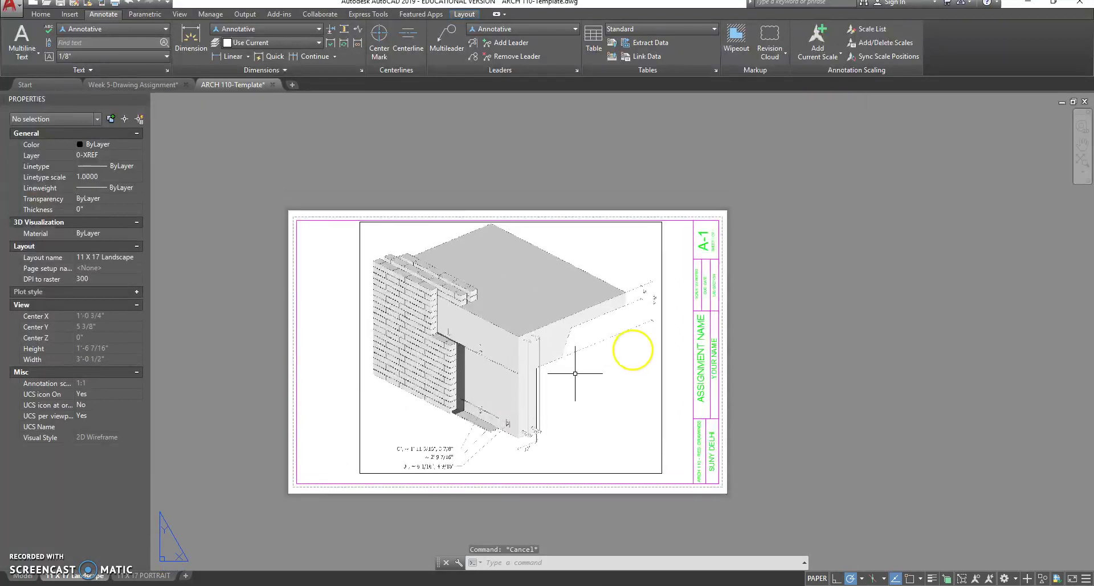
left_click(662, 340)
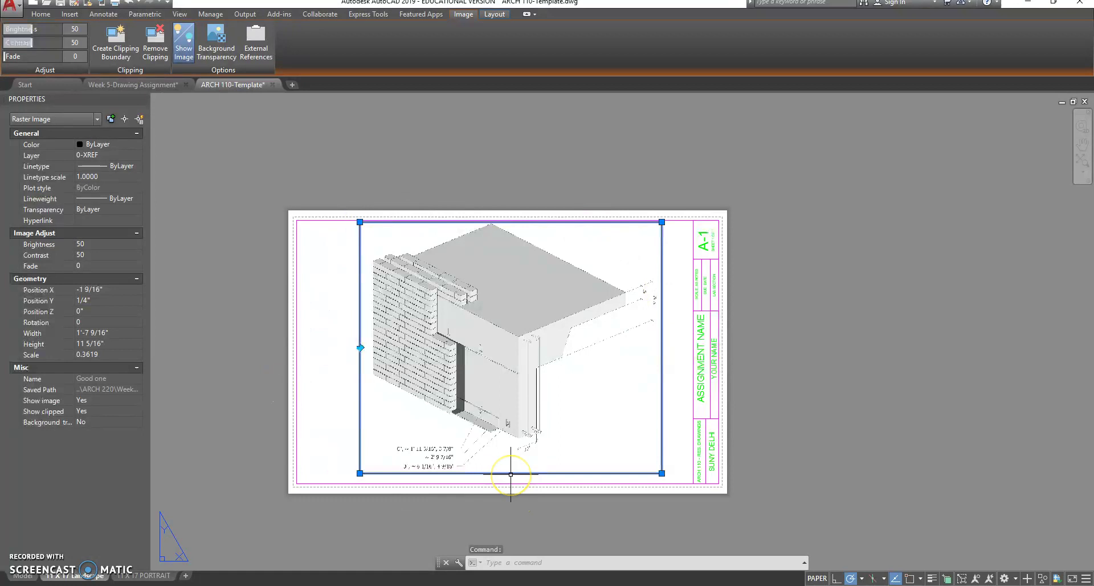
key("Escape")
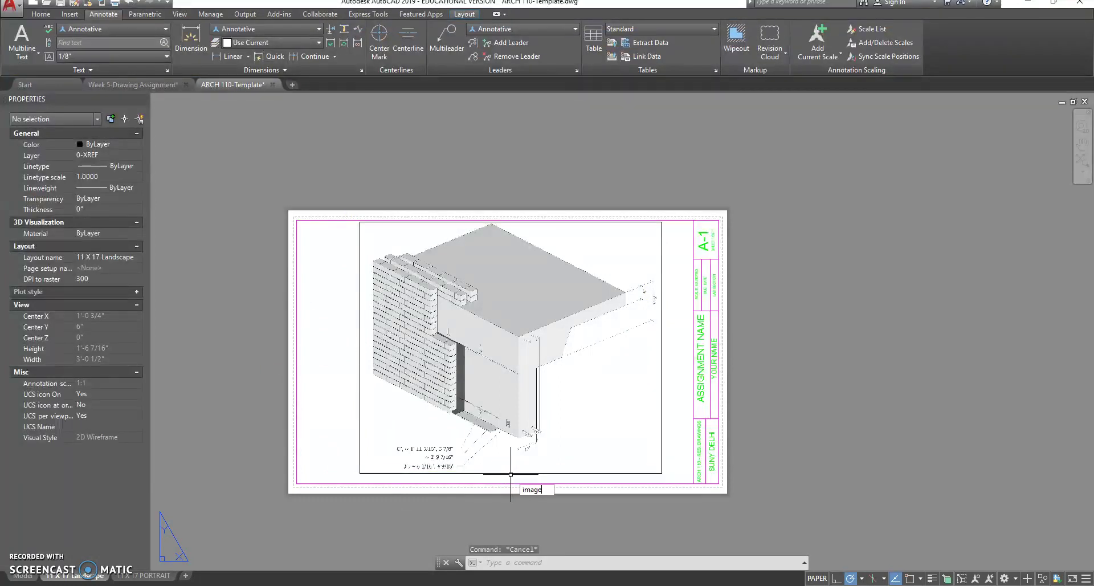
key("Return")
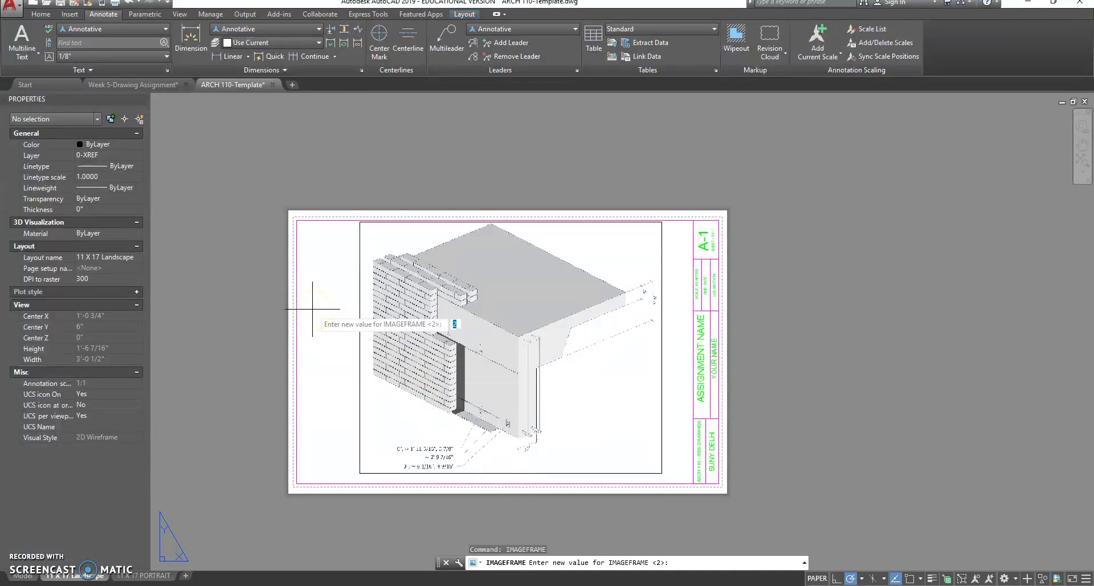
type("0")
key("Return")
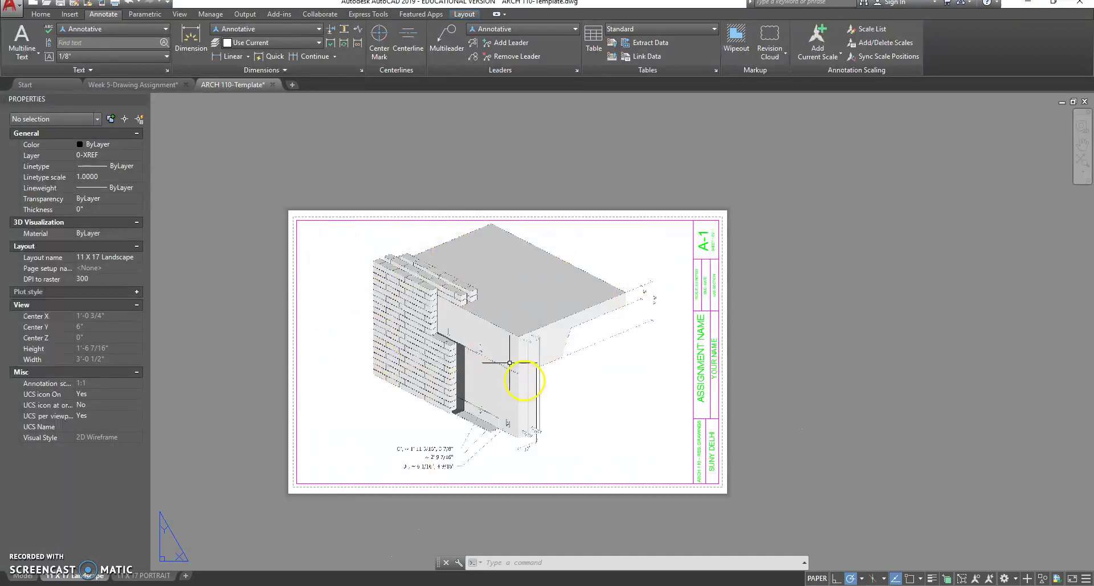
middle_click_drag(393, 302, 453, 367)
left_click(674, 280)
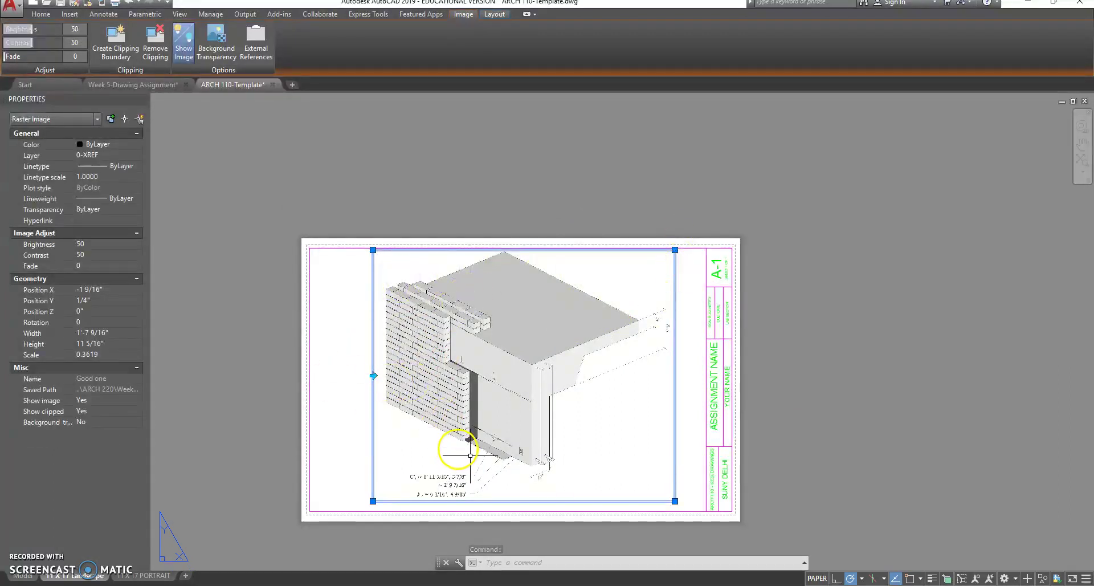
key("Escape")
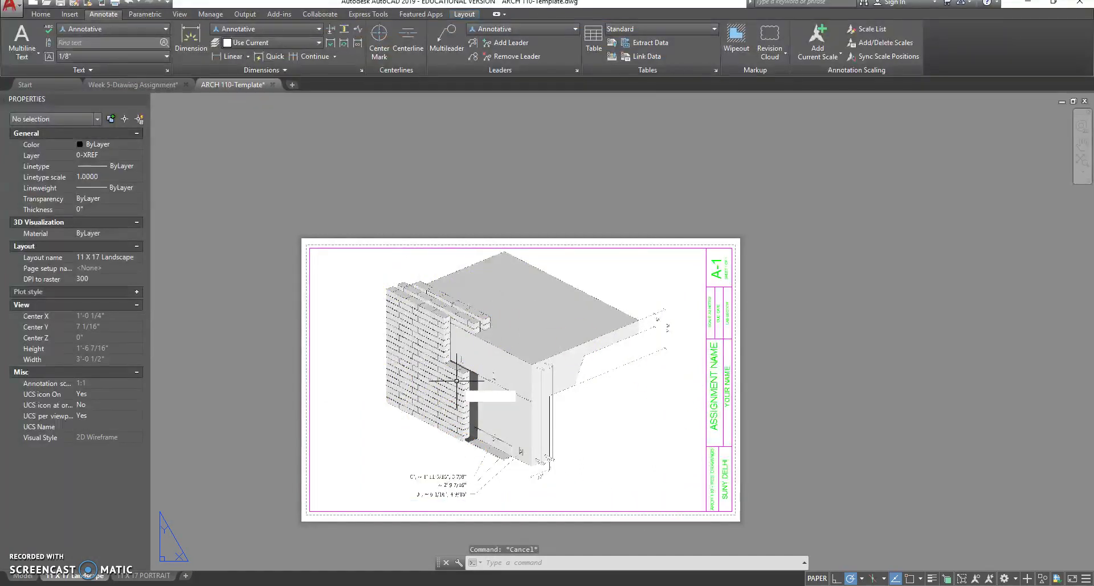
type("imageframe")
key("Return")
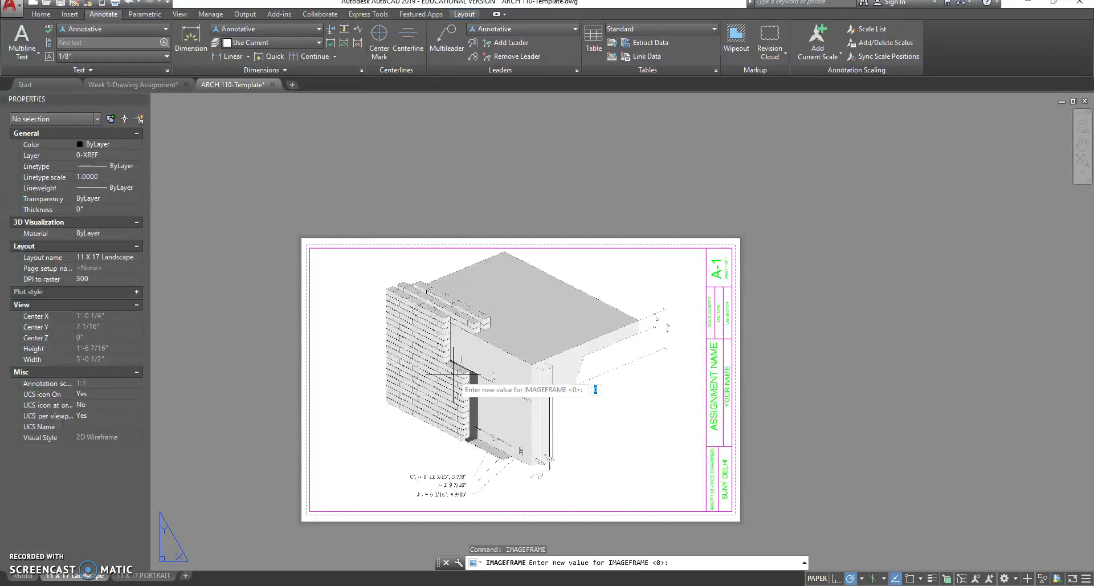
type("2")
key("Return")
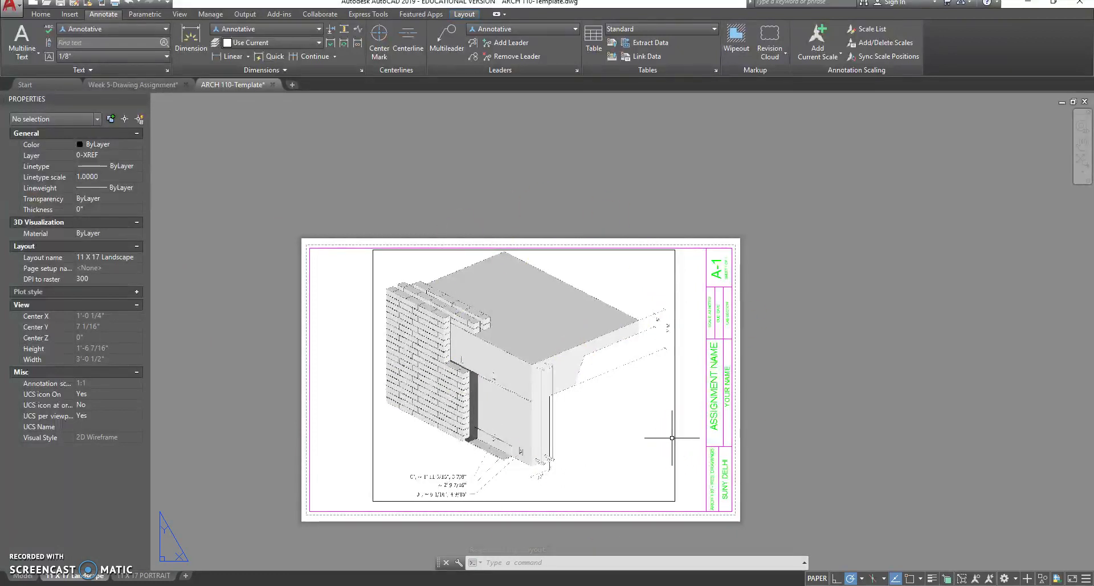
left_click(668, 466)
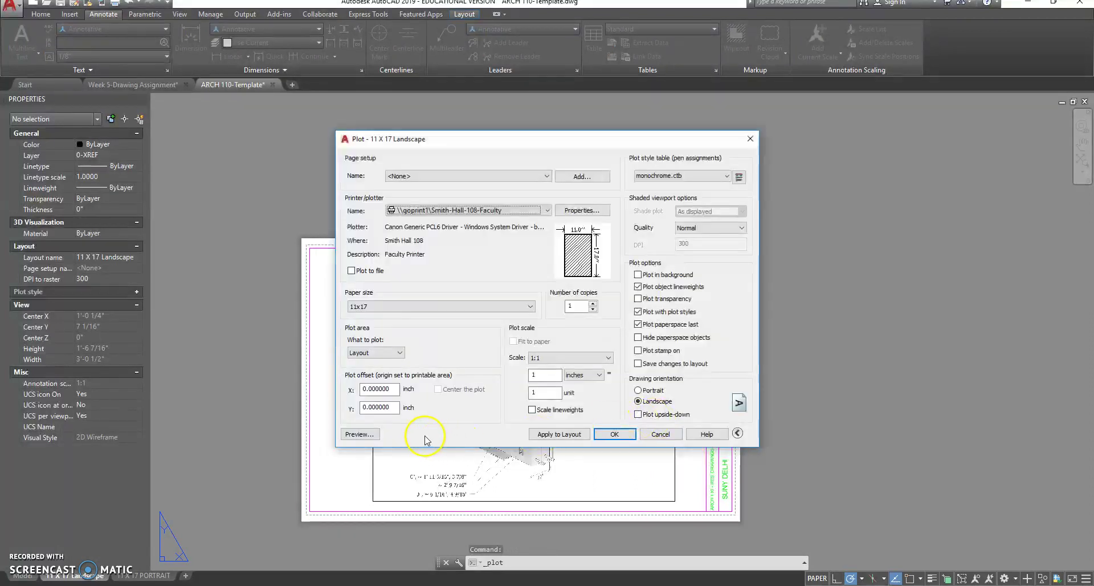
left_click(358, 434)
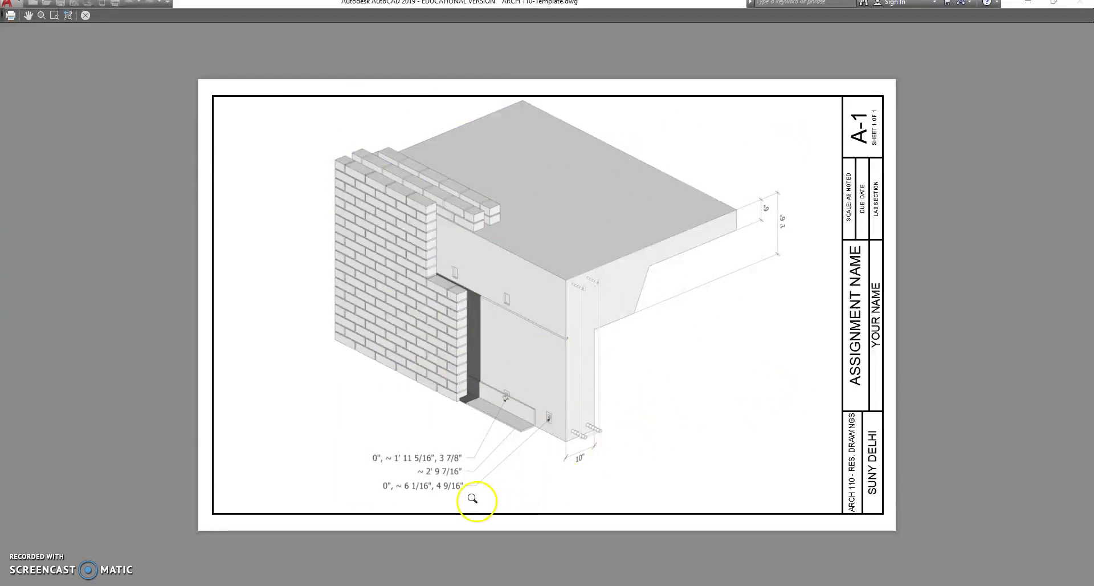
scroll(467, 499, "up", 6)
scroll(465, 489, "down", 4)
scroll(469, 276, "up", 6)
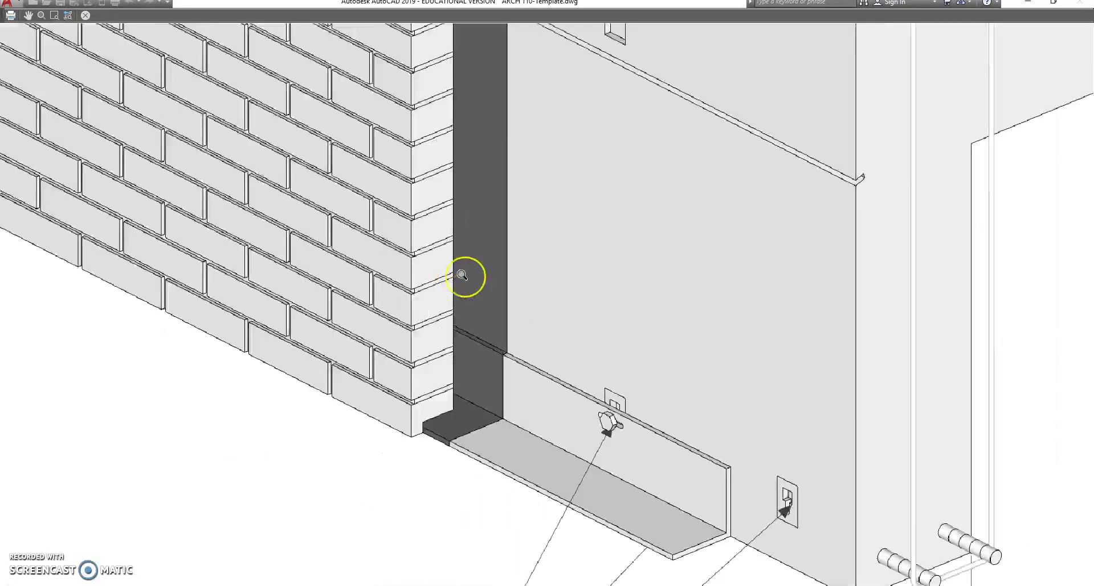
scroll(462, 275, "down", 7)
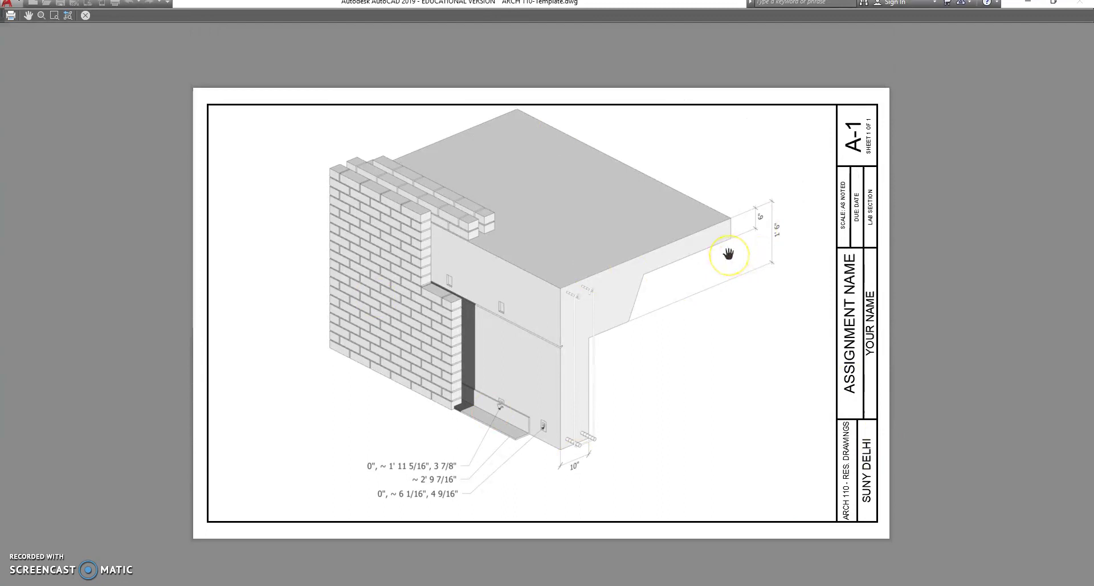
key("Escape")
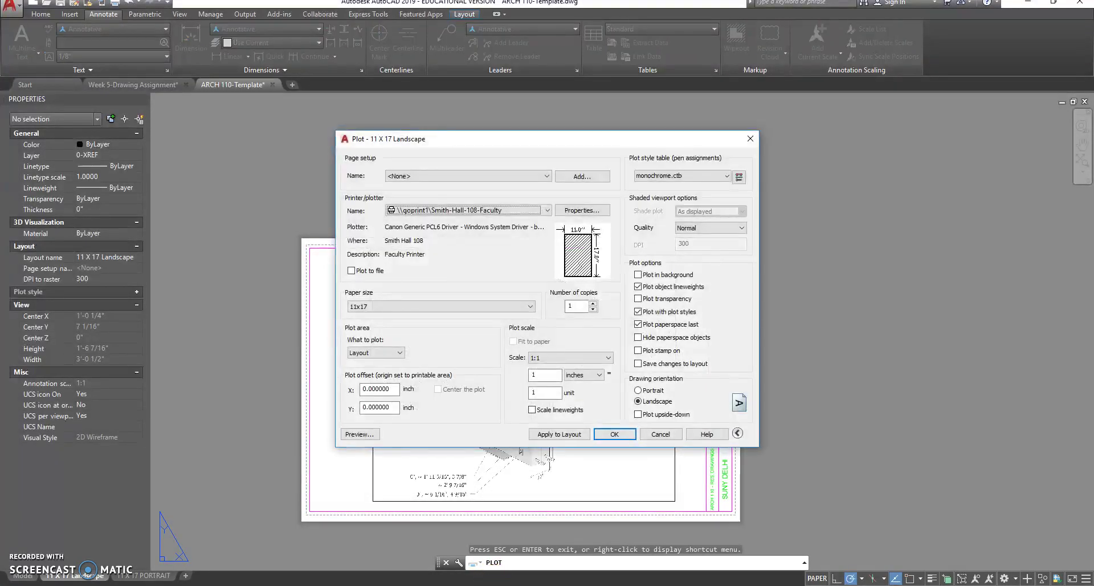
left_click(614, 433)
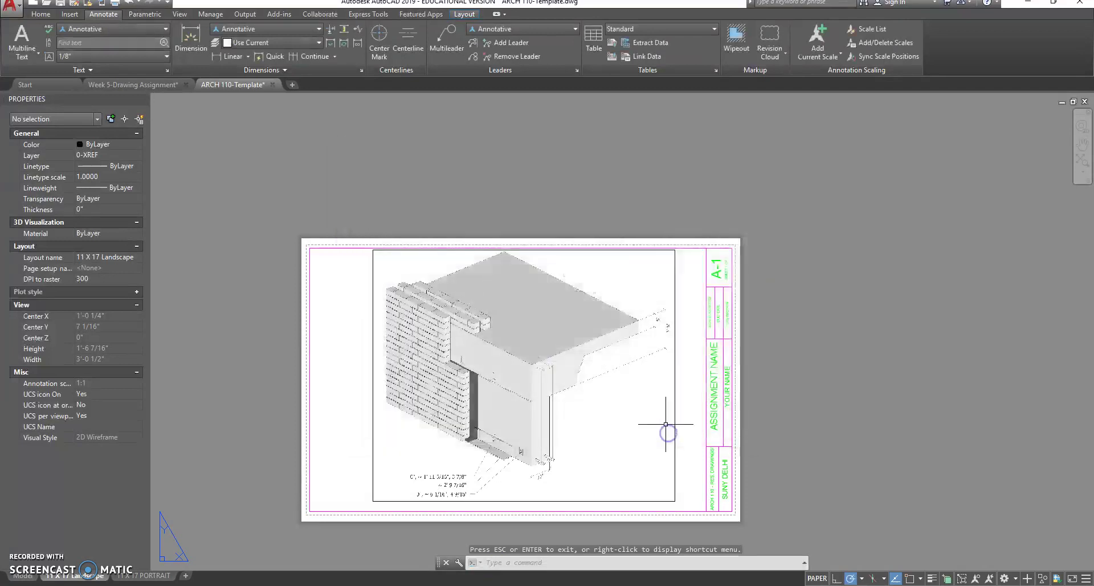
right_click(81, 577)
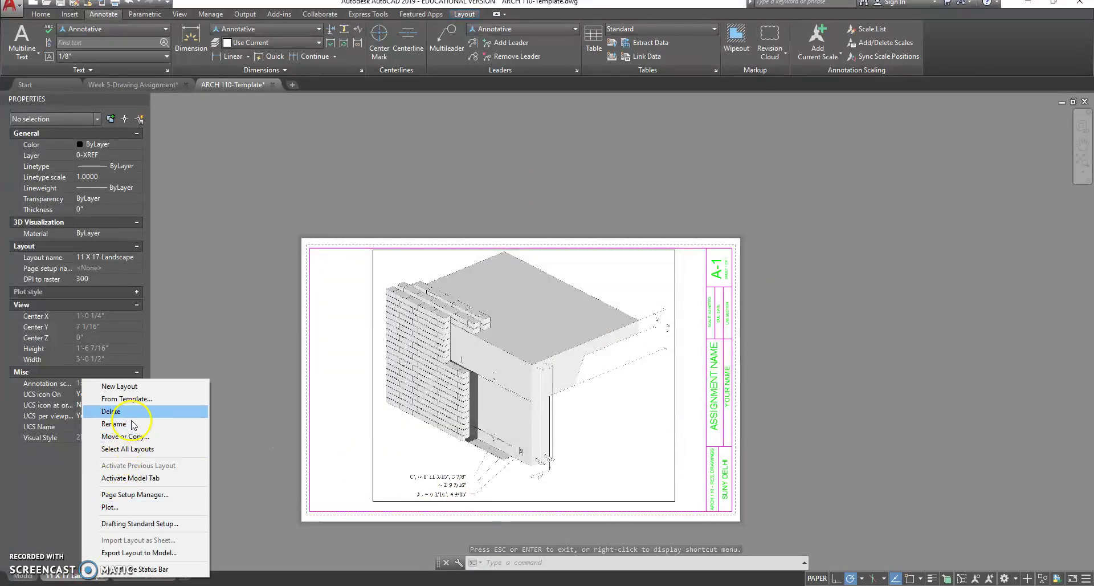
Copy the 11 X 17 Landscape layout to create 11 X 17 Landscape (2)
left_click(229, 414)
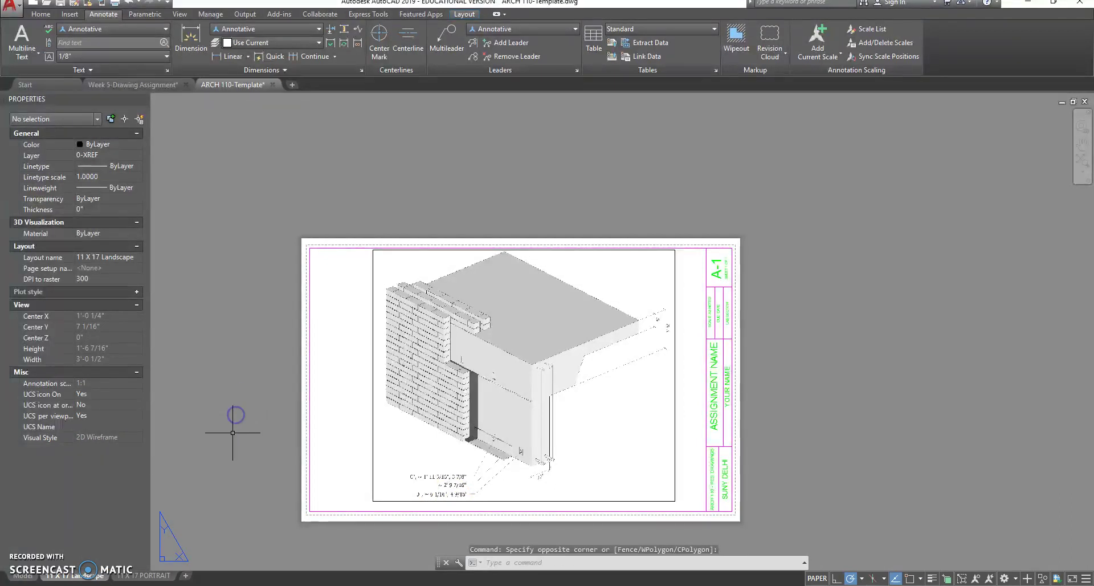
left_click(379, 386)
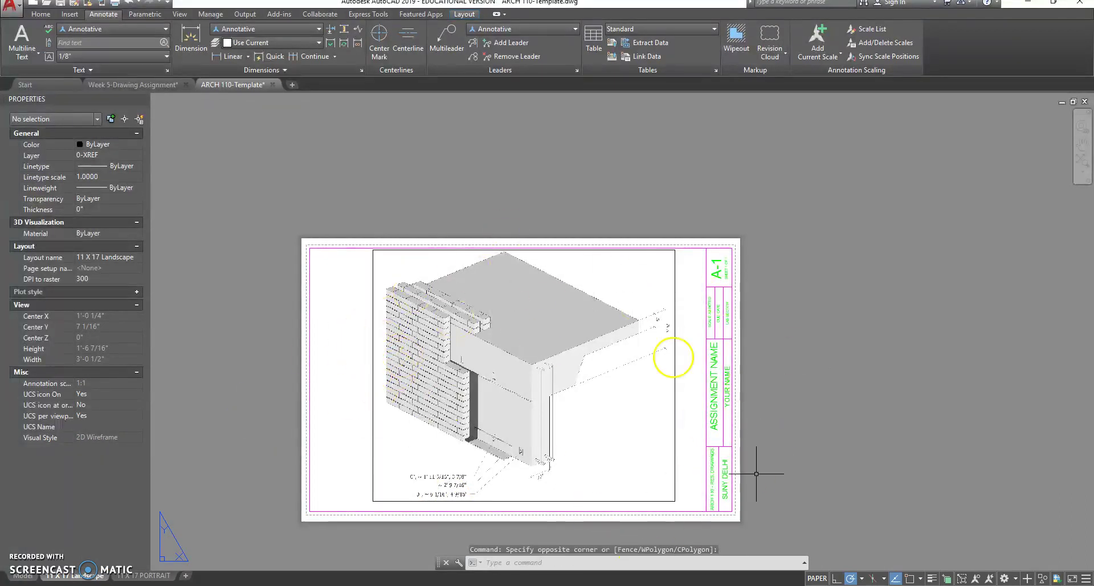
right_click(80, 575)
left_click(138, 434)
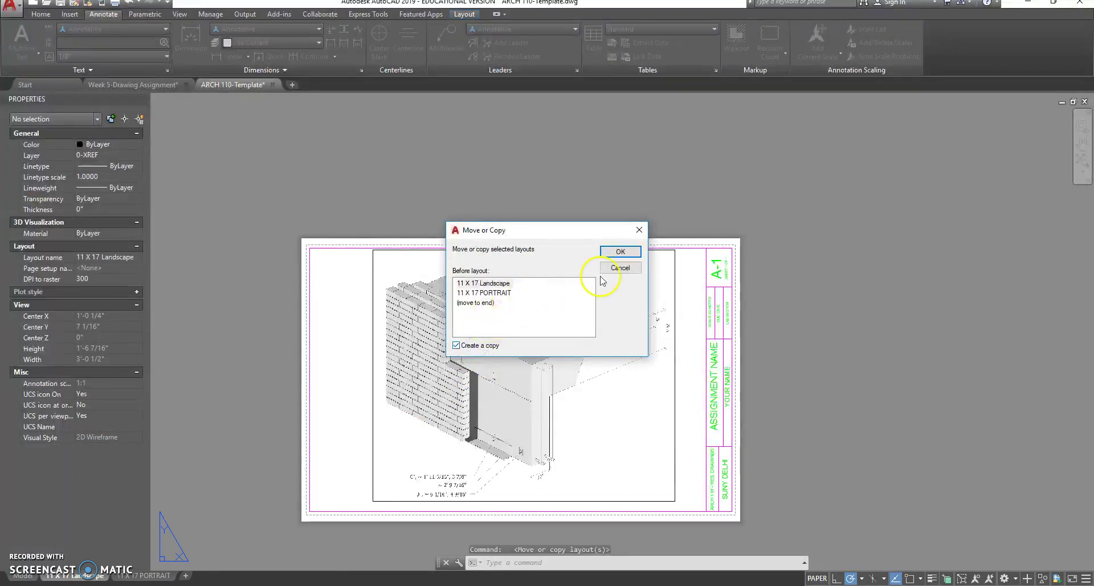
left_click(618, 252)
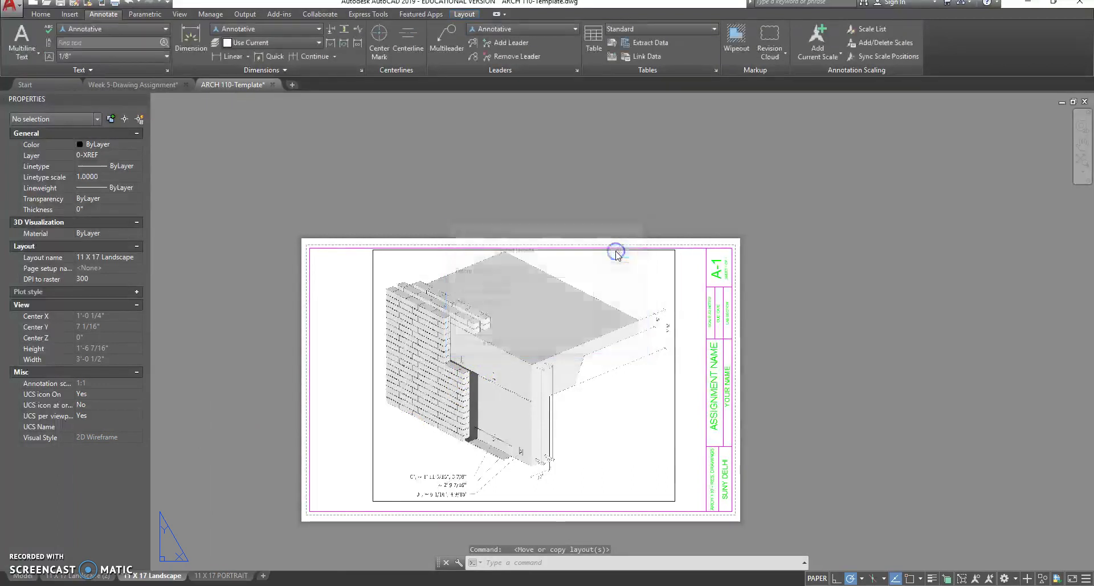
left_click(83, 578)
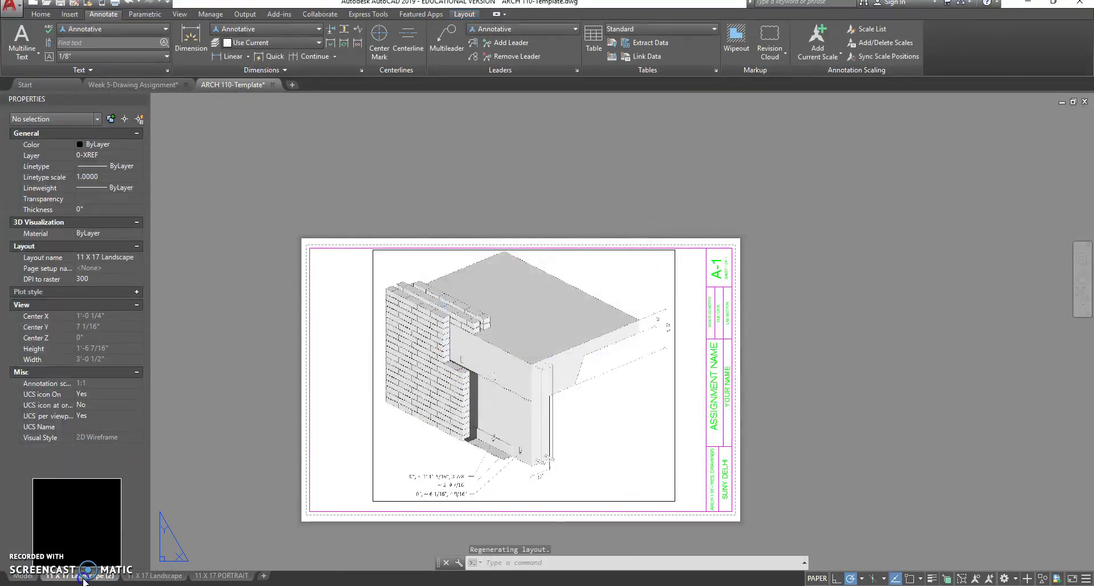
left_click(141, 580)
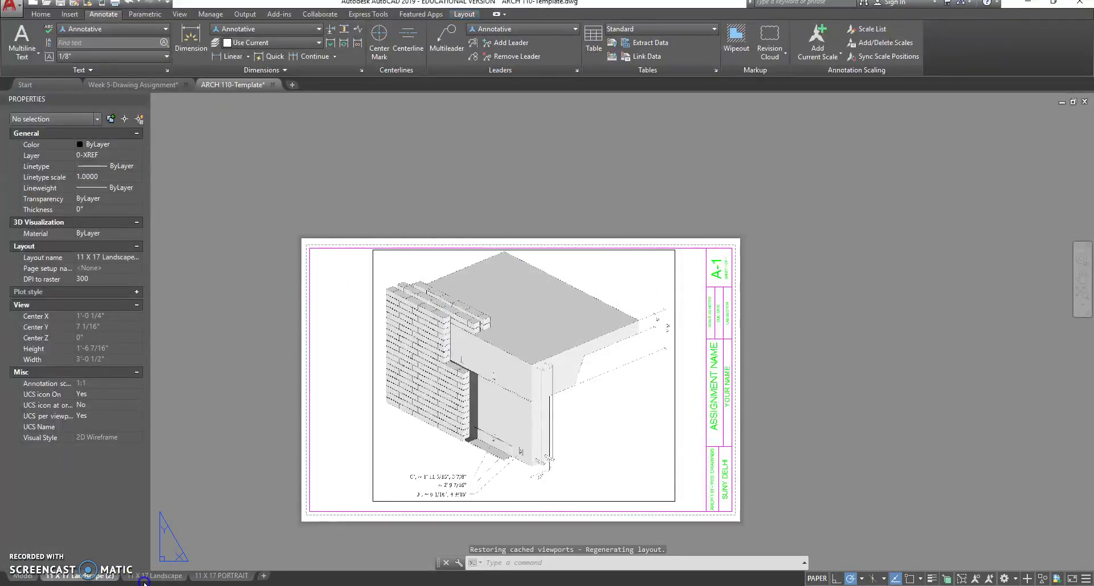
Return to the original 11 X 17 Landscape layout and select the perspective image
left_click(144, 579)
double_click(674, 271)
left_click(674, 272)
Remove the image's clipping and shrink it to 8 1/2 inches wide
left_click(674, 249)
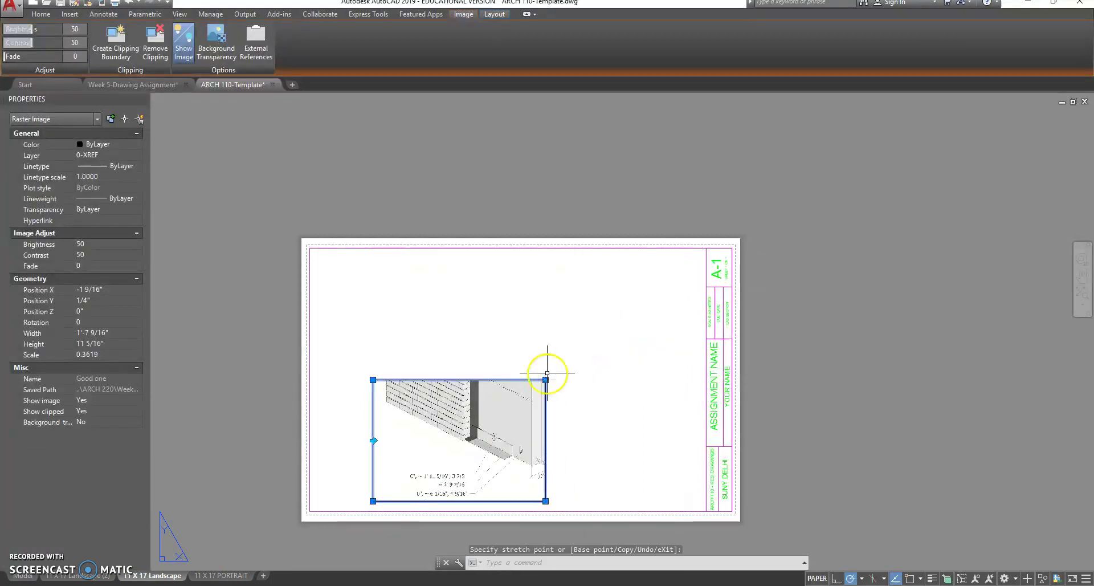
left_click(155, 47)
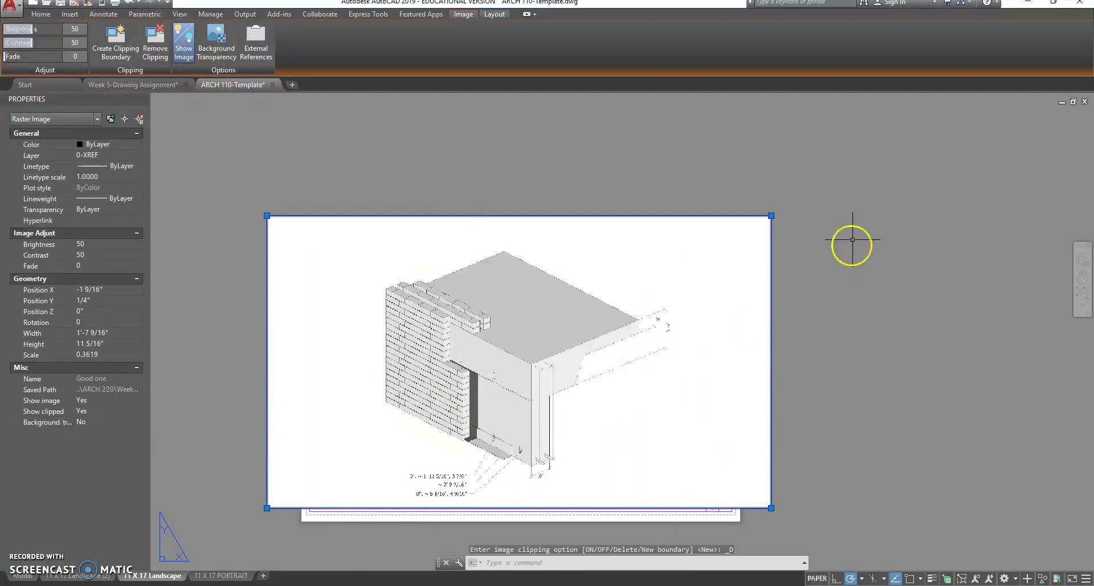
left_click(771, 216)
left_click(506, 400)
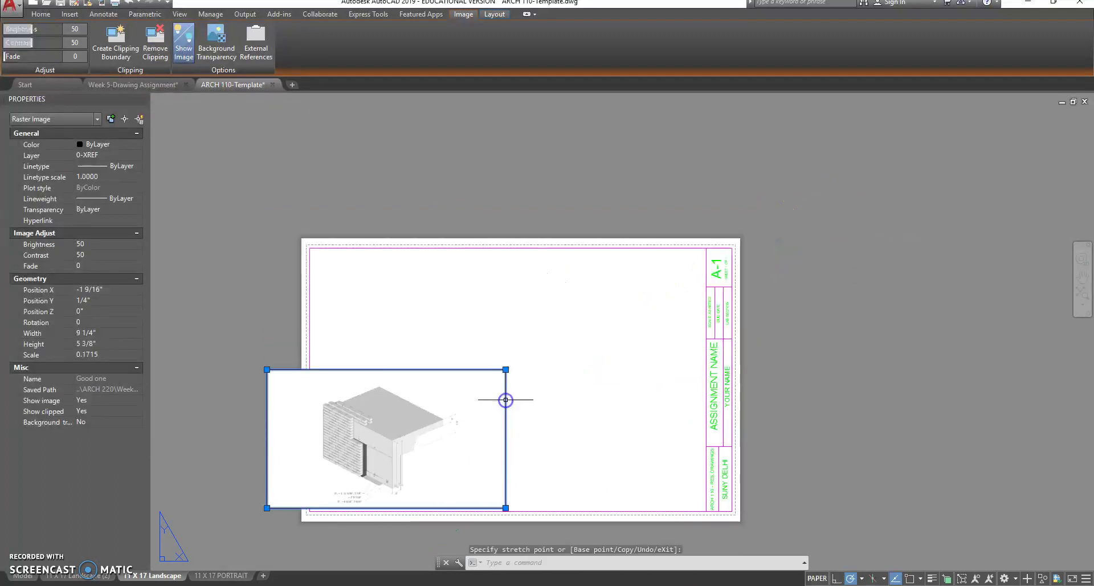
left_click(505, 369)
left_click(487, 380)
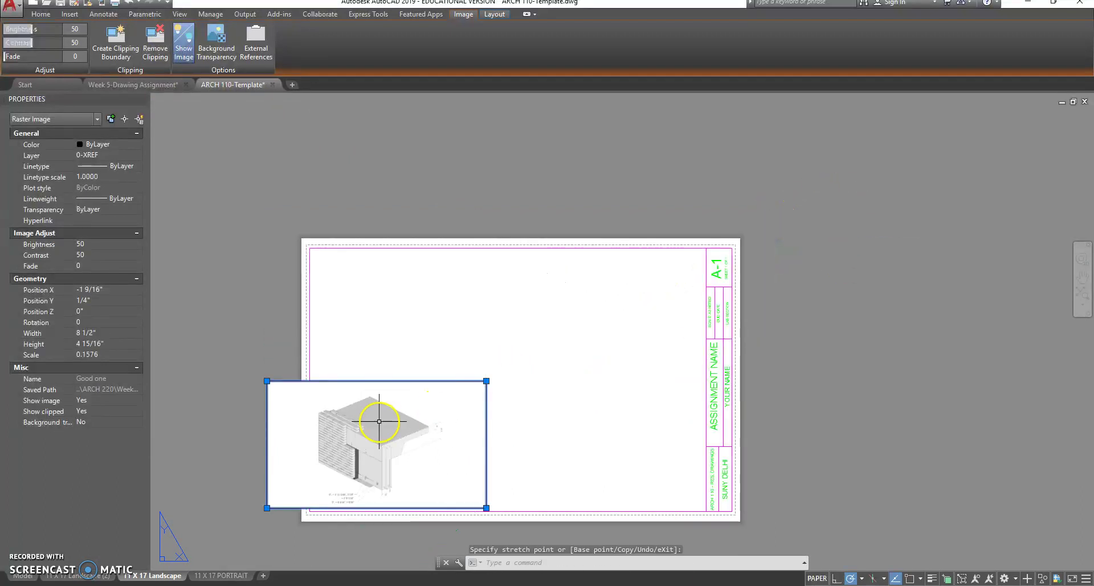
Move the perspective image into the sheet's lower-left area
type("m")
key("Return")
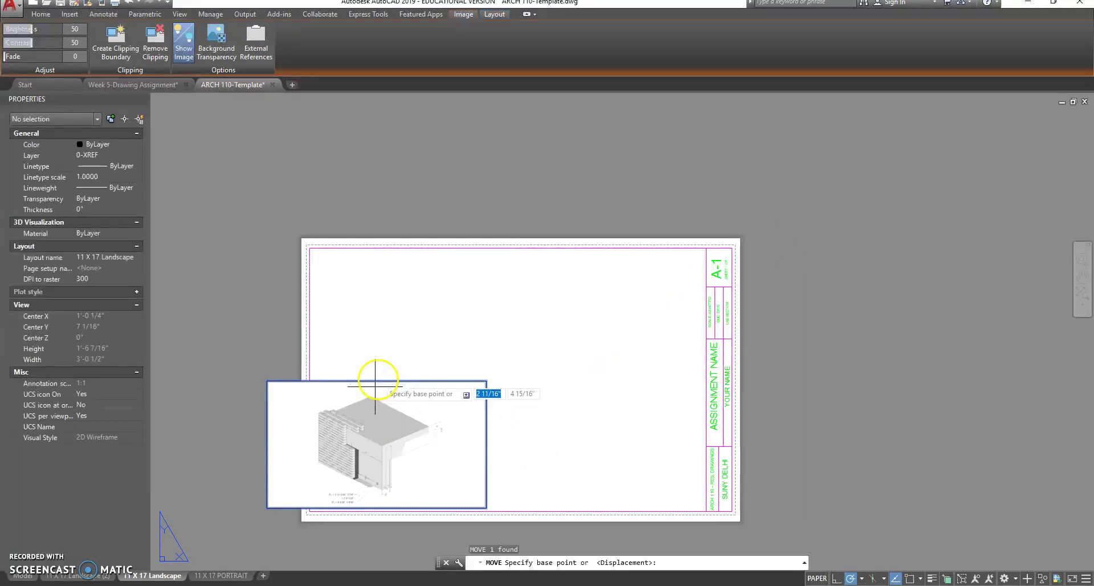
left_click(376, 381)
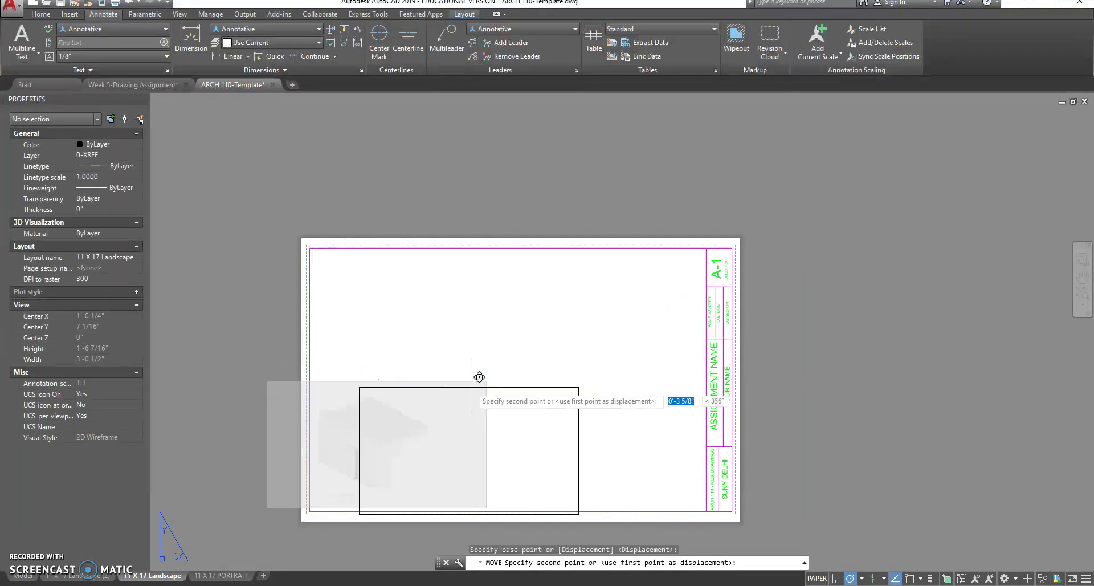
left_click(440, 381)
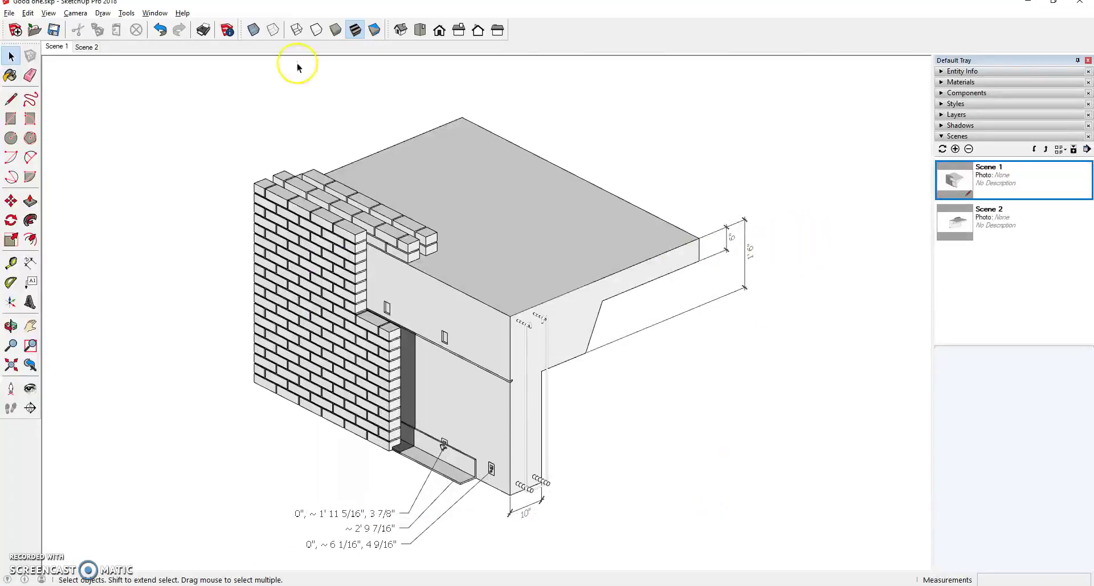
Export the Scene 2 view as a PNG named 2, then return to AutoCAD
left_click(991, 221)
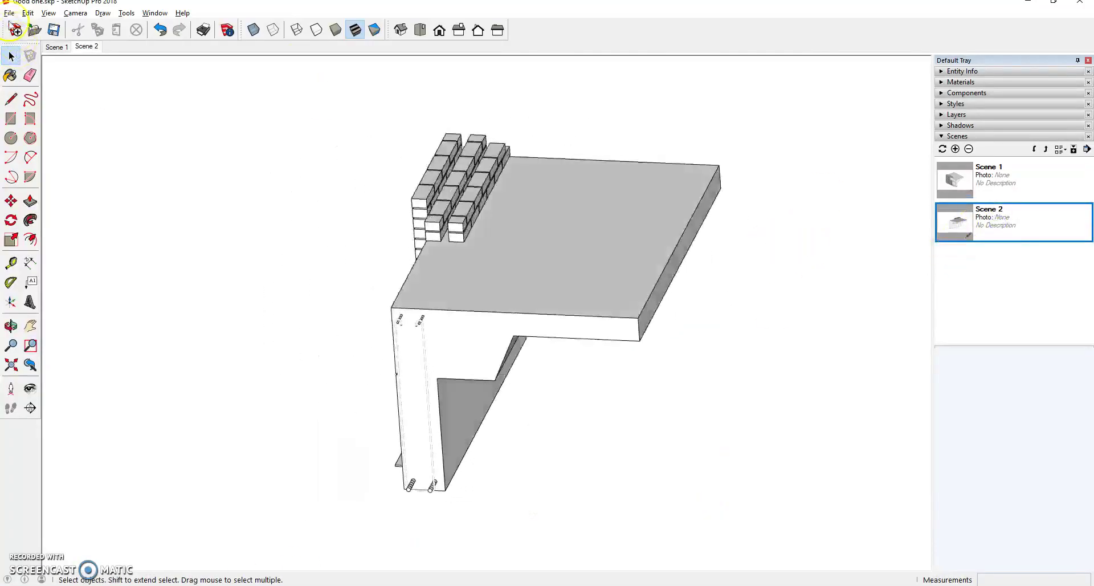
left_click(9, 13)
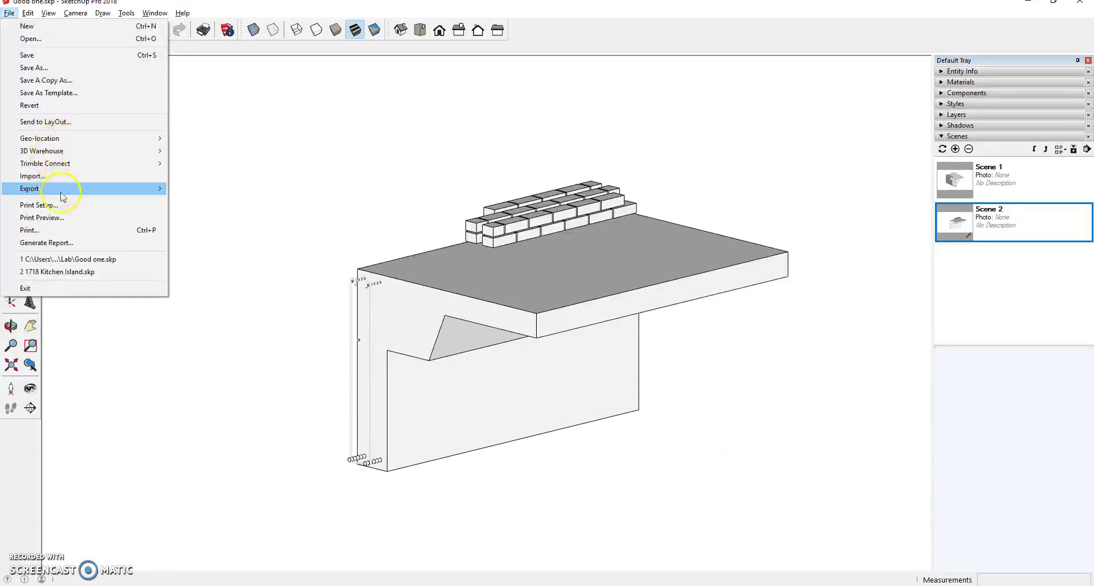
mouse_move(98, 188)
left_click(208, 201)
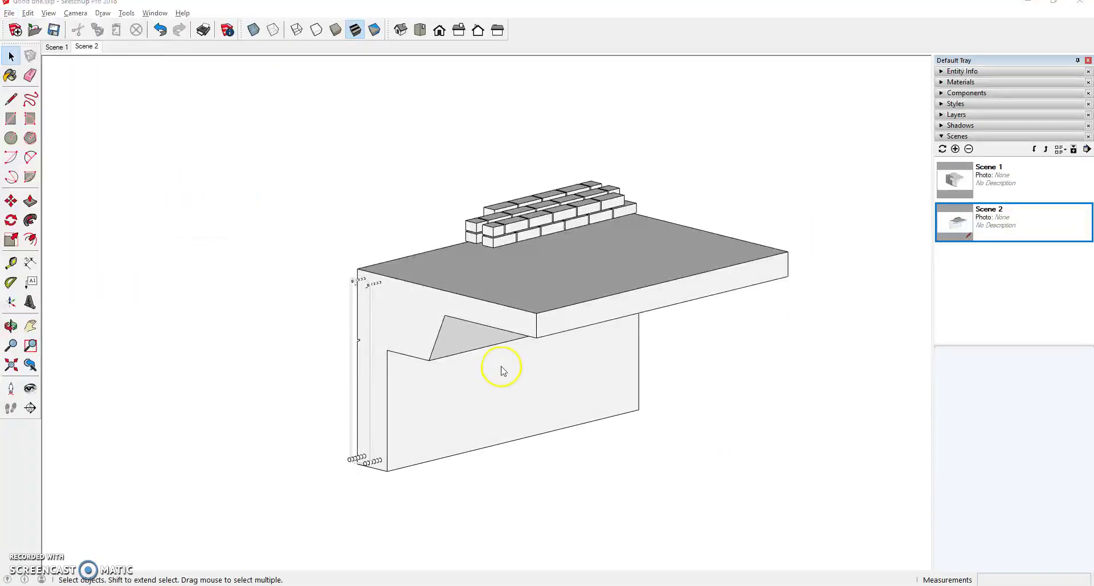
left_click(331, 396)
left_click(149, 384)
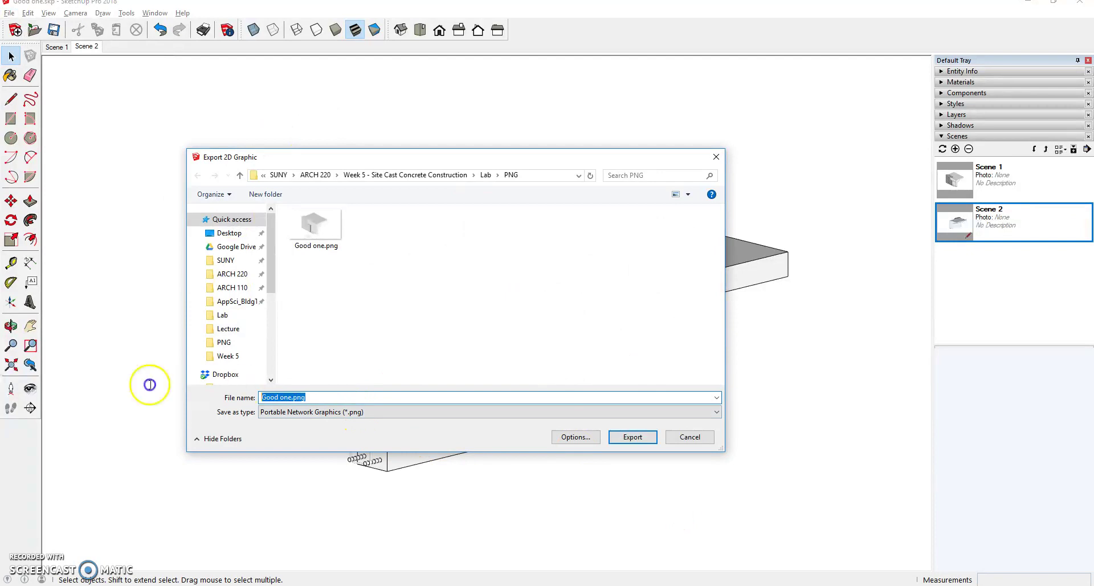
left_click(632, 437)
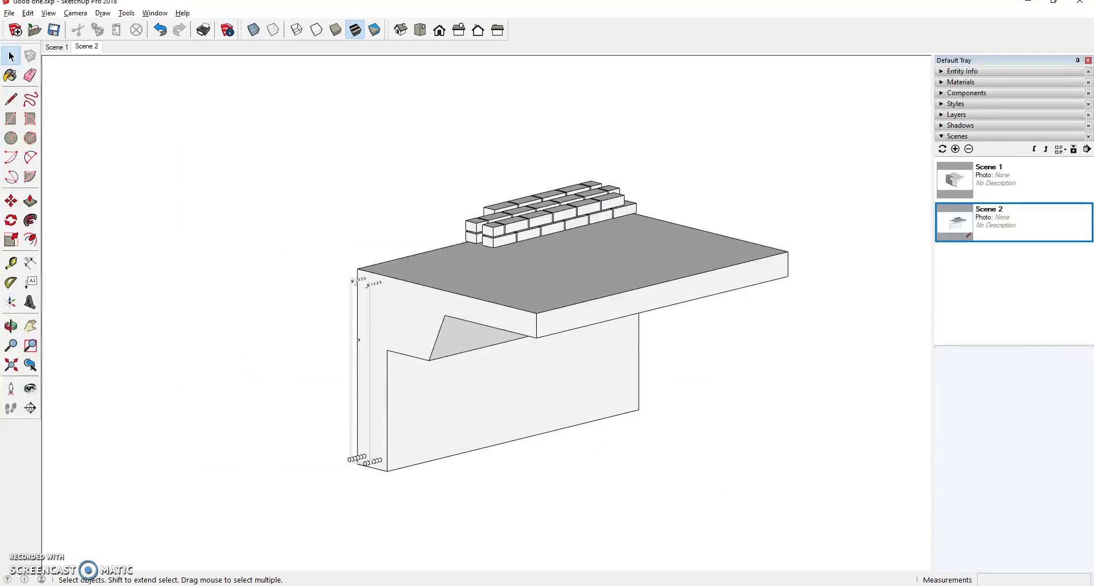
left_click(257, 549)
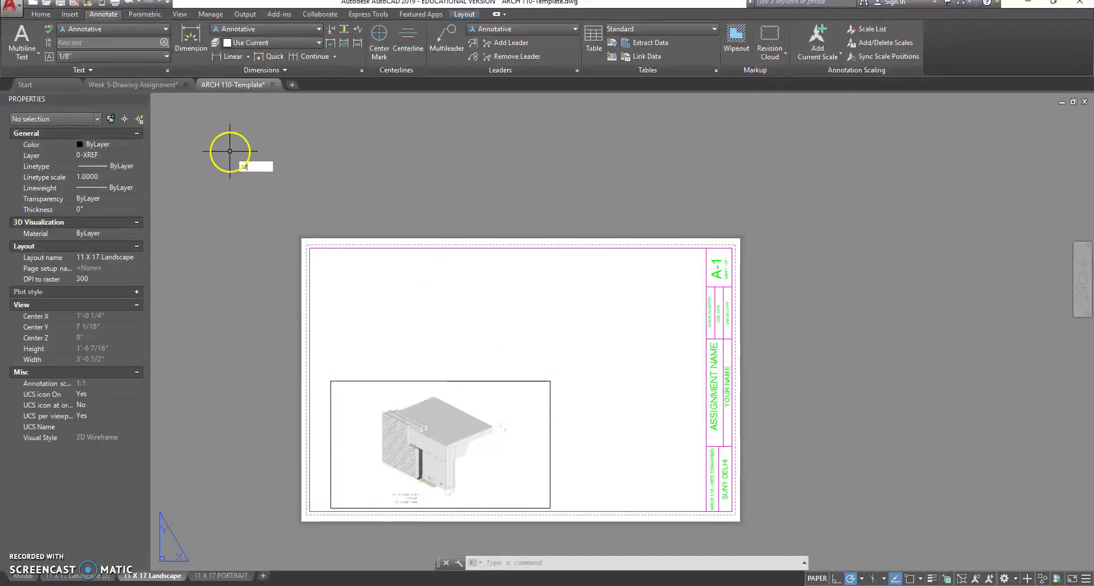
Attach 2.png through XR and insert it above the first wall image
type("xr")
key("Return")
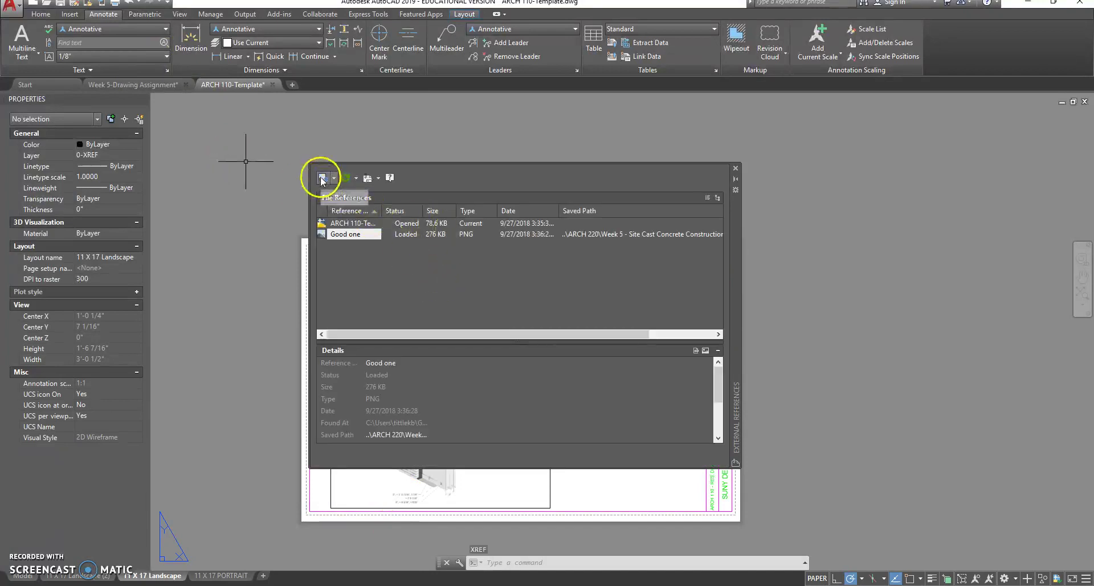
left_click(322, 177)
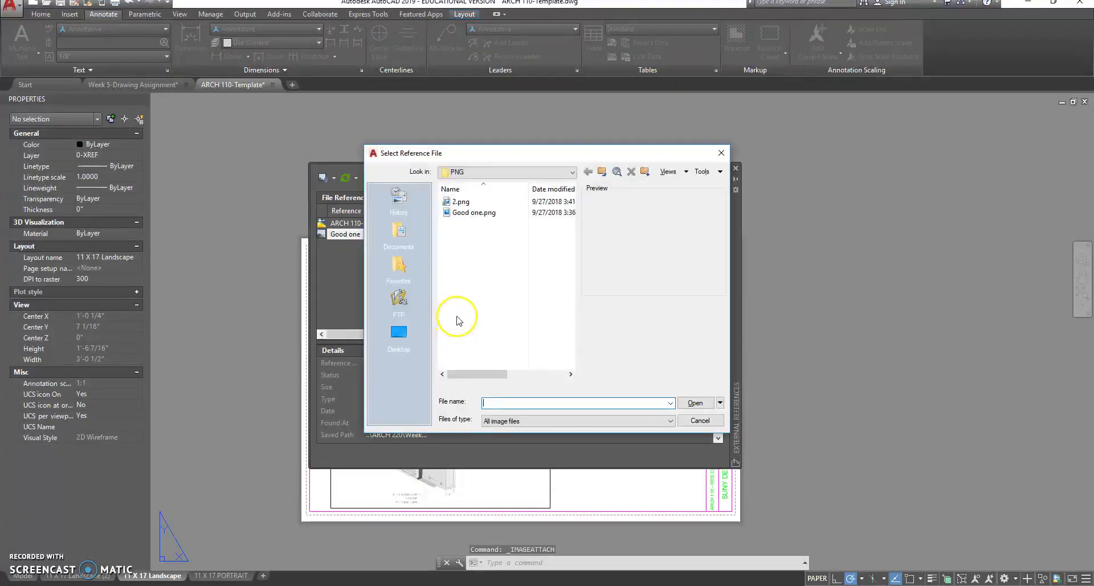
left_click(463, 201)
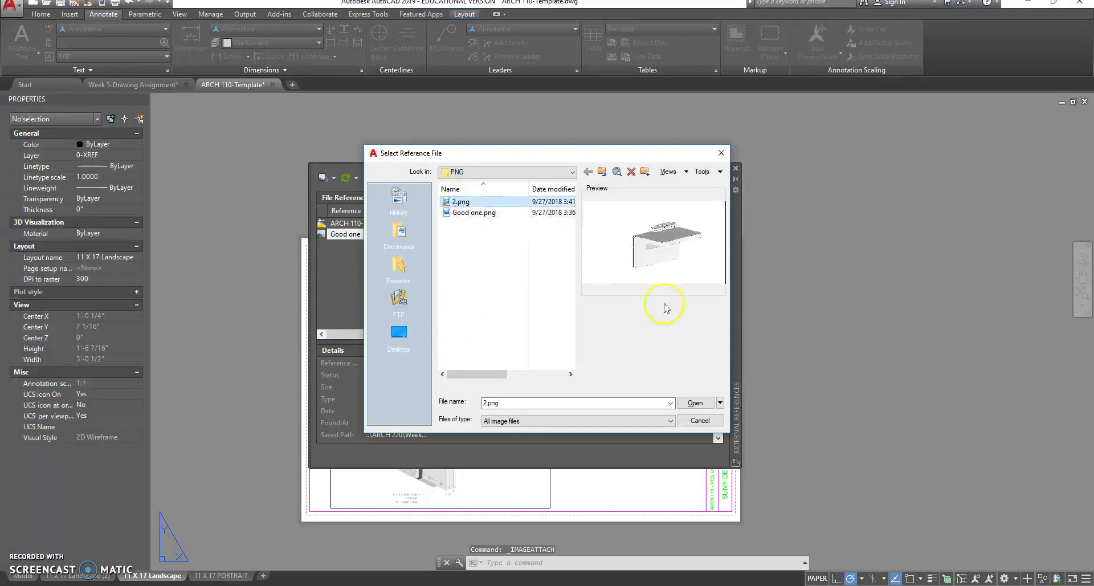
left_click(696, 404)
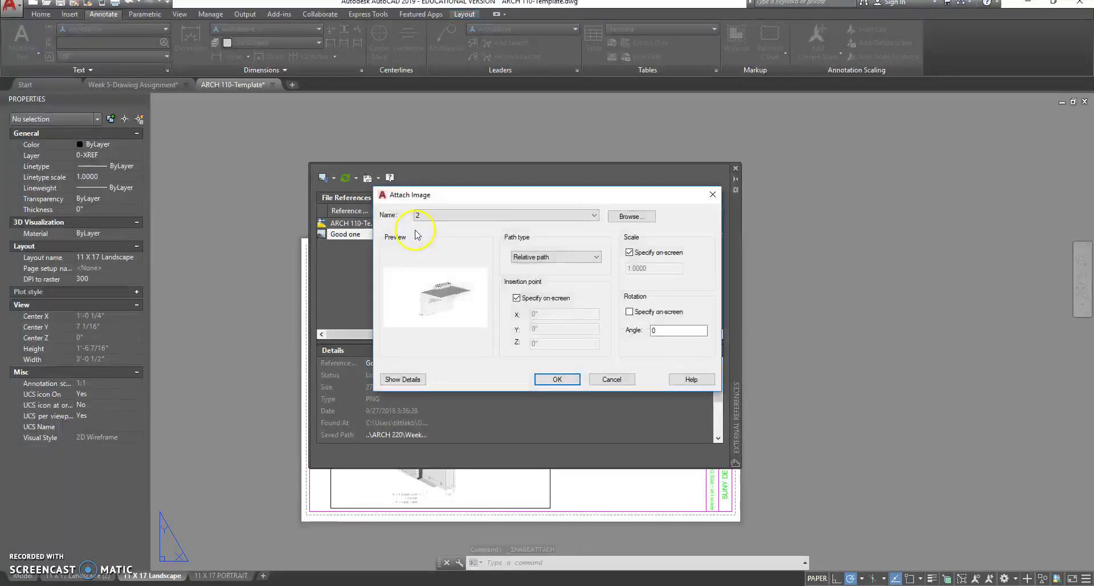
left_click(561, 379)
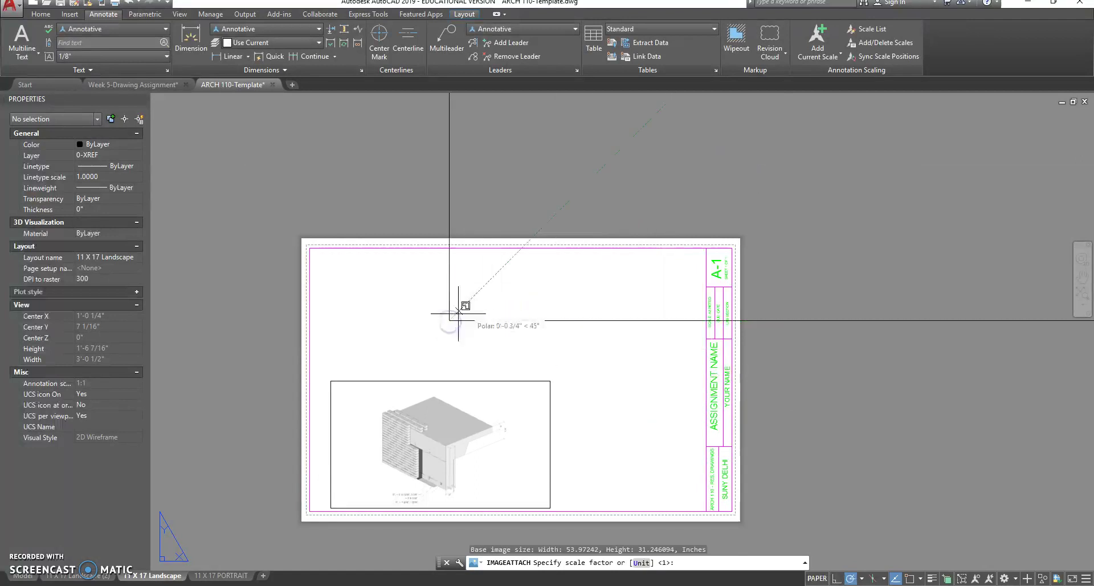
left_click(449, 319)
Finish placing the new image and enlarge it to about 8 13/16" wide
left_click(499, 351)
scroll(509, 369, "up", 2)
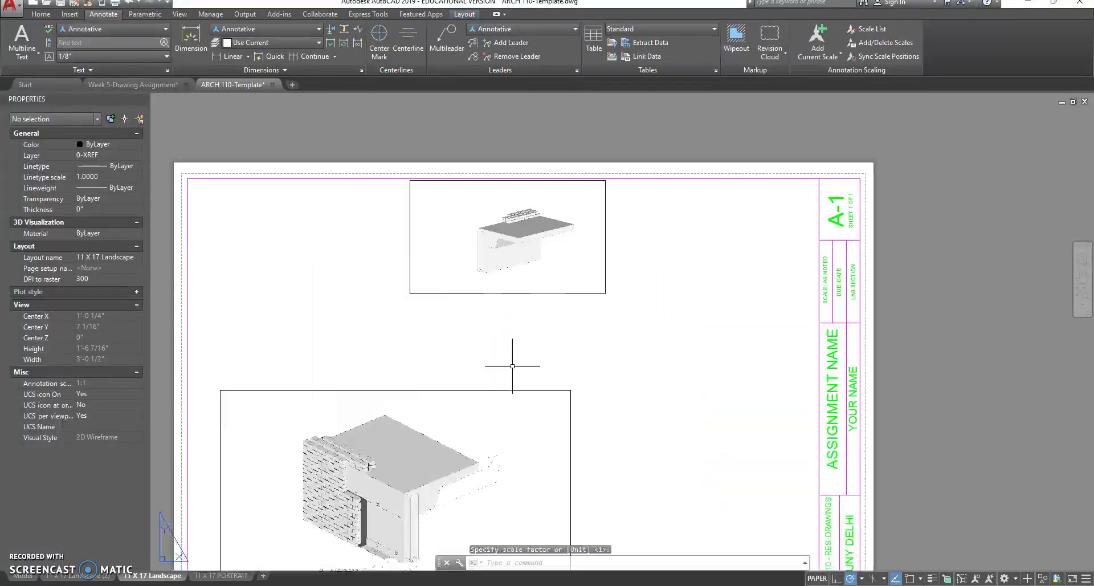
left_click(507, 293)
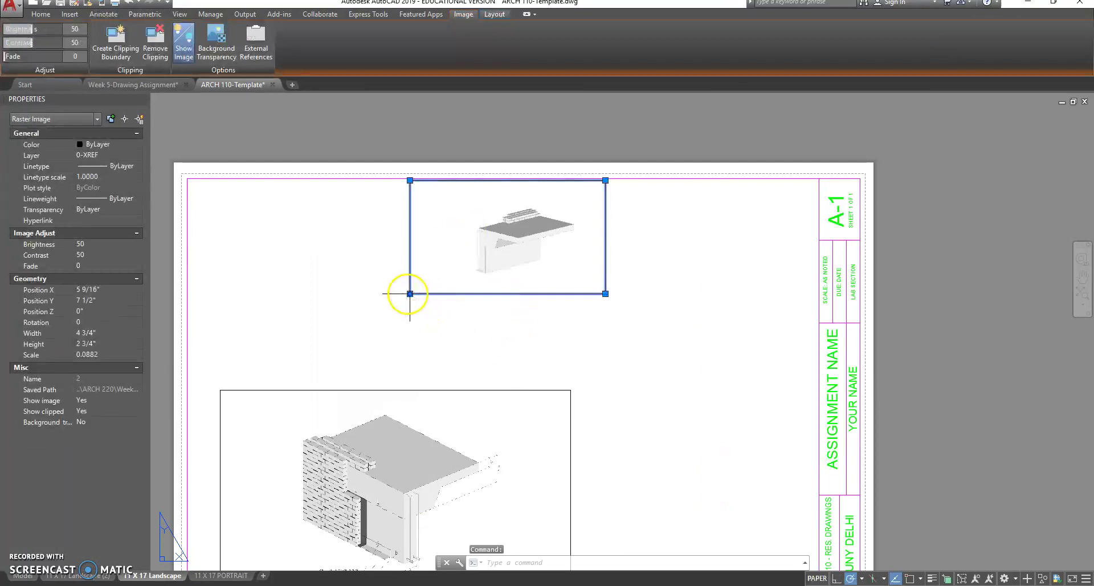
left_click(410, 293)
left_click(310, 389)
scroll(420, 342, "down", 4)
scroll(541, 286, "up", 2)
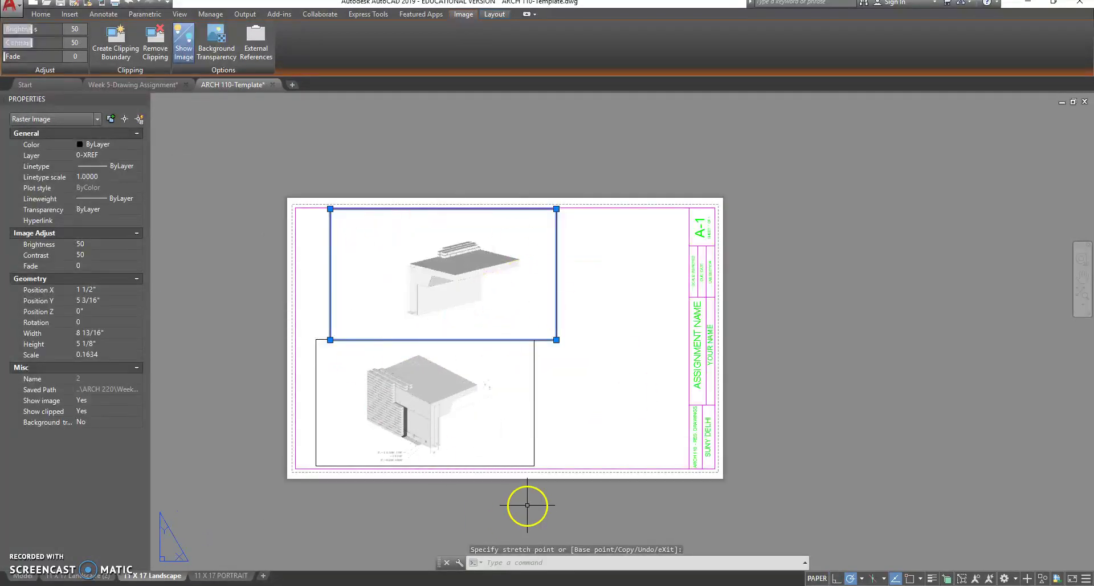
key("Escape")
Enlarge the upper image further, to 9 11/16" wide
middle_click_drag(581, 400, 551, 394)
scroll(475, 342, "up", 2)
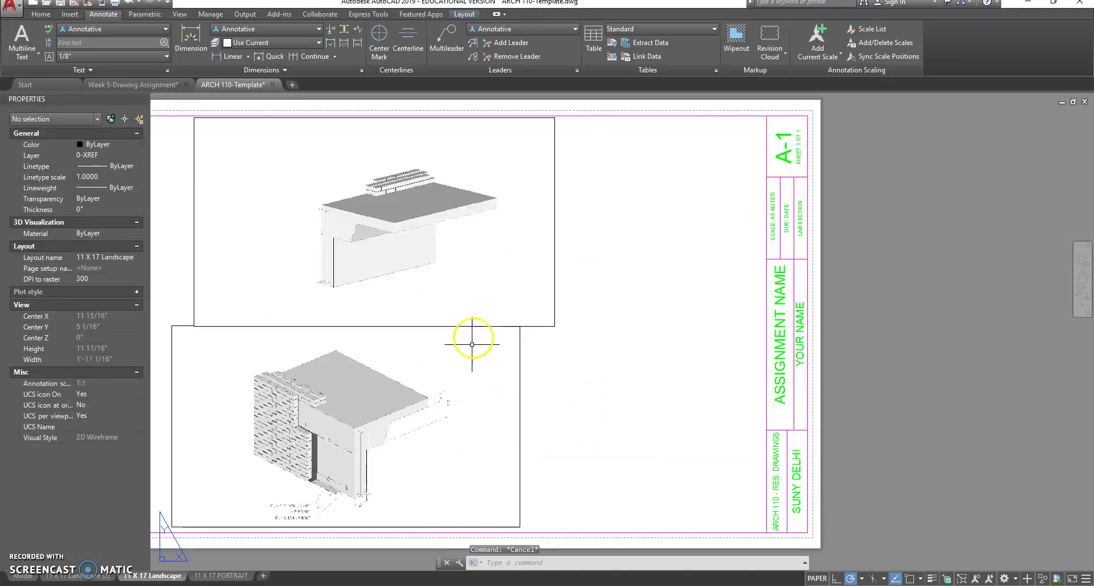
left_click(524, 326)
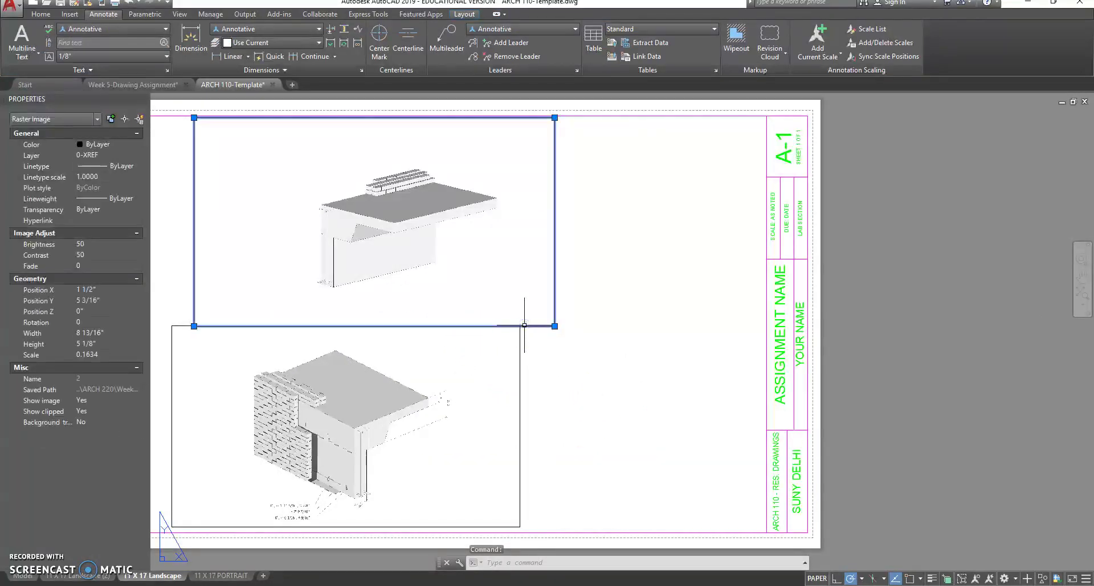
left_click(193, 325)
left_click(172, 348)
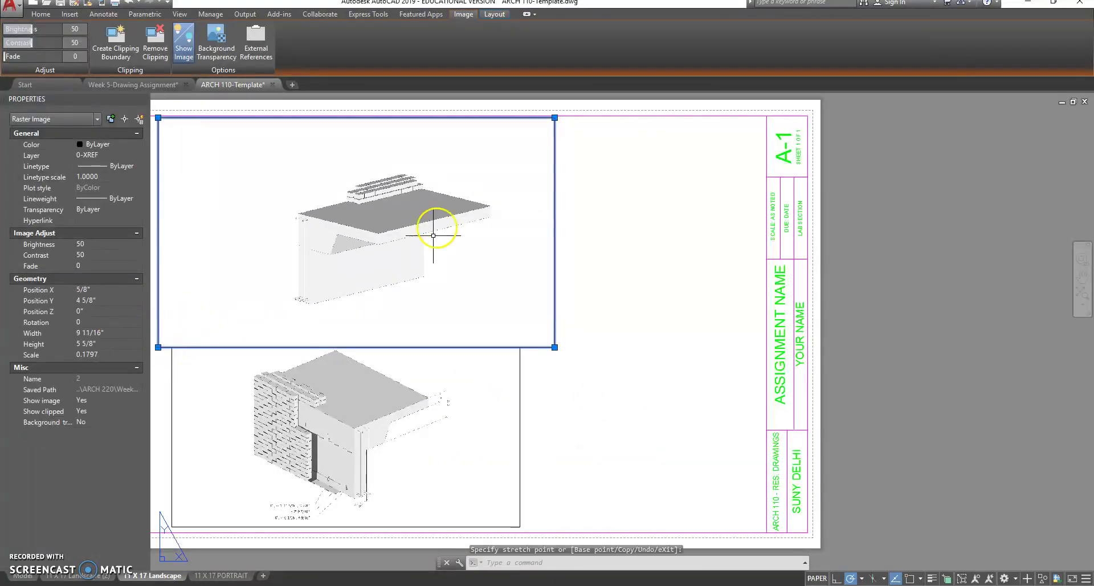
scroll(376, 294, "down", 4)
scroll(370, 262, "up", 2)
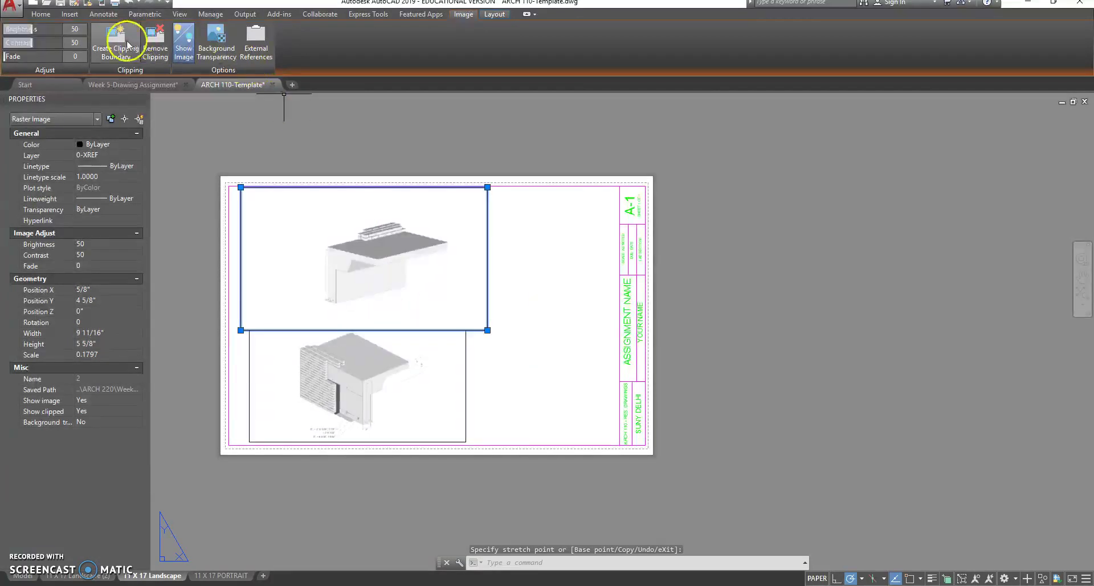
Clip the upper image to a tighter rectangular boundary
left_click(118, 45)
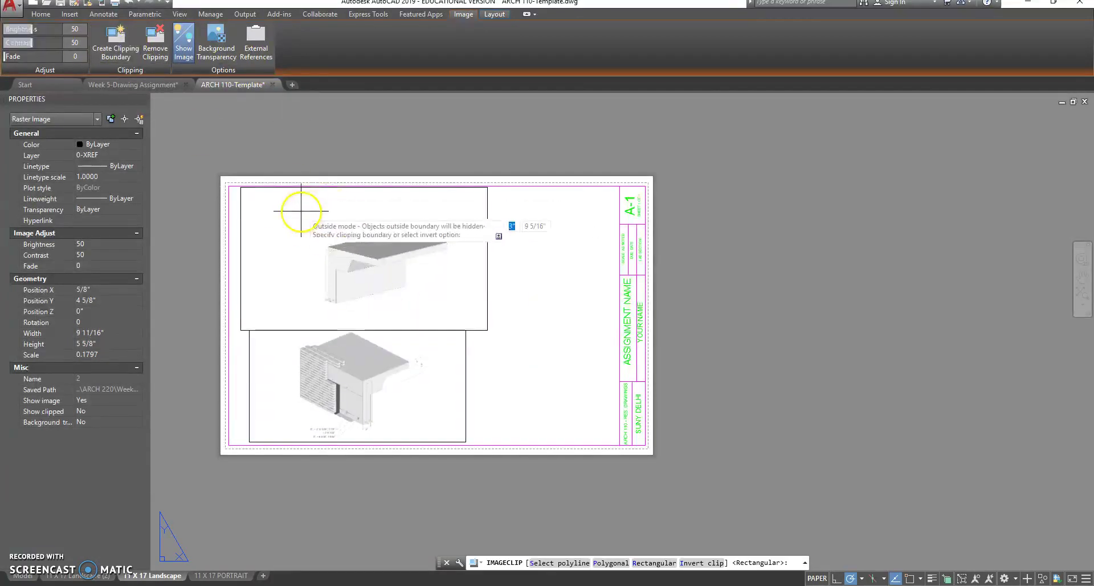
left_click(292, 212)
left_click(464, 312)
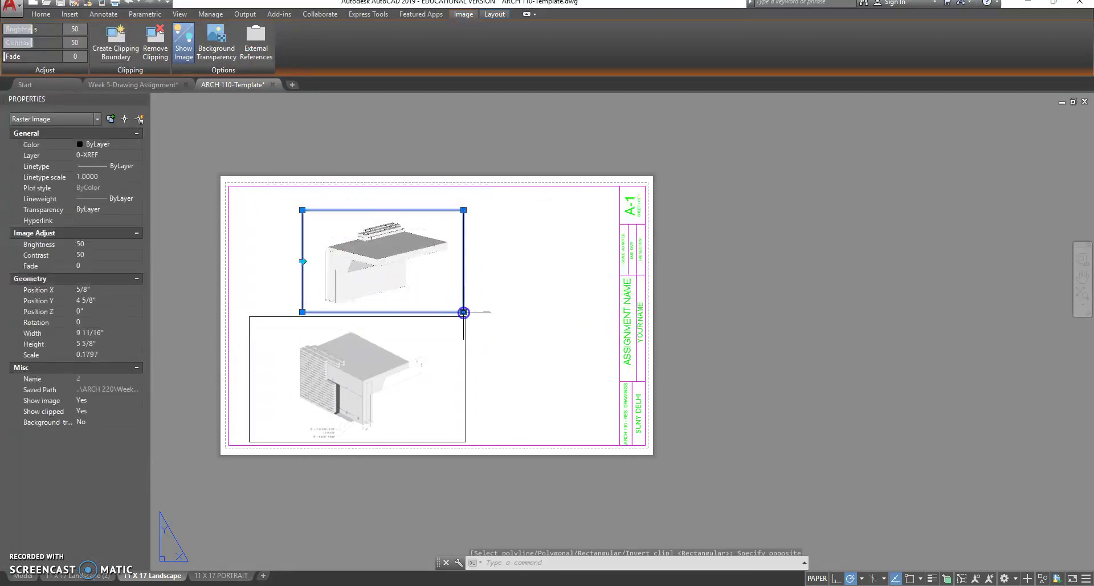
left_click(137, 45)
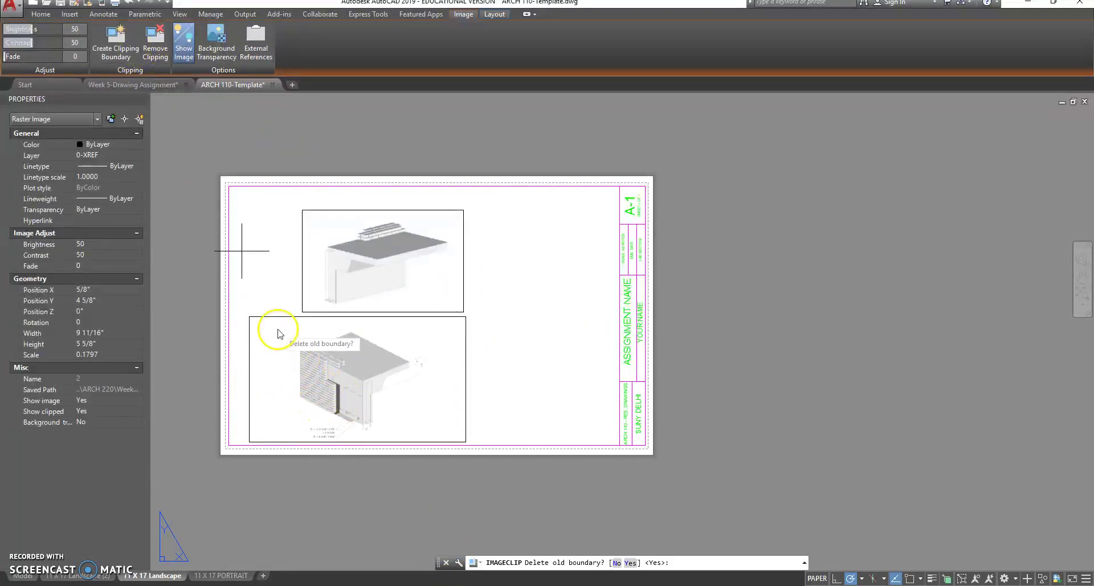
key("Escape")
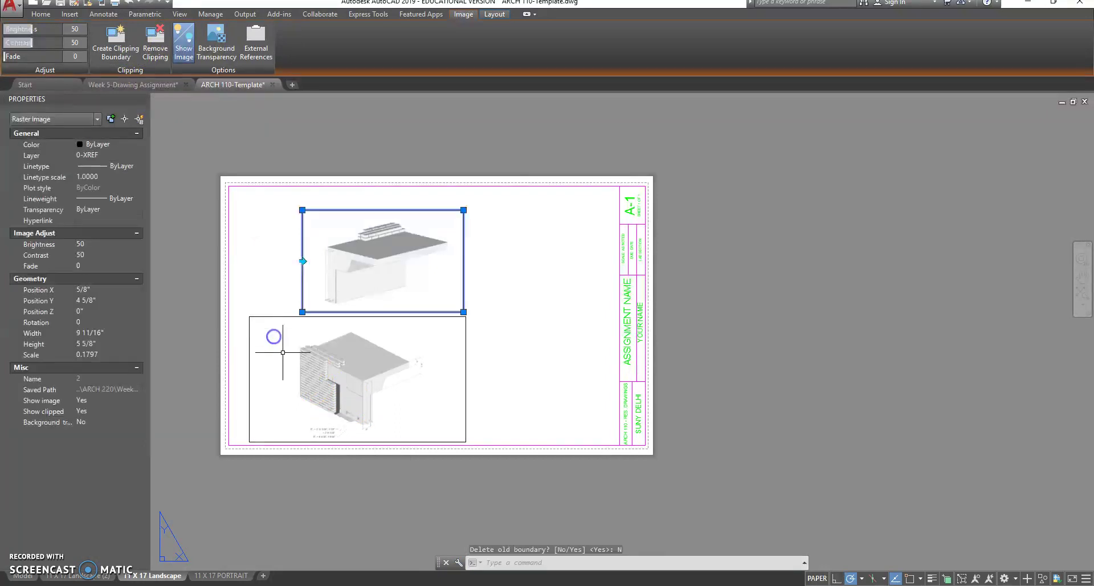
key("Escape")
Replace the lower image's old clip with a smaller rectangle around the wall drawing
left_click(284, 314)
left_click(278, 321)
left_click(116, 42)
key("Return")
key("Return")
left_click(287, 325)
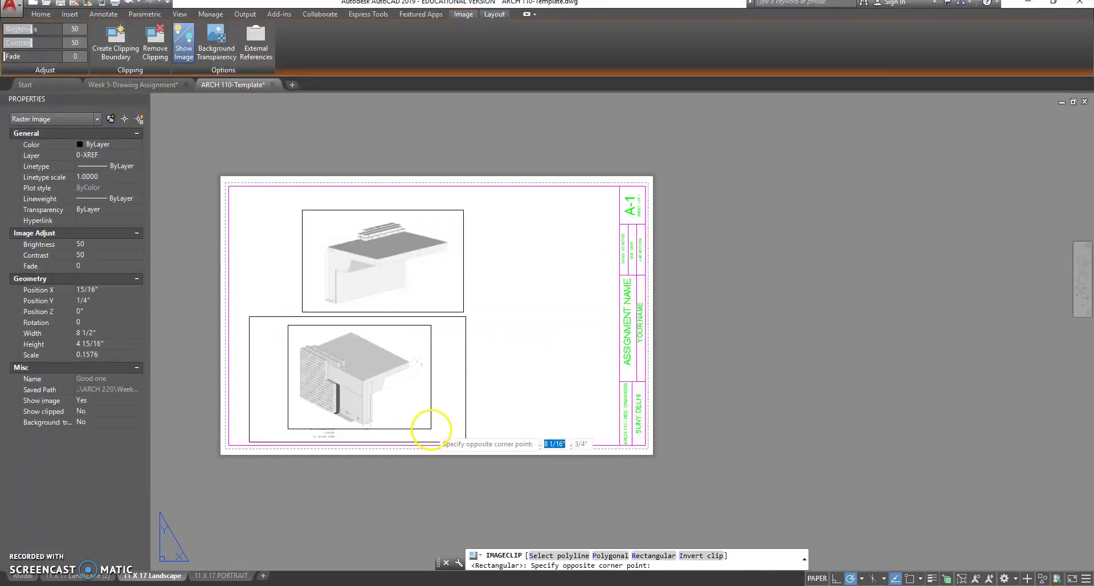
left_click(452, 446)
key("Escape")
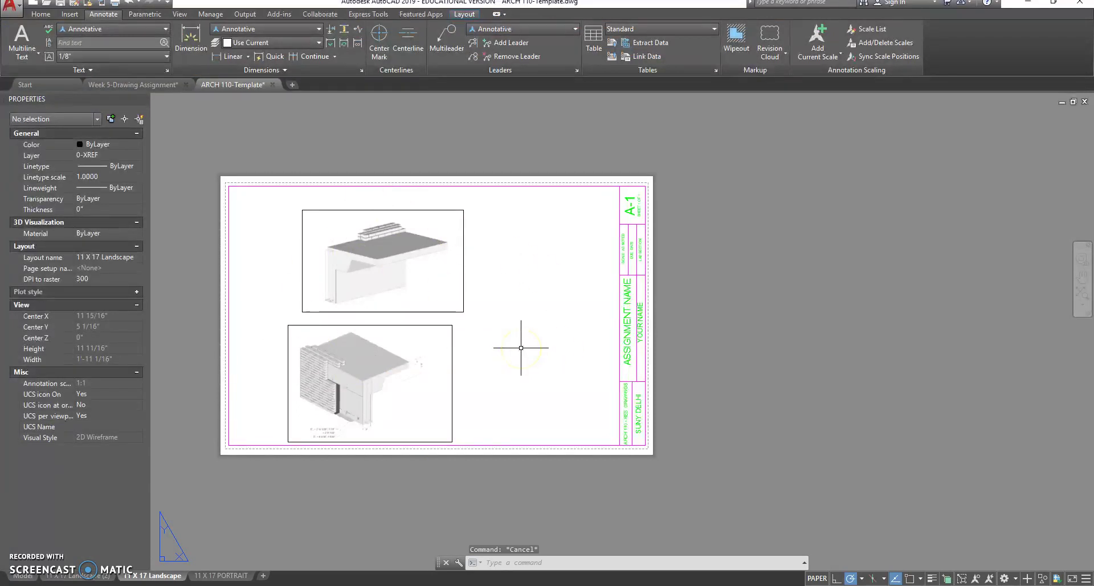
scroll(359, 435, "up", 4)
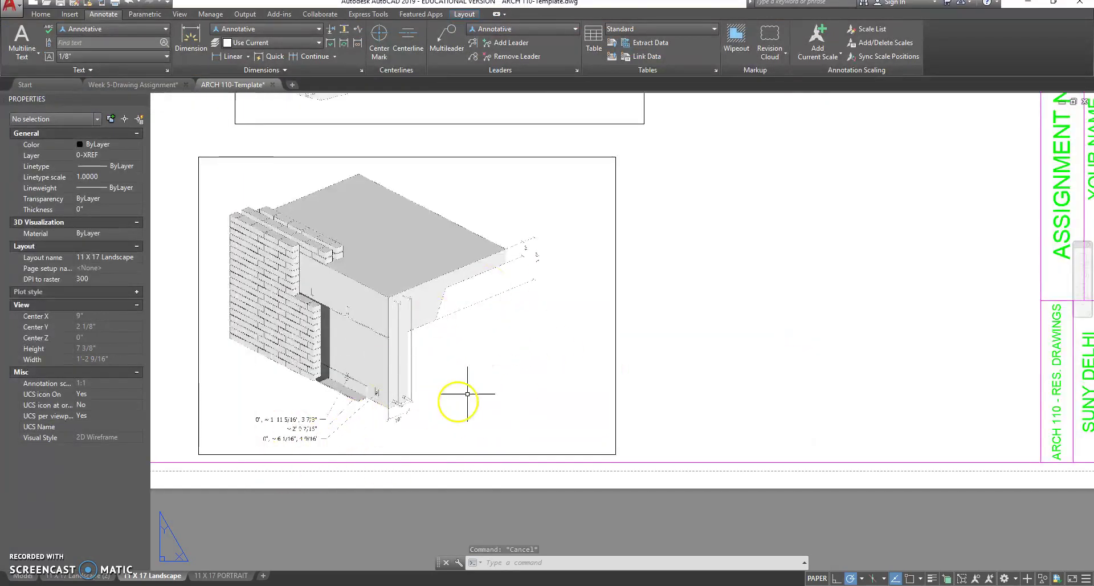
scroll(417, 479, "down", 4)
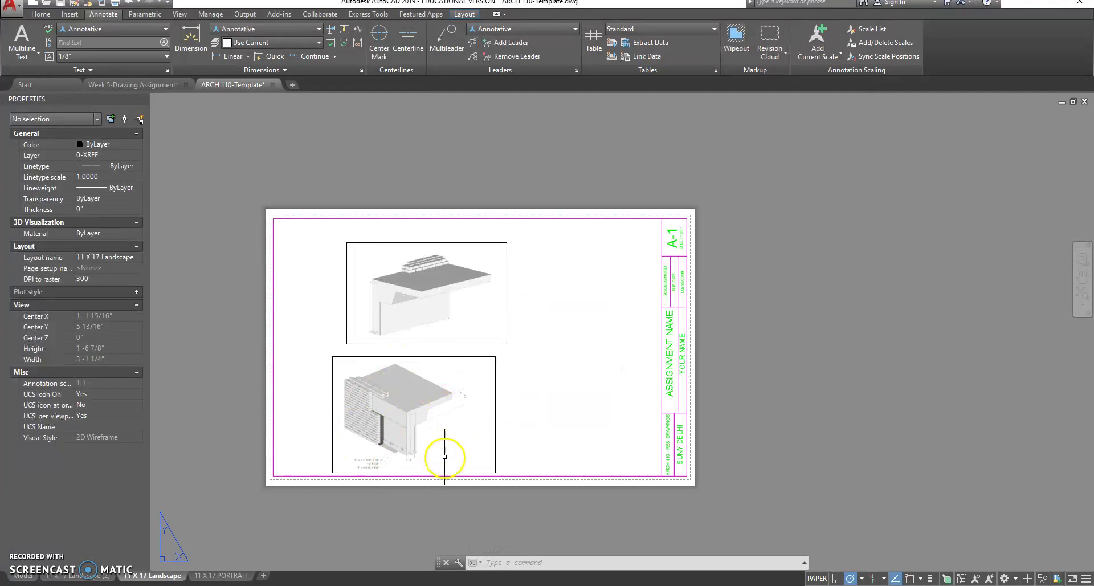
middle_click_drag(444, 455, 489, 442)
scroll(587, 415, "up", 2)
scroll(586, 418, "down", 2)
middle_click_drag(586, 417, 594, 445)
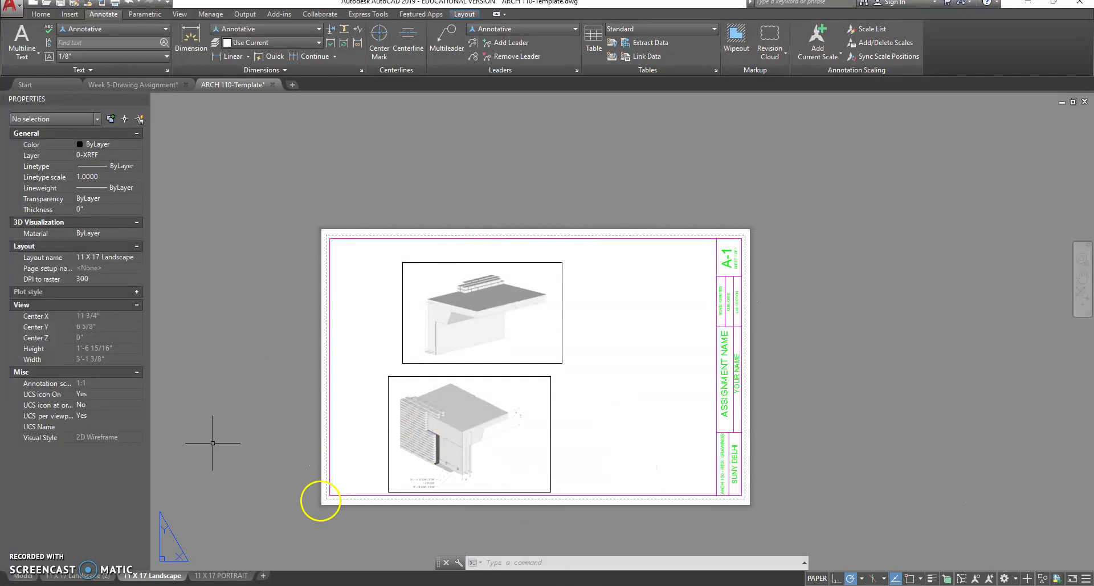
middle_click_drag(482, 417, 473, 377)
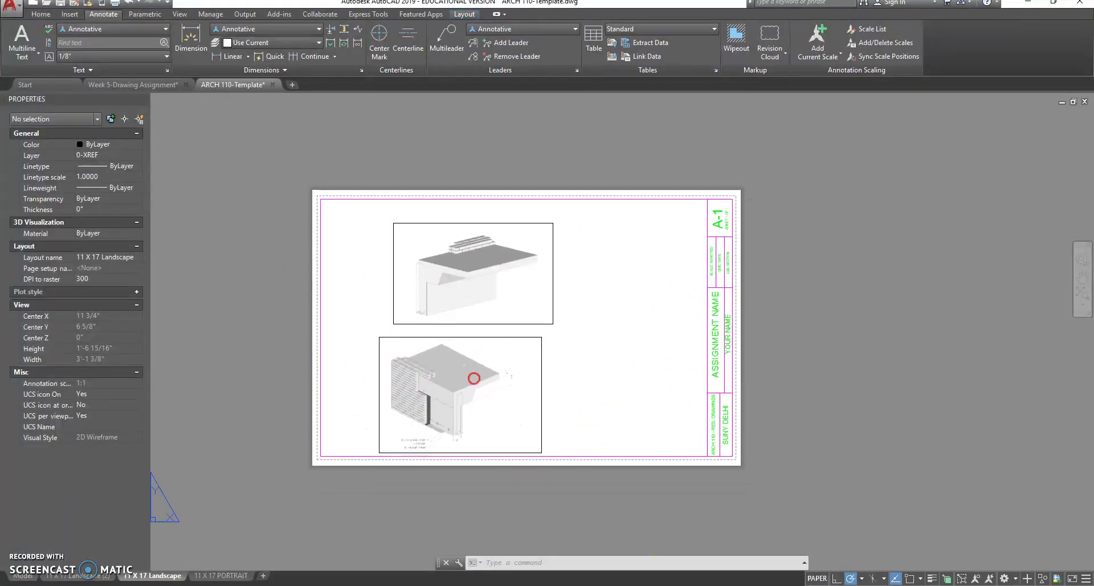